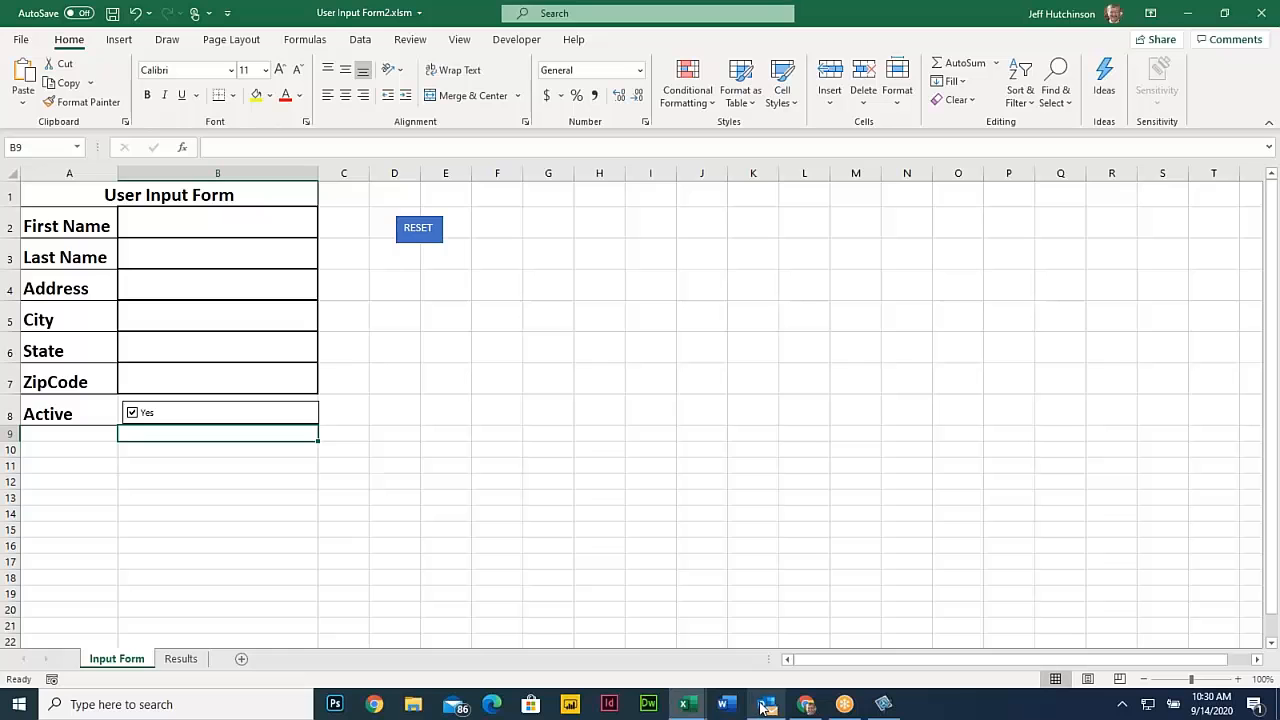
Switch to the Visual Basic For Excel PDF in Chrome and read Section 2 - Running Macros, concept 1.7 Shape Buttons
left_click(806, 704)
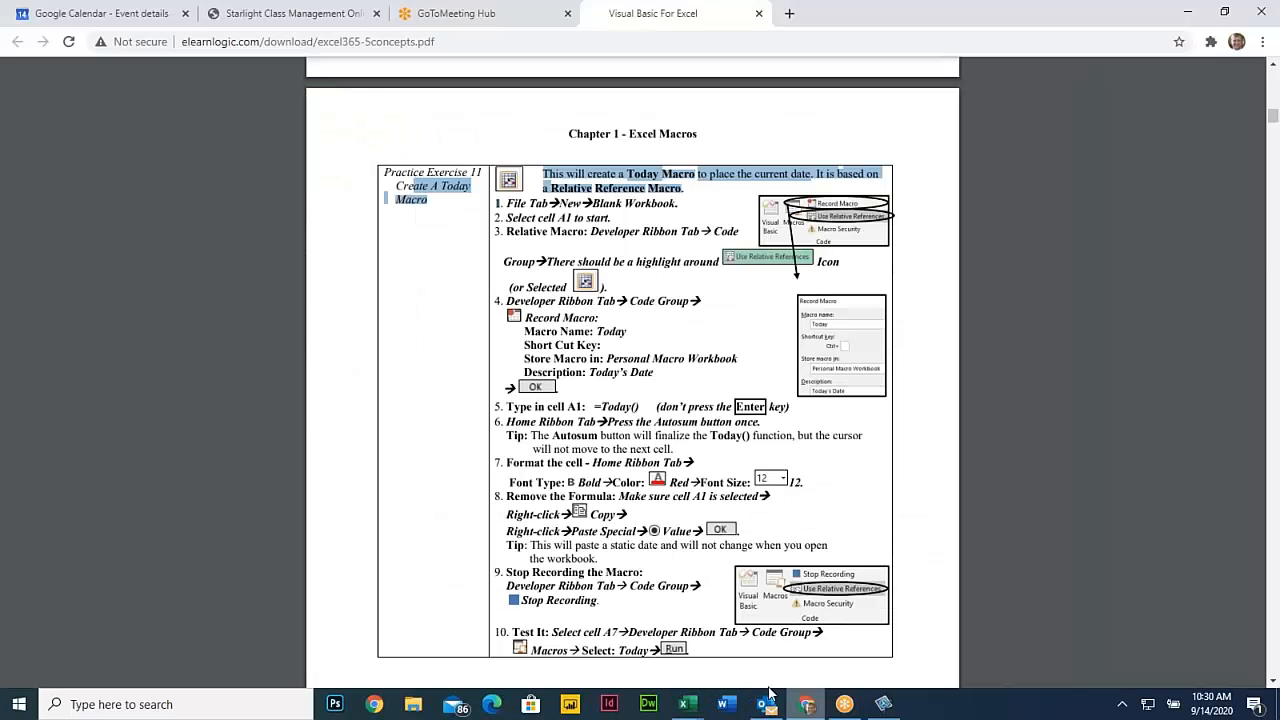
scroll(584, 428, "down", 10)
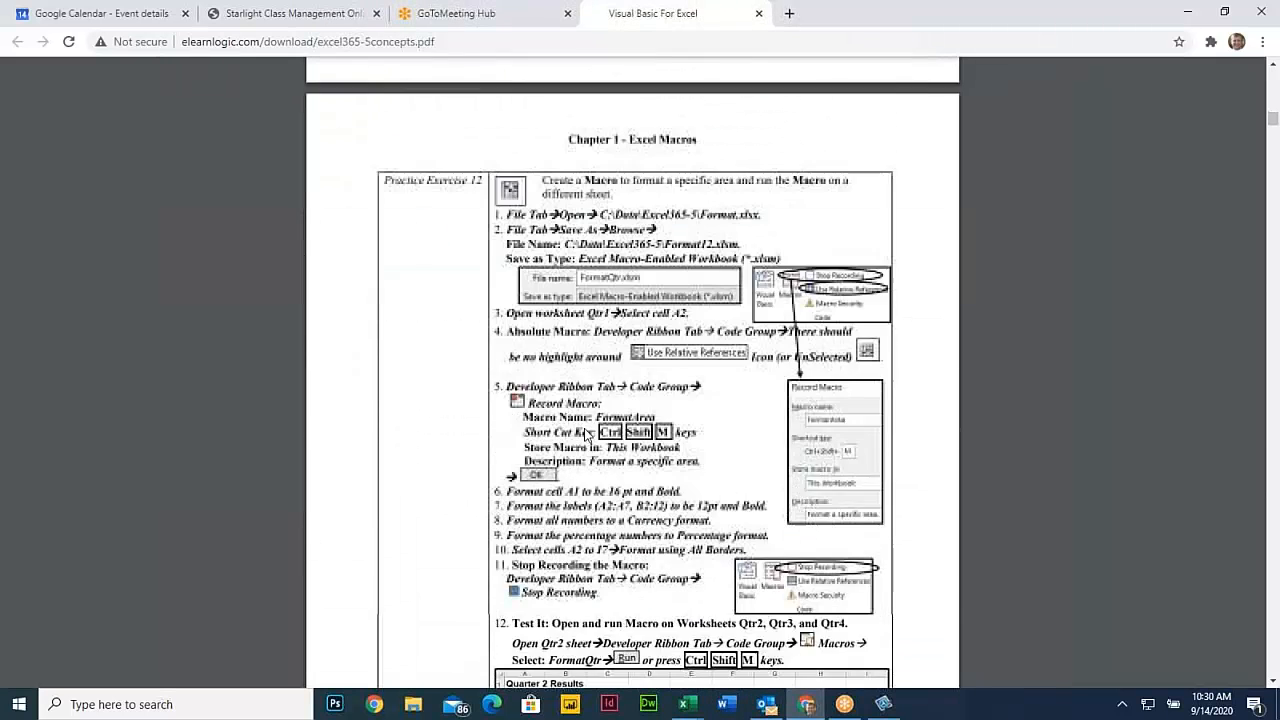
scroll(584, 428, "down", 10)
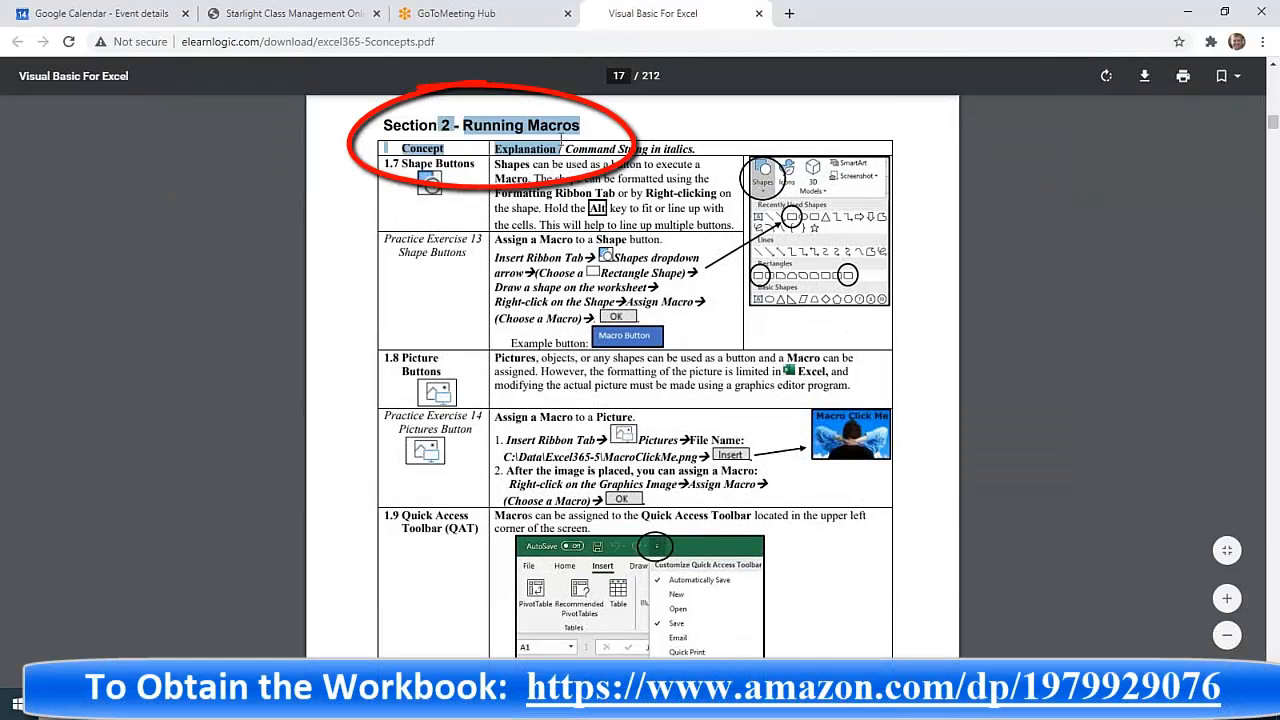
left_click(565, 130)
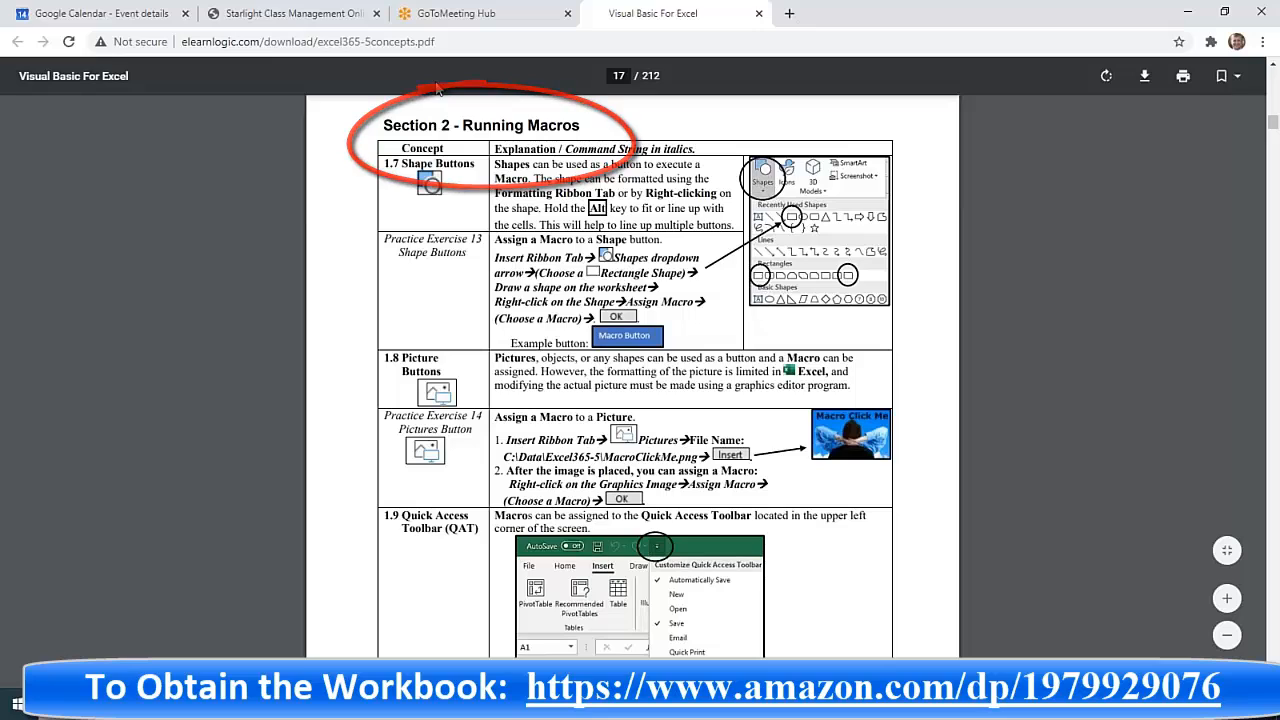
left_click_drag(398, 157, 480, 167)
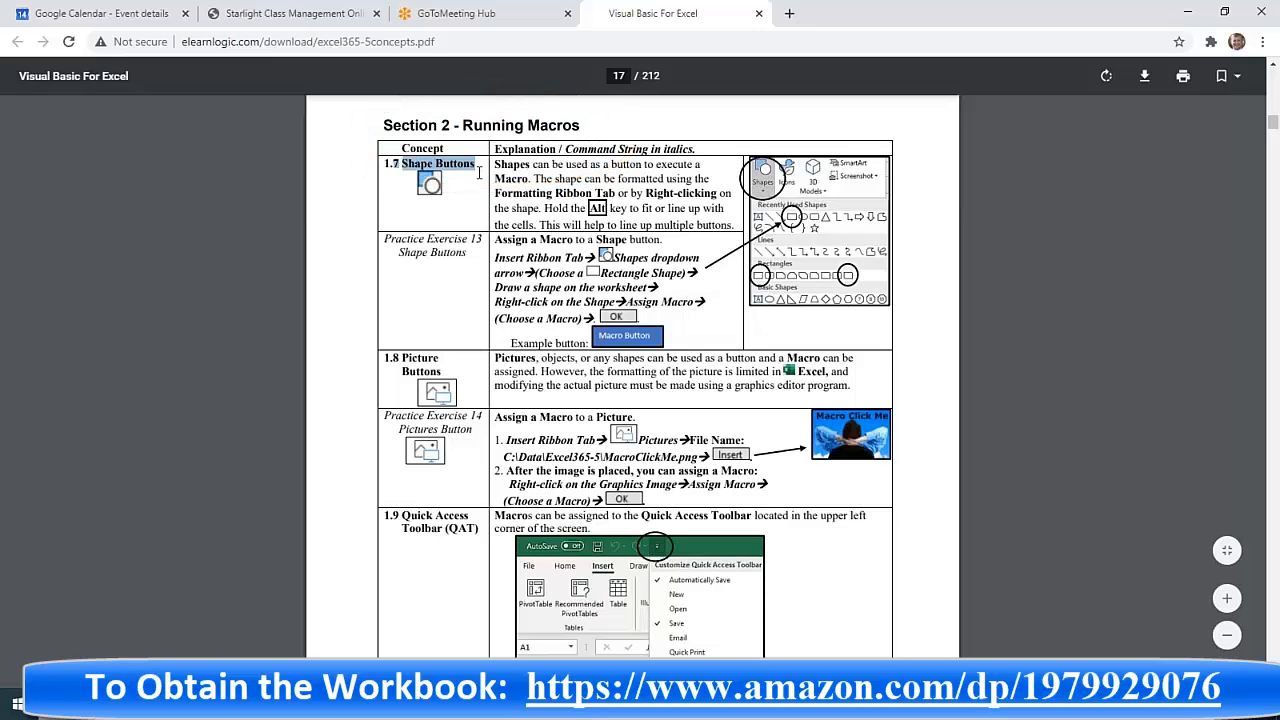
left_click(461, 173)
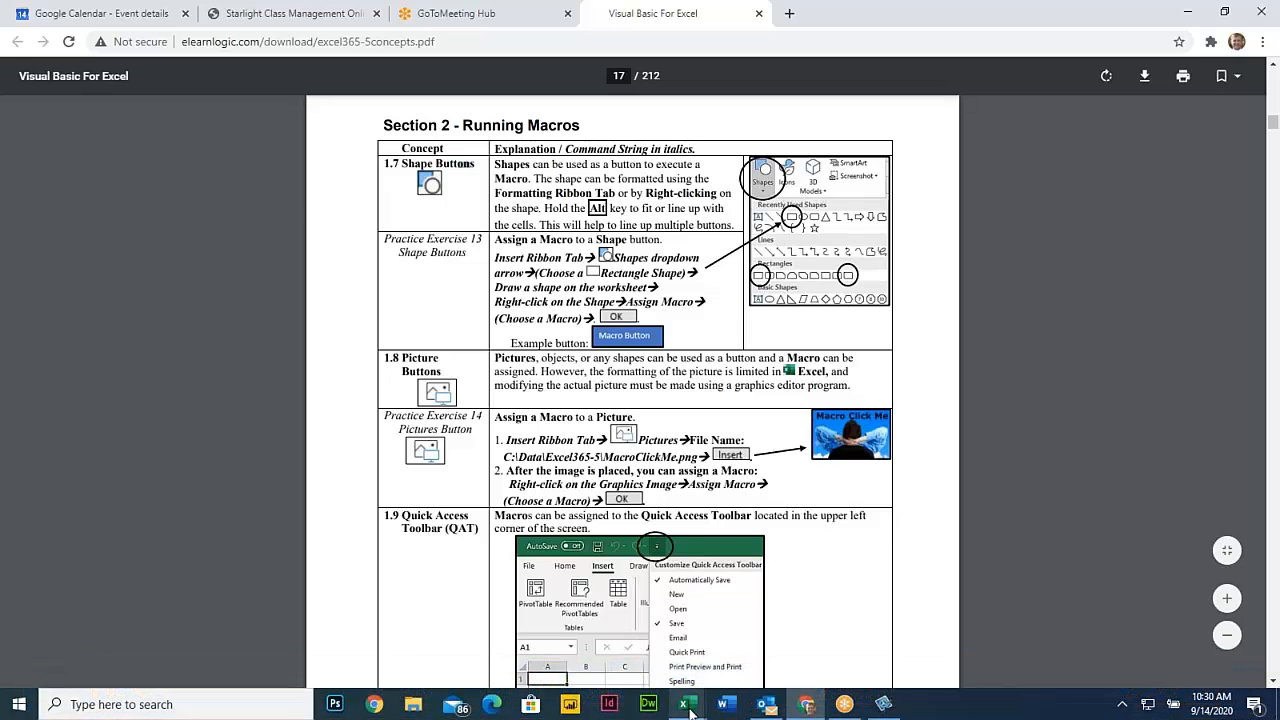
Switch to User Input Form2.xlsm in Excel and look through the macro list, selecting PERSONAL.XLSB!AddressABS1
mouse_move(688, 706)
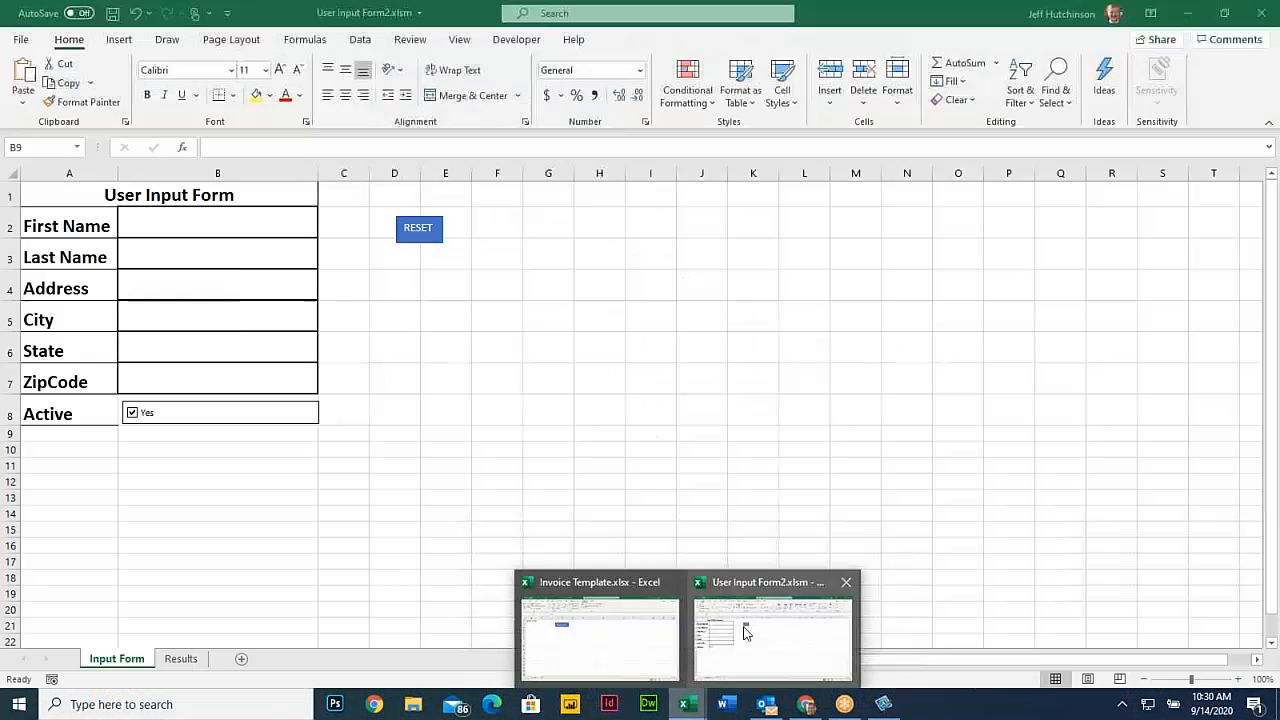
left_click(737, 629)
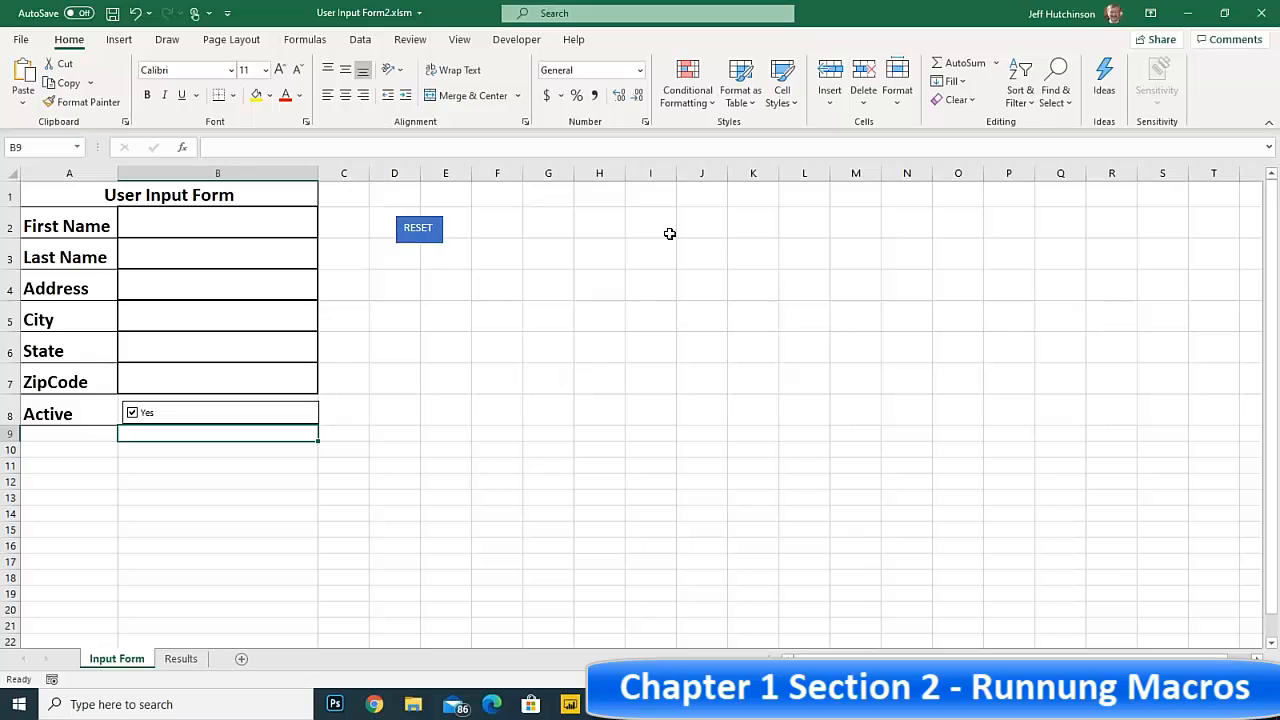
left_click(508, 46)
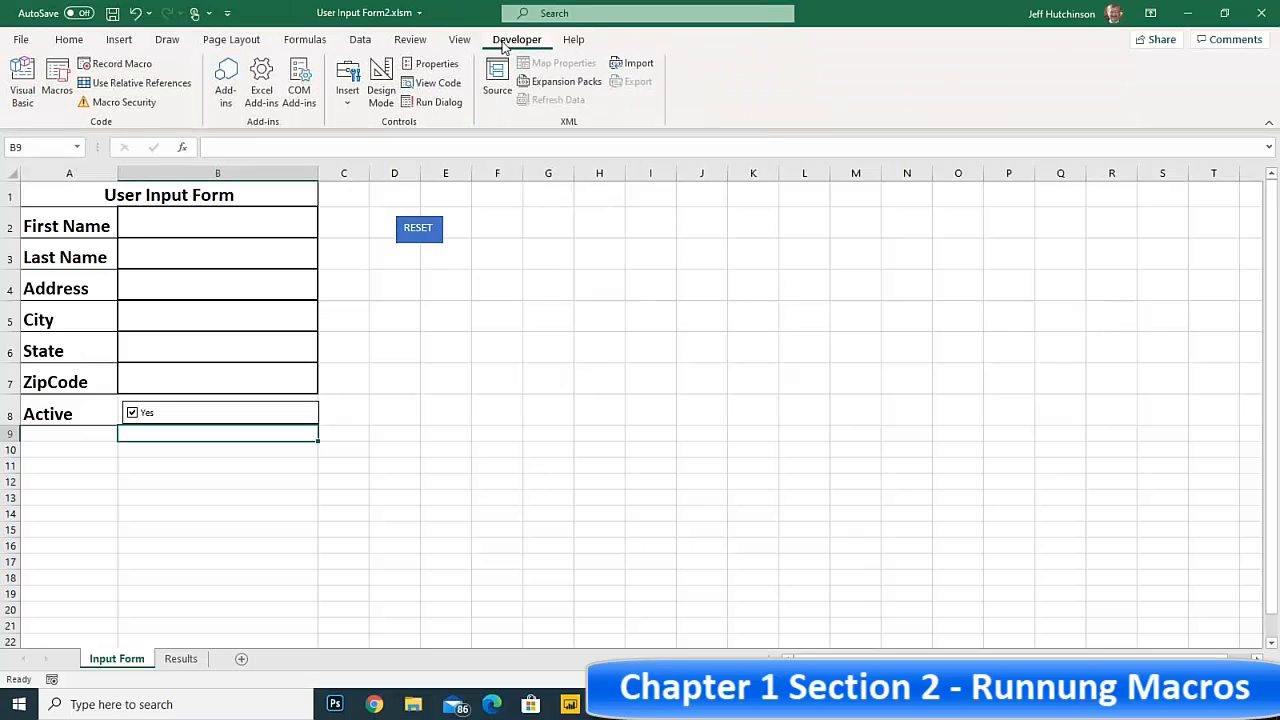
left_click(60, 78)
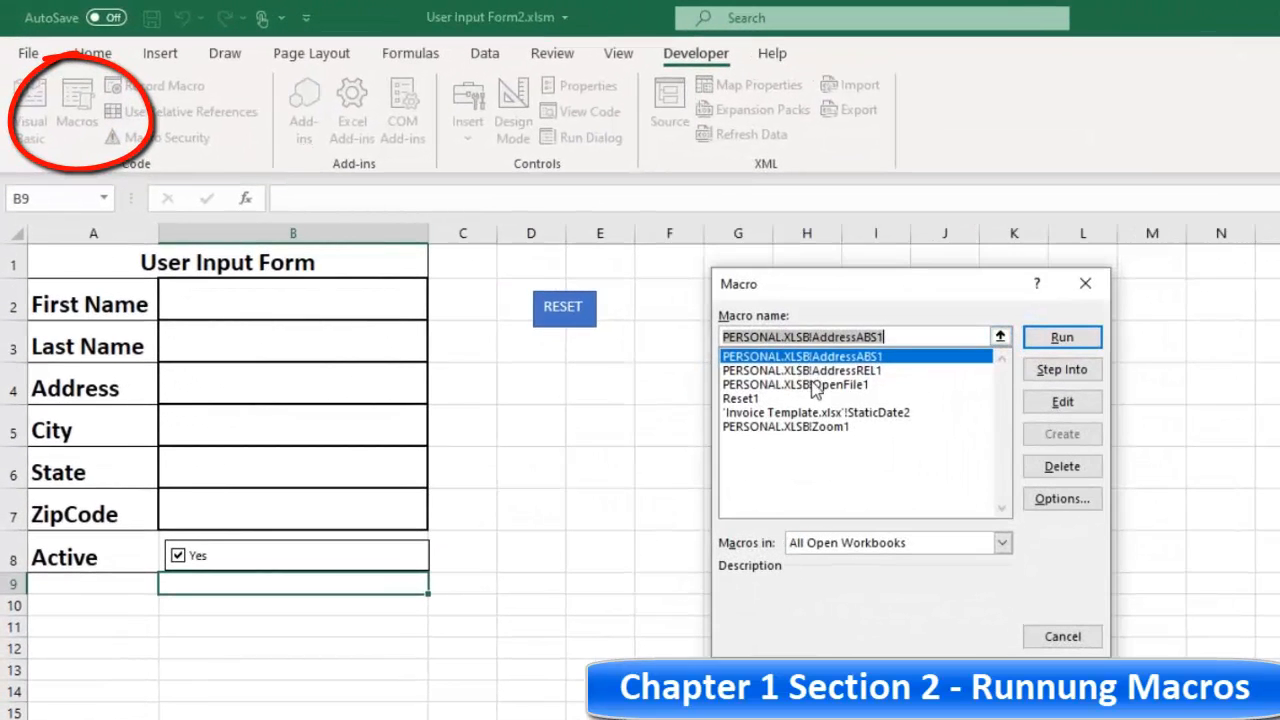
left_click(826, 362)
left_click(827, 367)
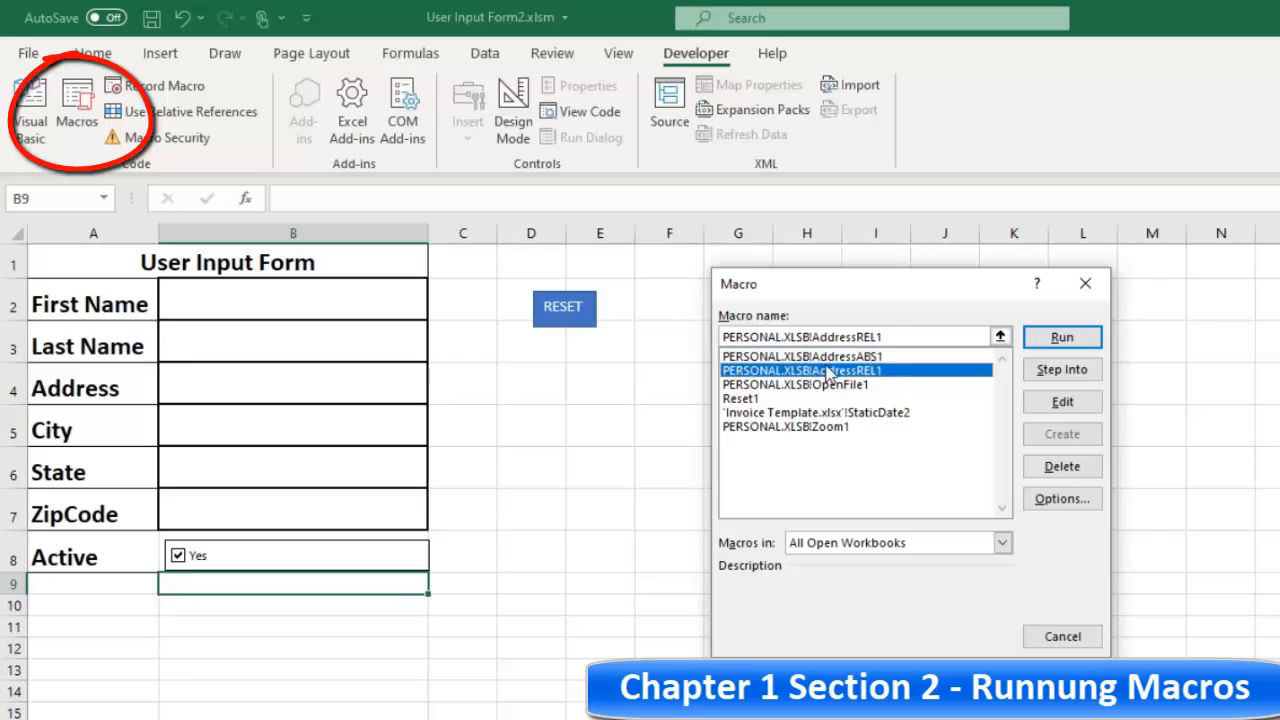
left_click(830, 357)
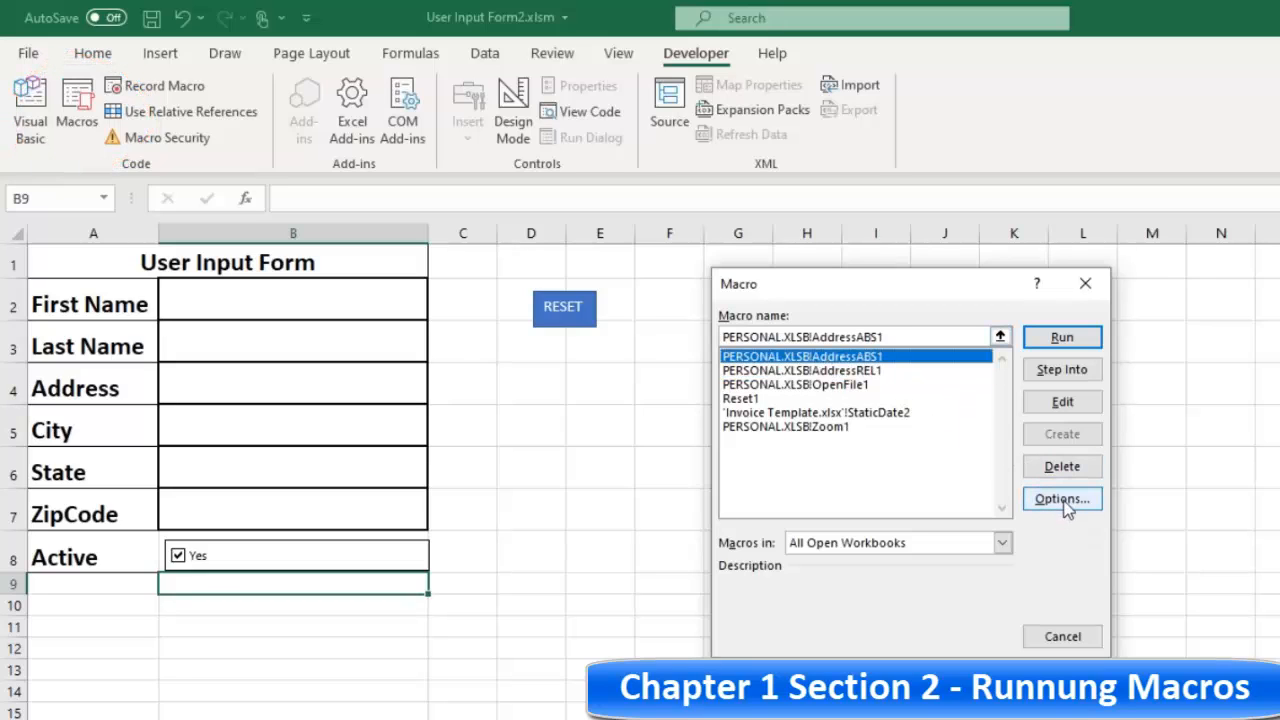
Review the shortcut key and description options of the AddressABS1 macro, and close both dialogs without changes
left_click(1064, 500)
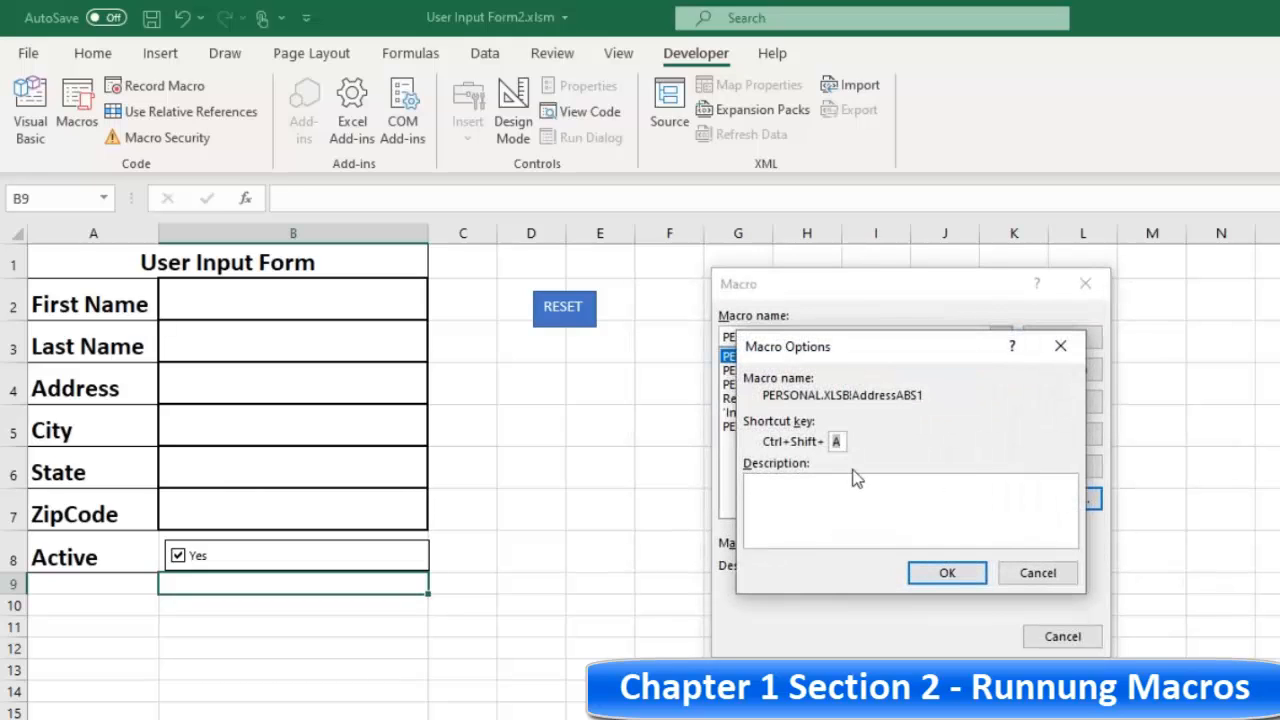
left_click(842, 443)
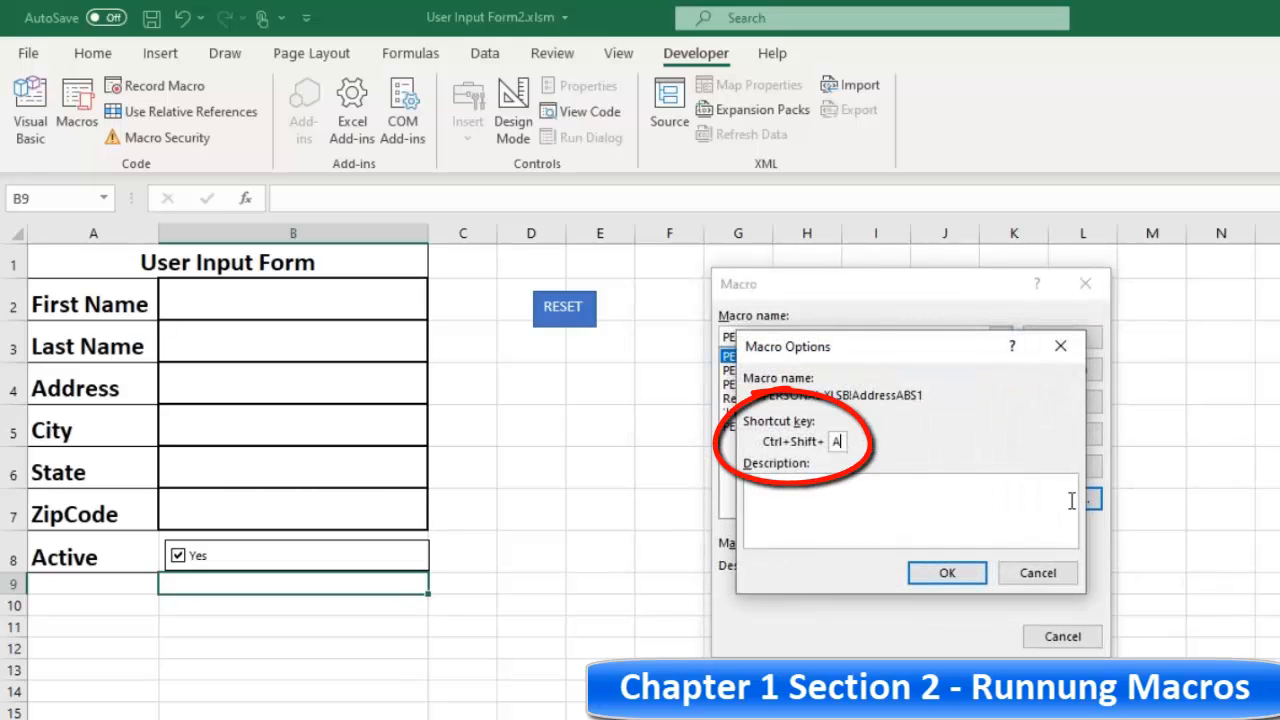
left_click(804, 492)
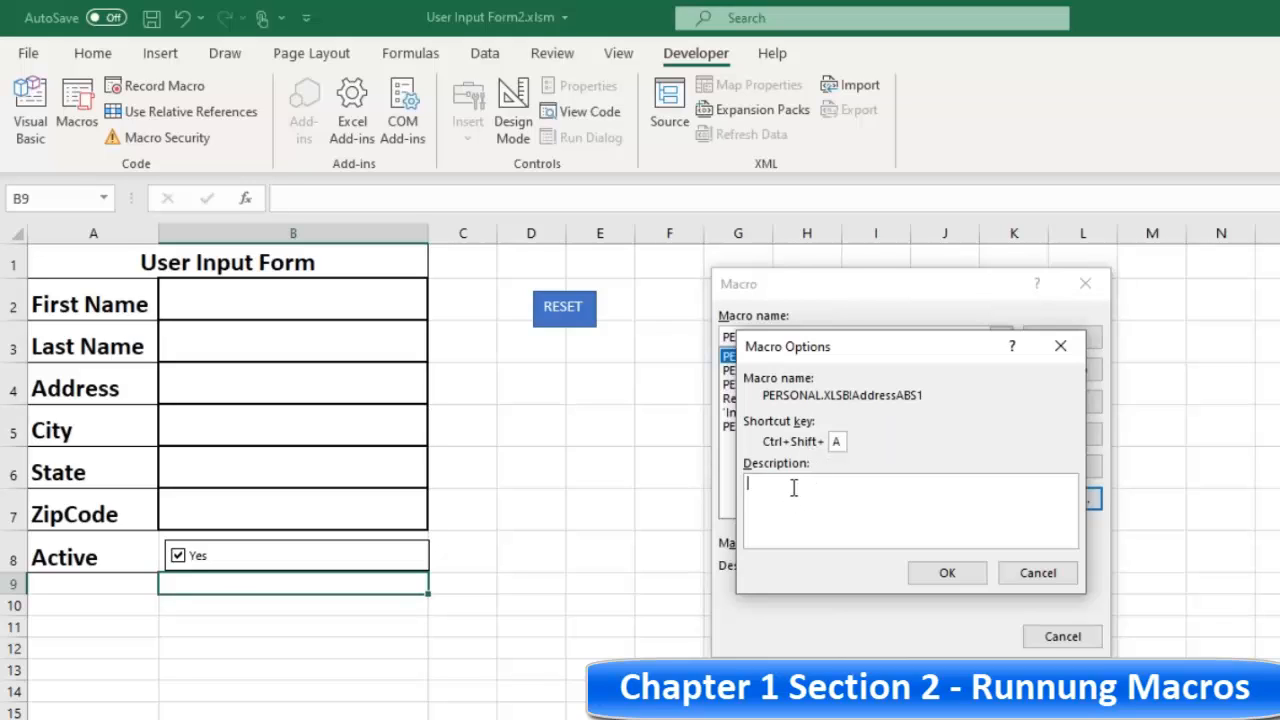
left_click(1038, 578)
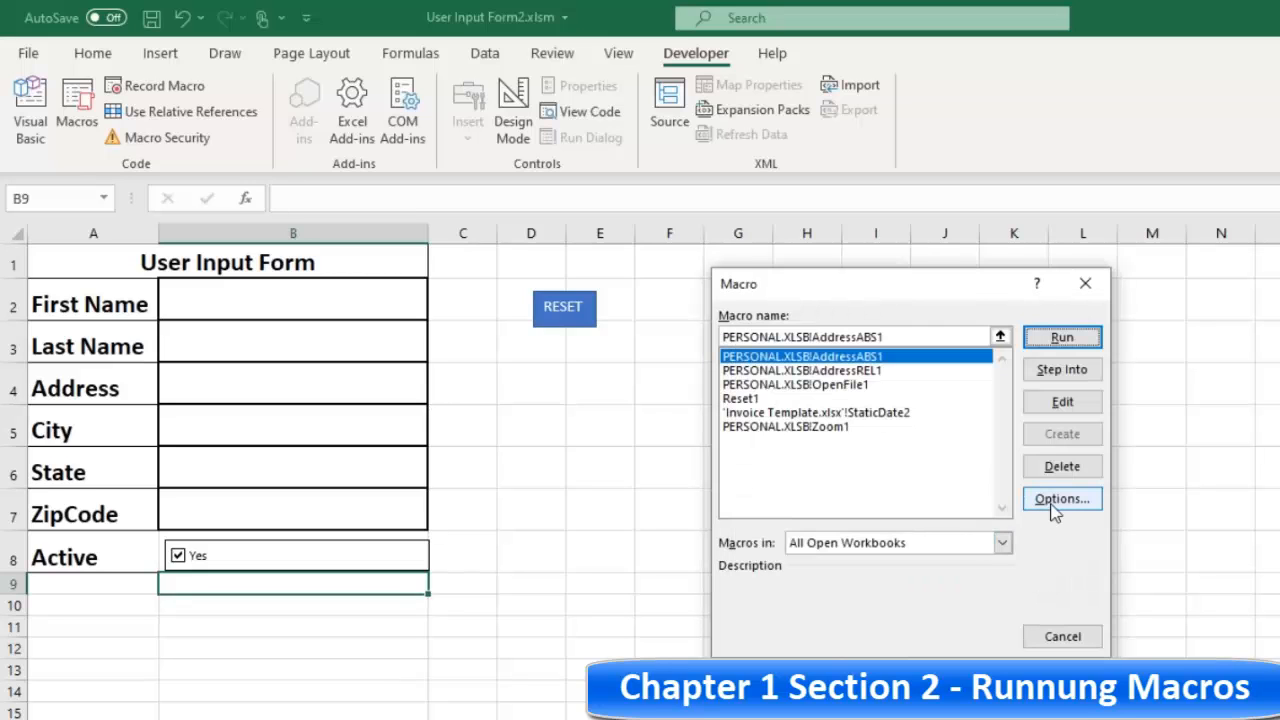
left_click(1068, 640)
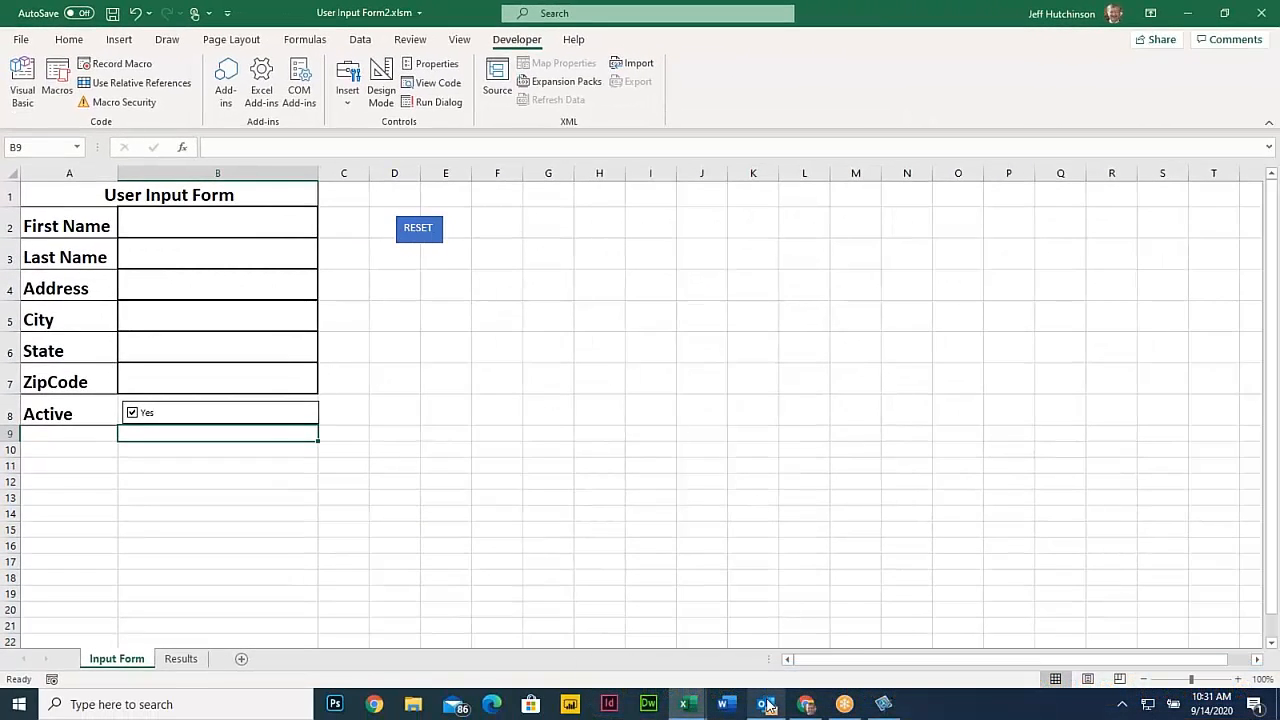
Switch back to the PDF in Chrome and read concepts 1.8 Picture Buttons and 1.9 Quick Access Toolbar
left_click(805, 705)
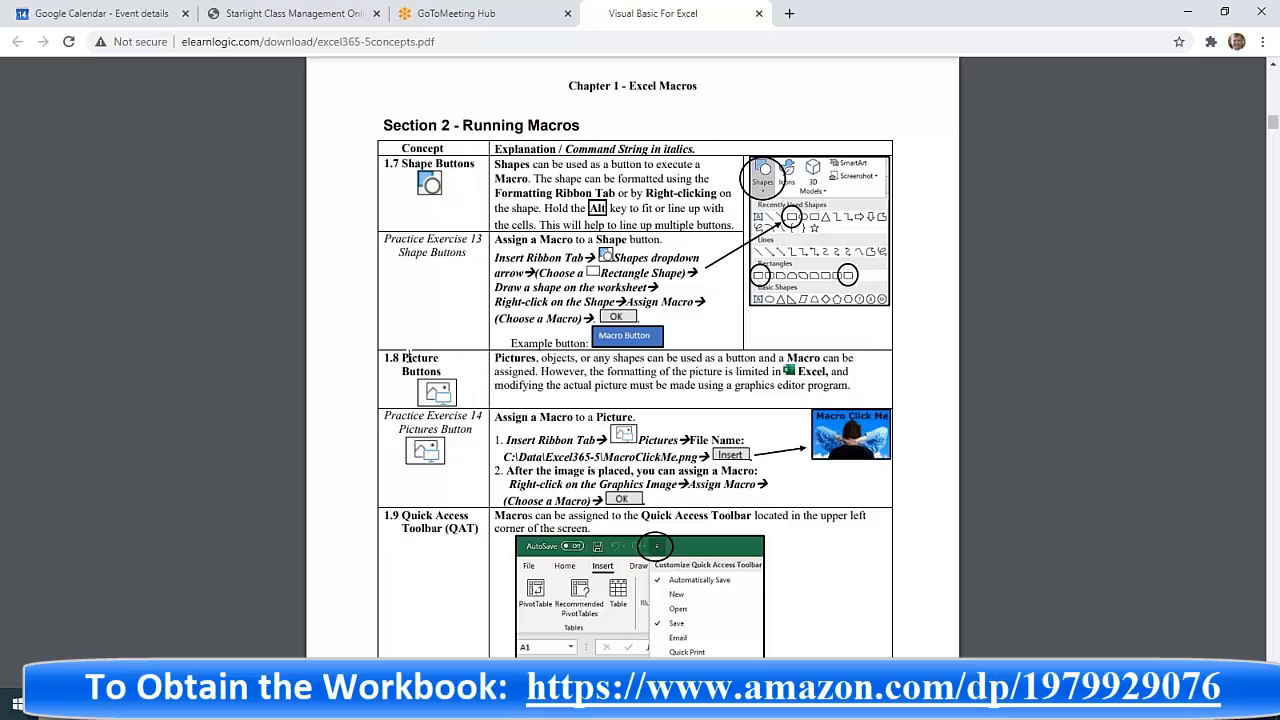
left_click_drag(403, 360, 726, 397)
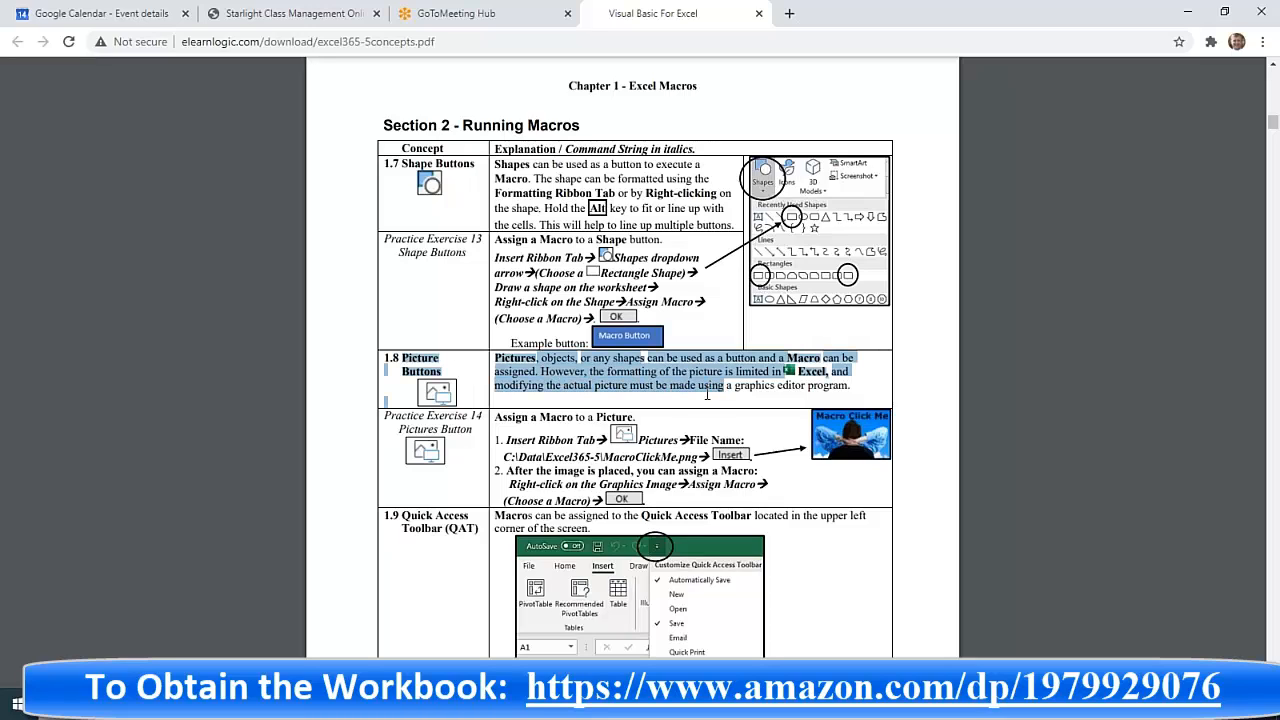
left_click(658, 392)
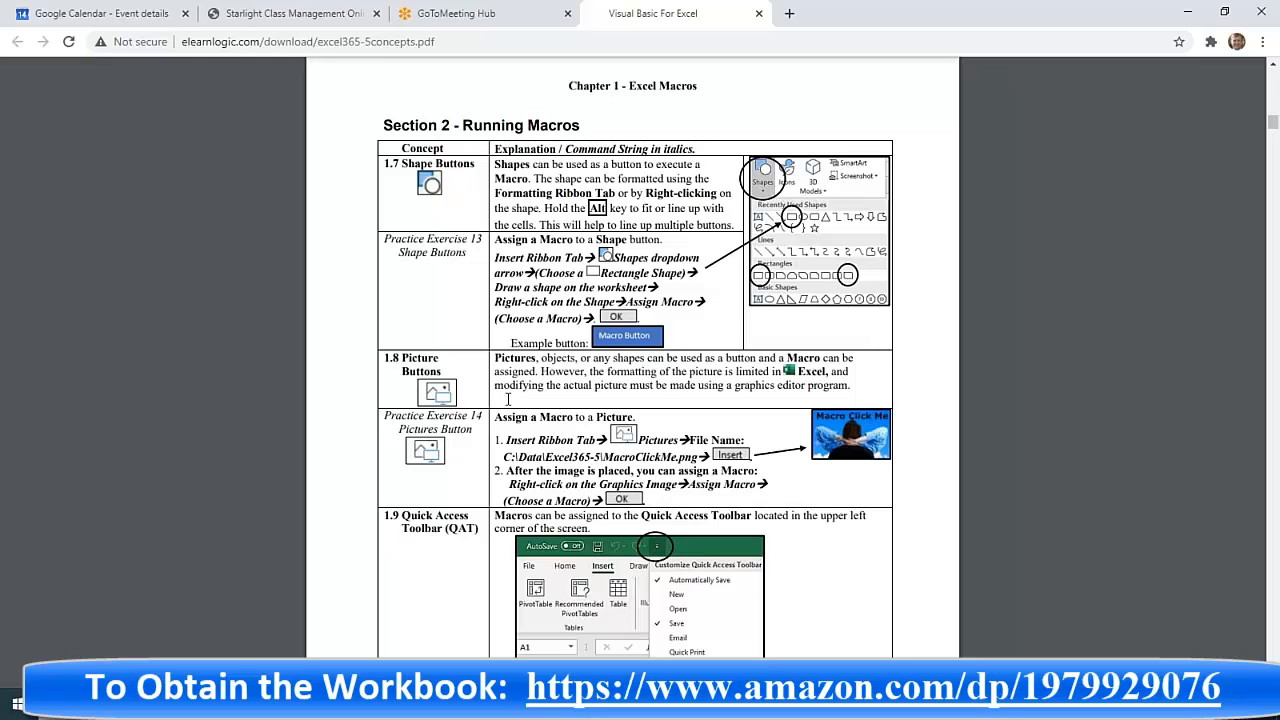
scroll(603, 480, "down", 2)
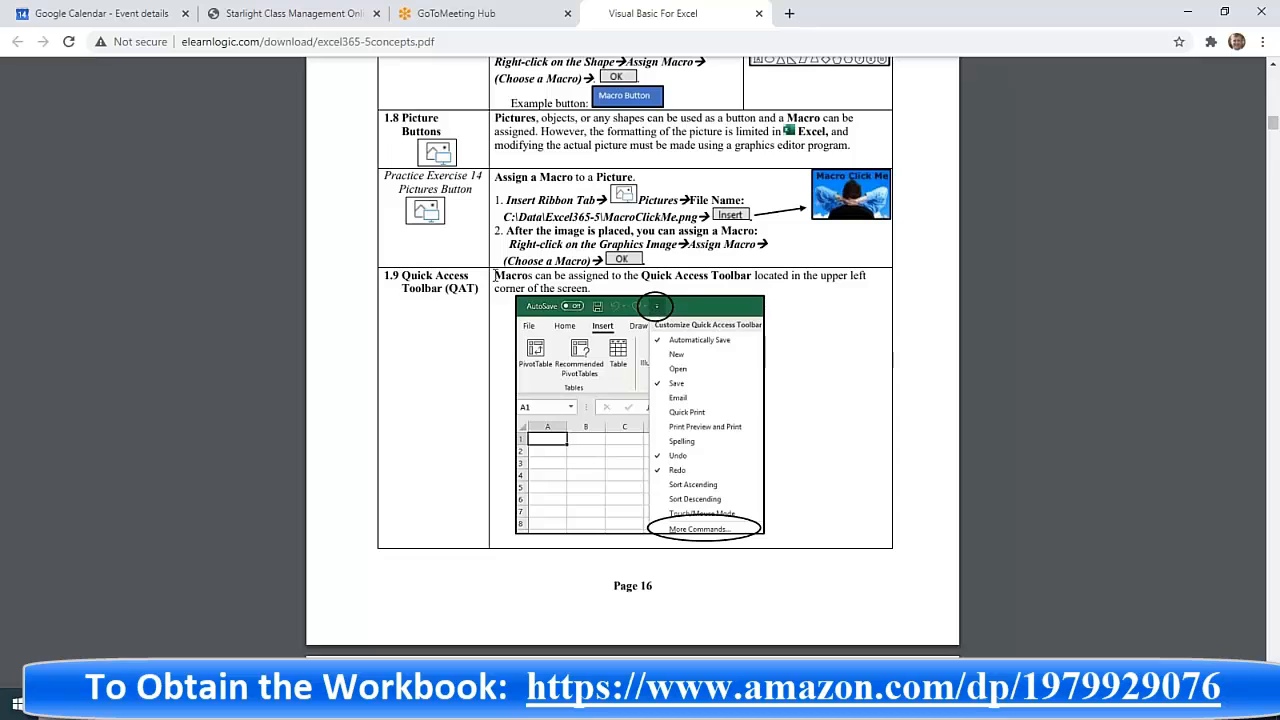
left_click_drag(495, 275, 594, 288)
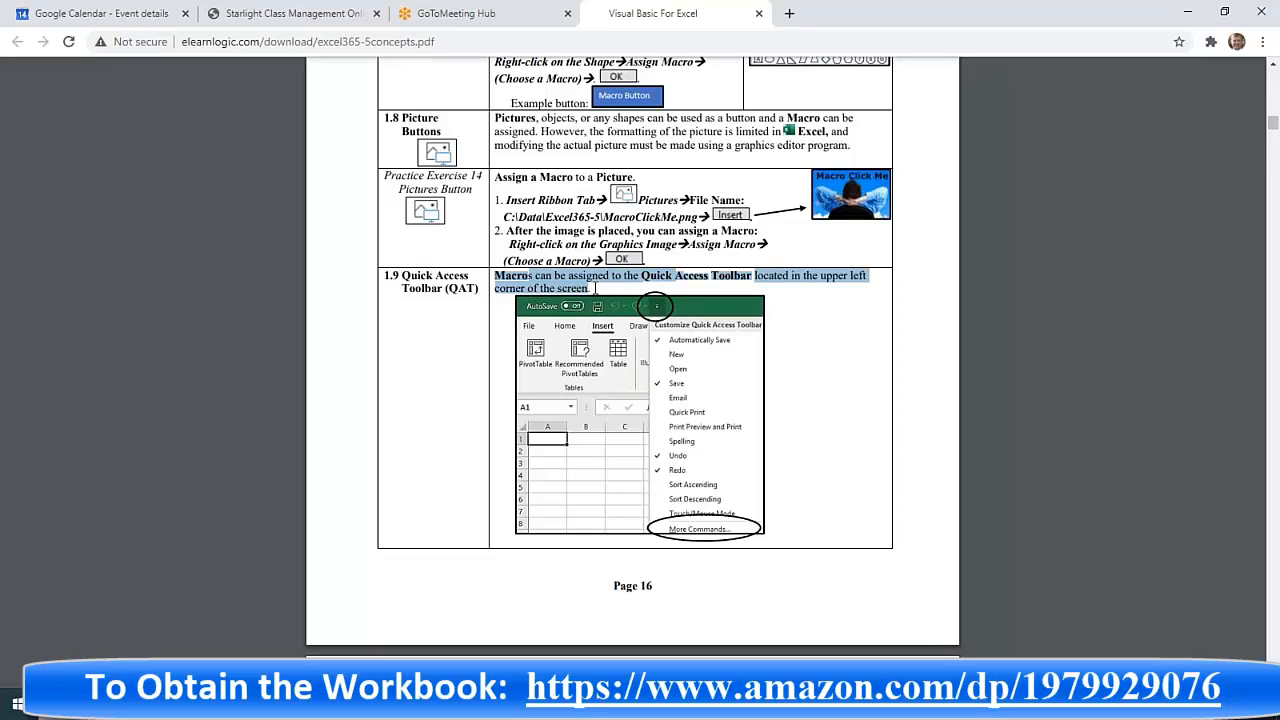
left_click(594, 288)
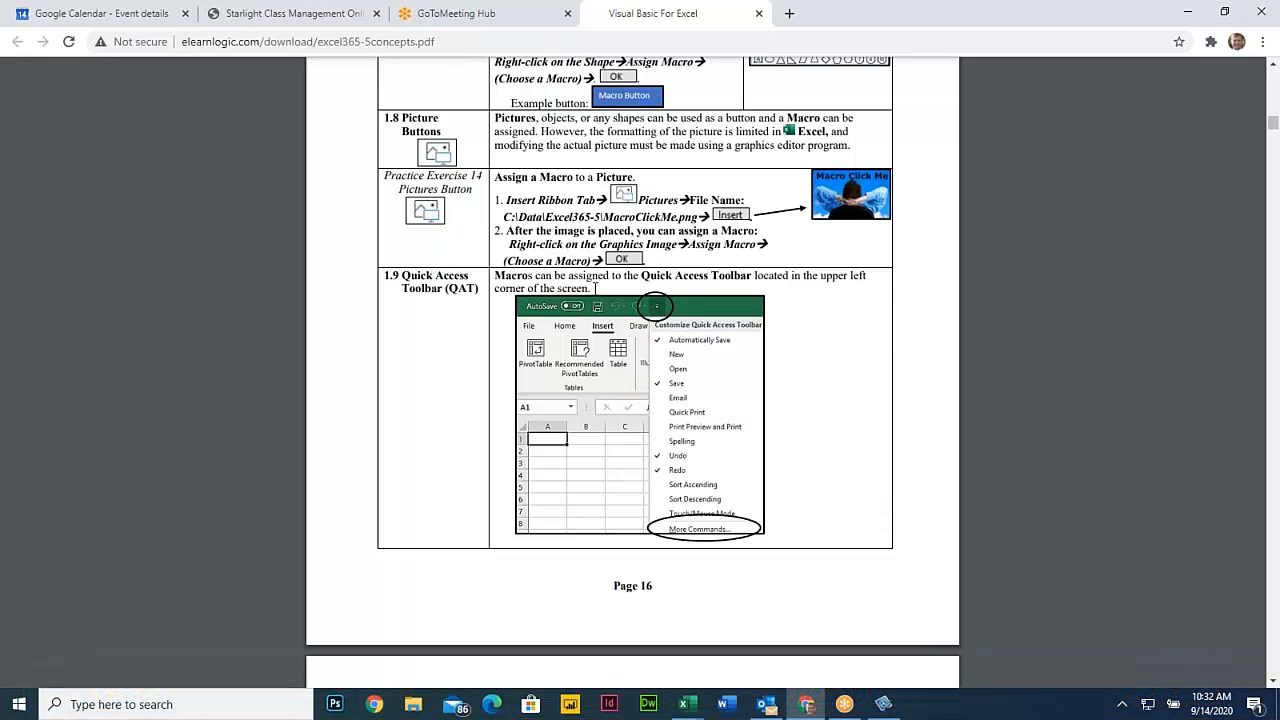
Switch to the User Input Form2.xlsm workbook in Excel and select cell E3 beneath the blue RESET button
mouse_move(686, 704)
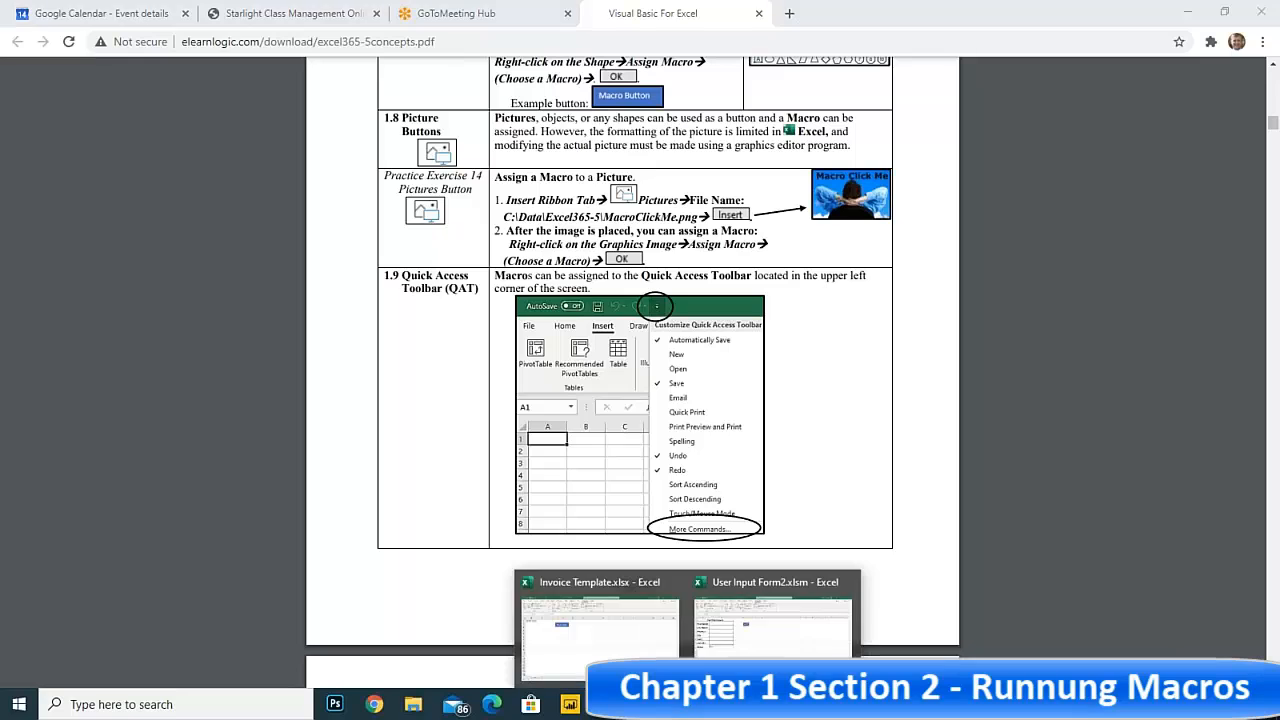
left_click(745, 598)
left_click(499, 279)
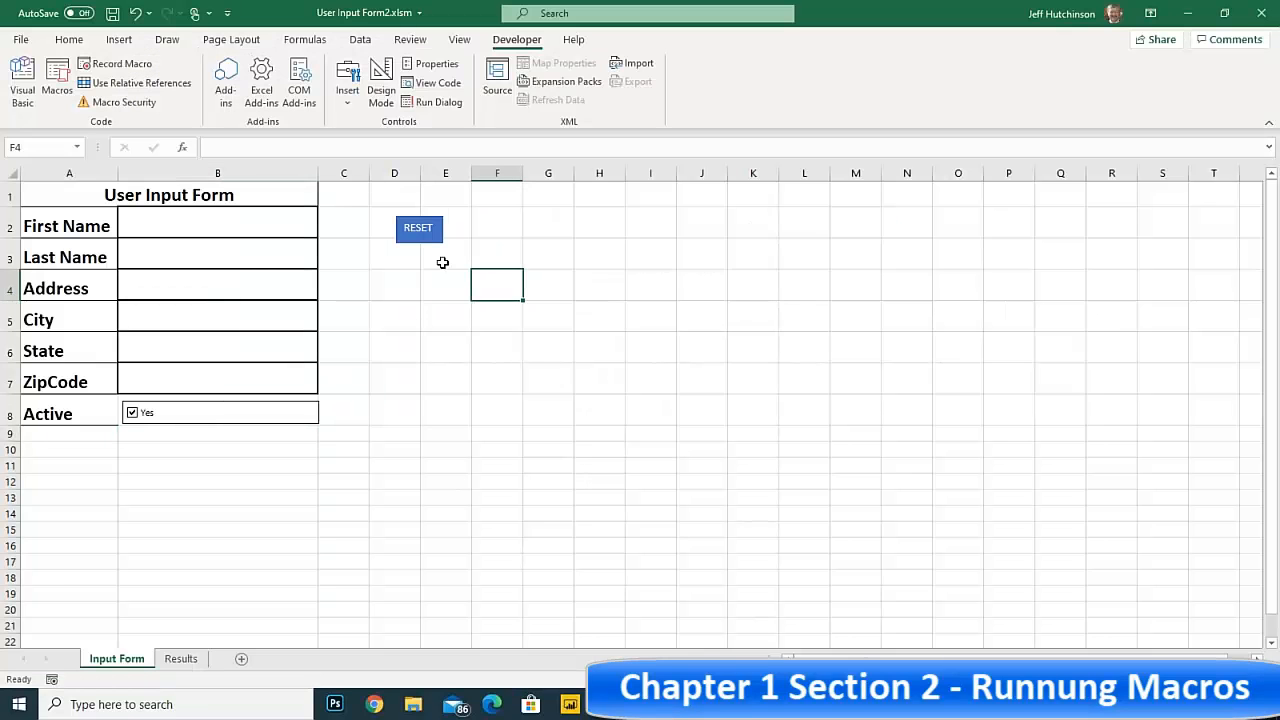
left_click(428, 267)
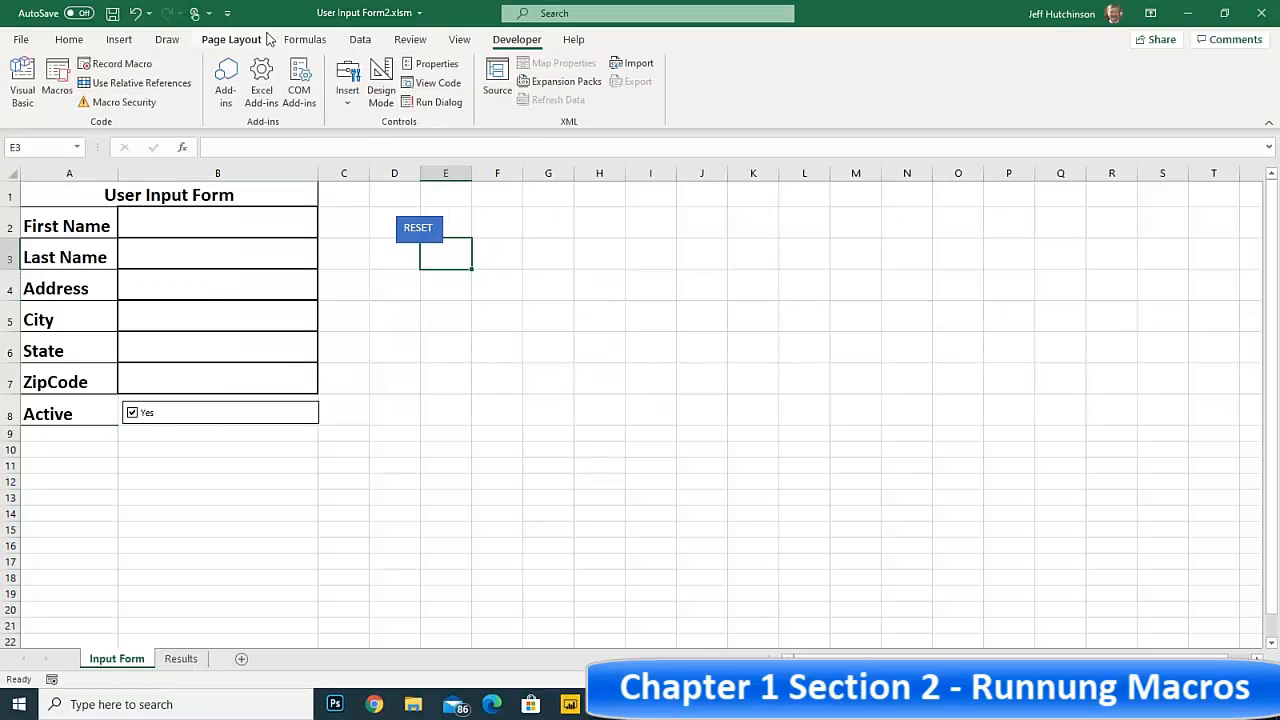
Search online pictures for RESET and insert the round red RESET button image with the silver rim
left_click(119, 39)
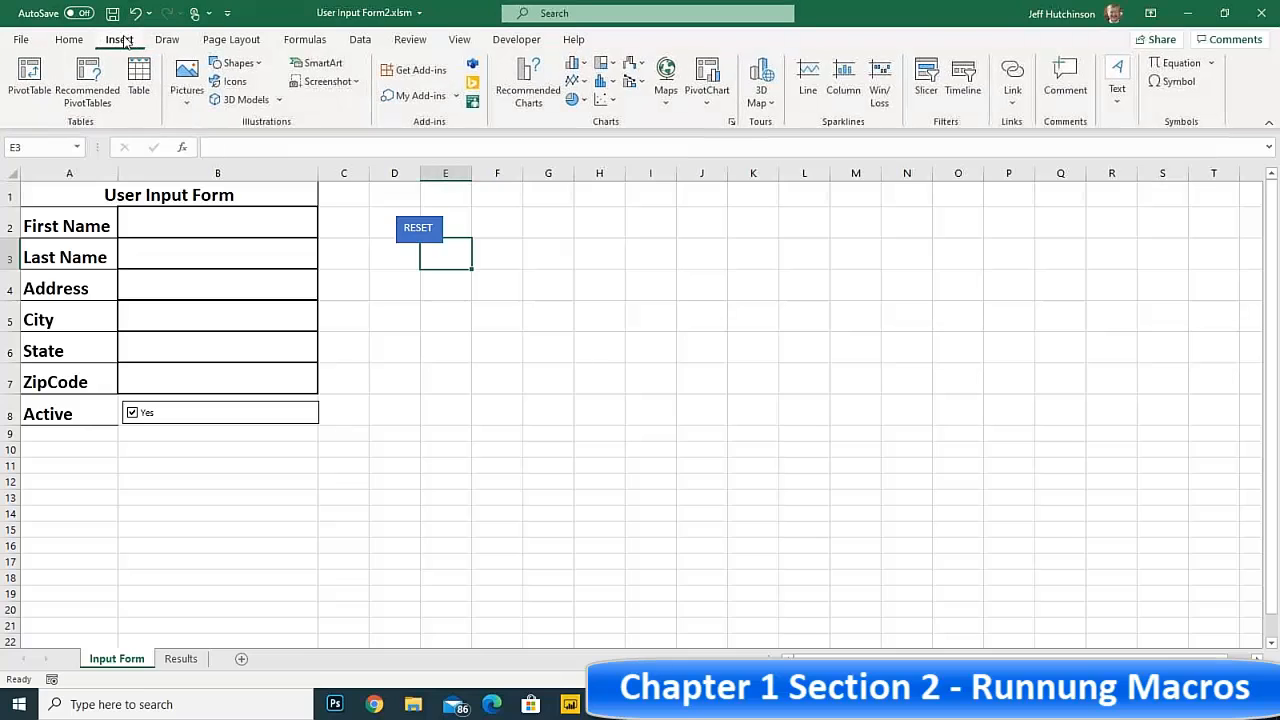
left_click(190, 100)
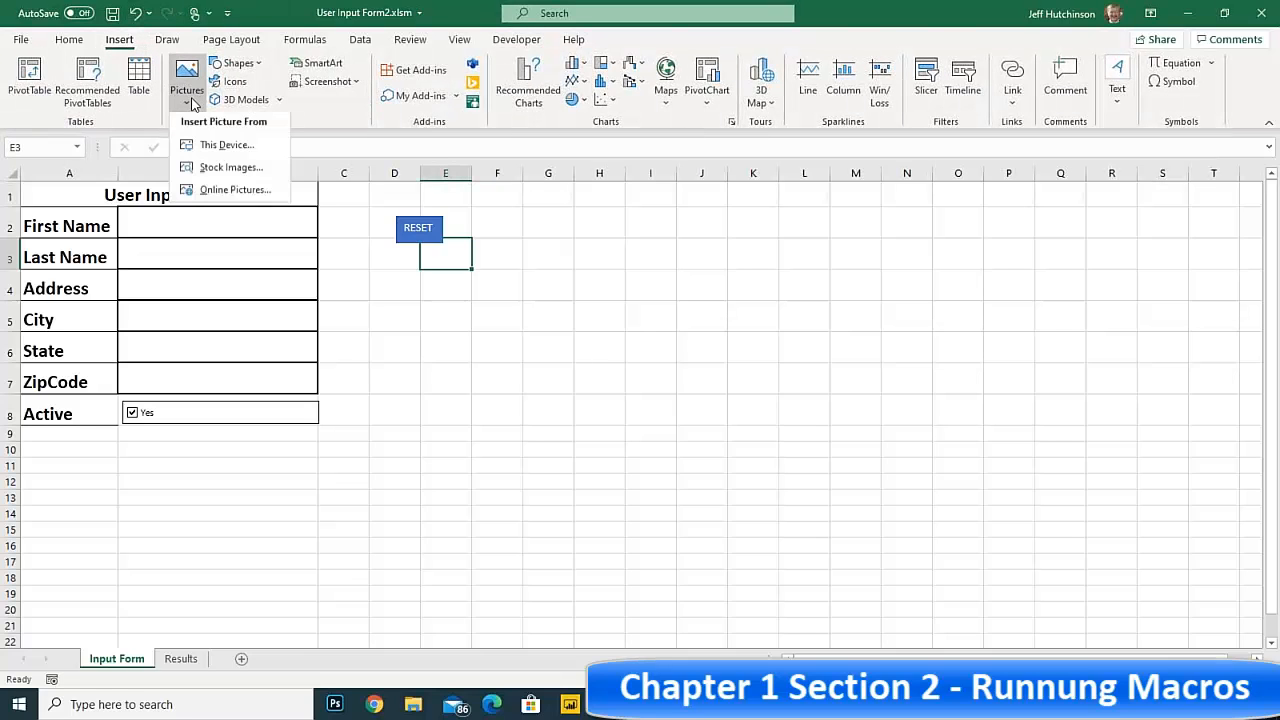
left_click(234, 194)
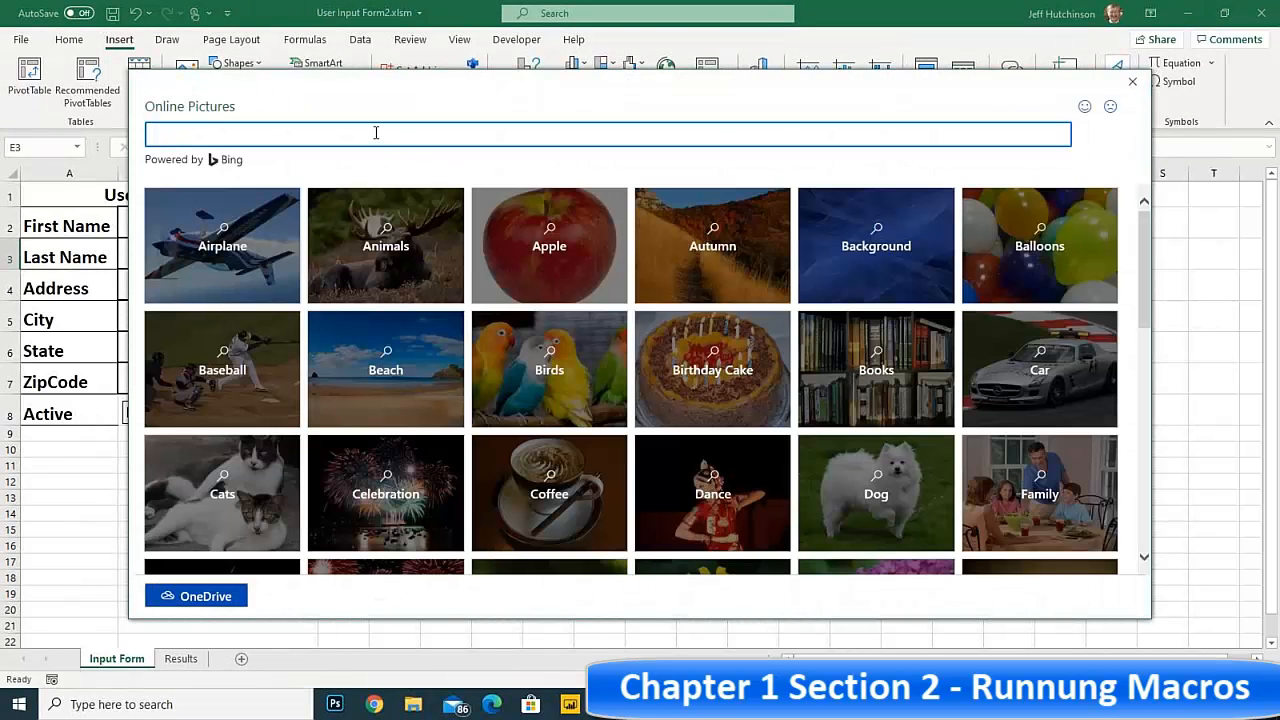
type("RESET")
key("Return")
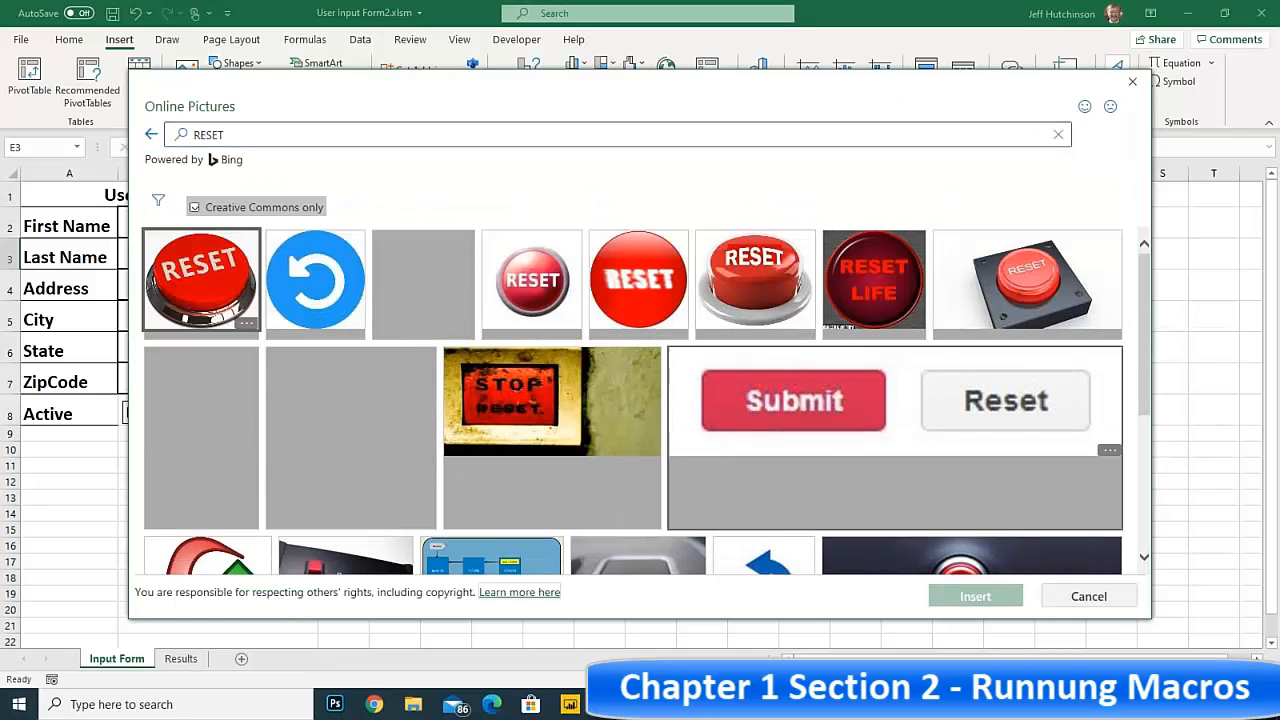
left_click(533, 278)
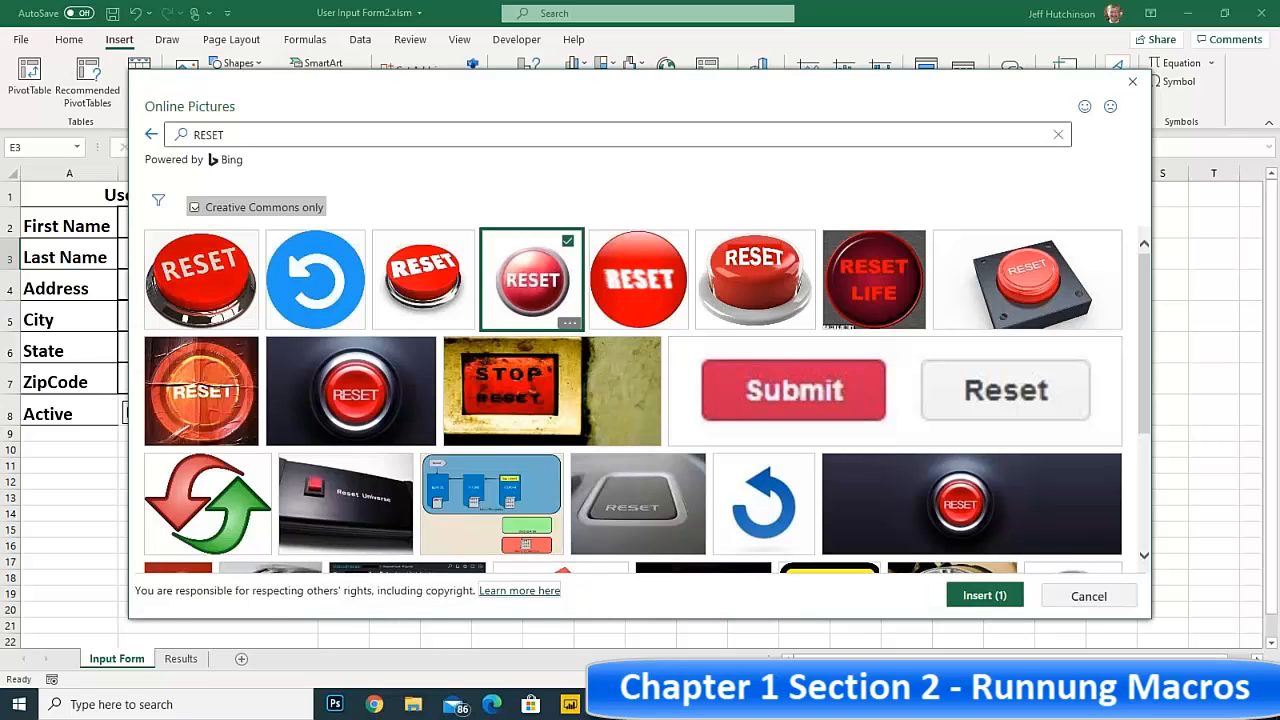
left_click(977, 595)
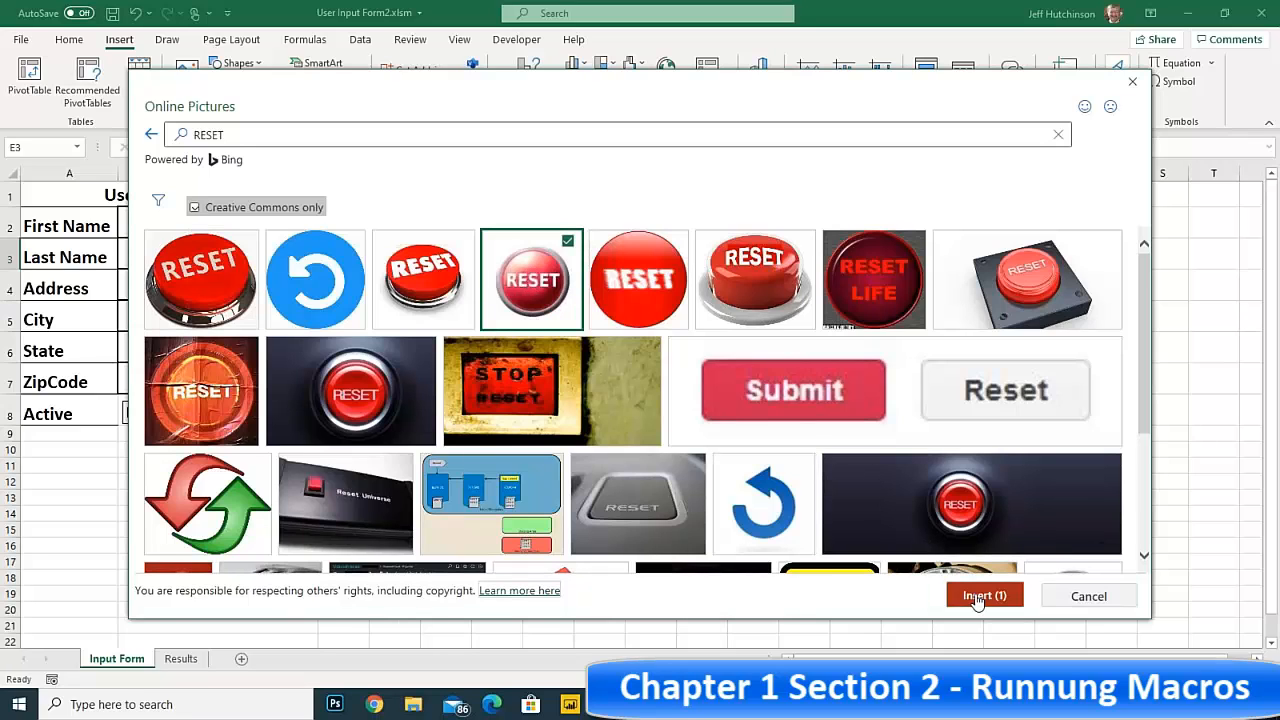
Position the red RESET picture below the blue RESET button and delete its licence caption box
left_click_drag(470, 284, 449, 293)
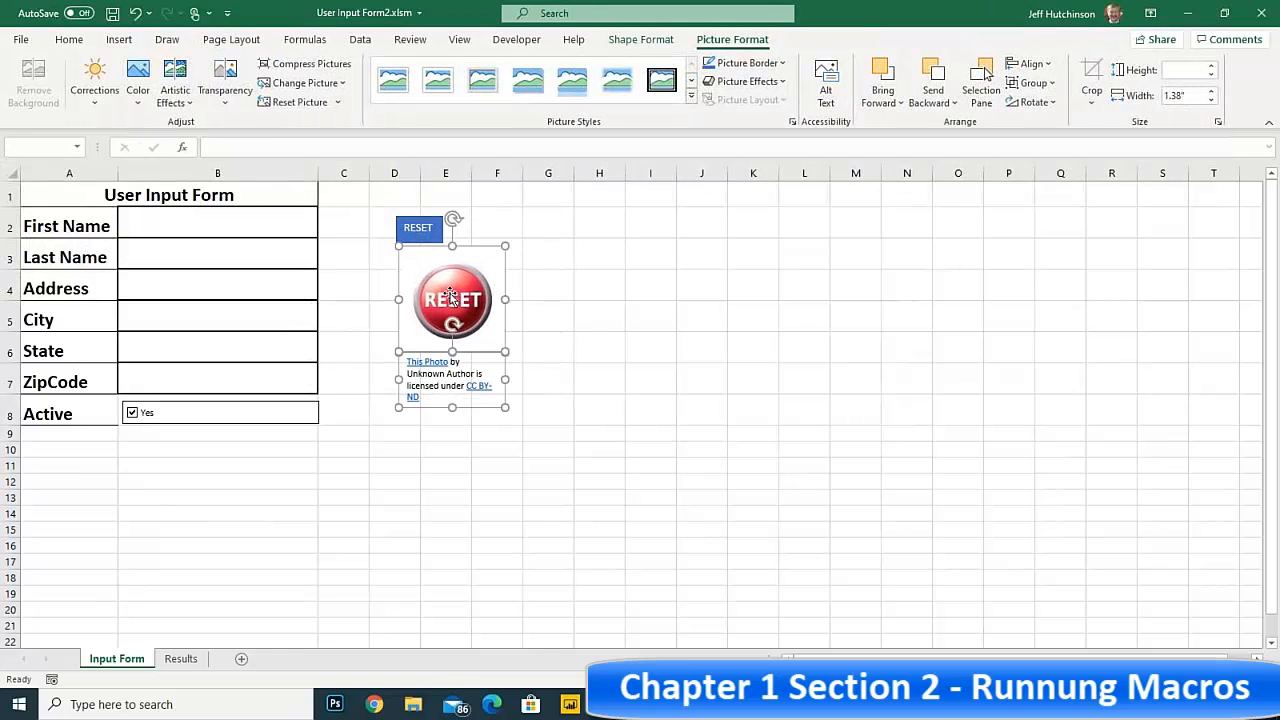
left_click(440, 398)
key("Delete")
left_click(603, 314)
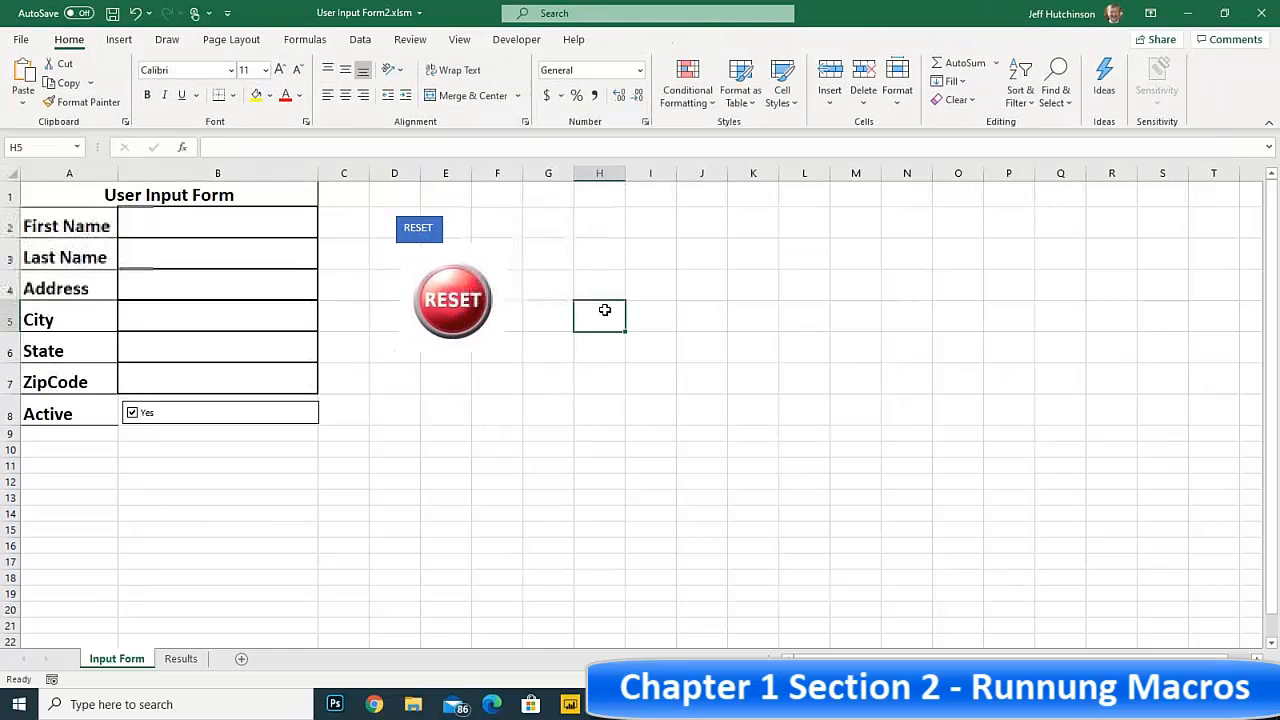
Assign the Reset1 macro to the round red RESET picture and deselect the picture
right_click(458, 292)
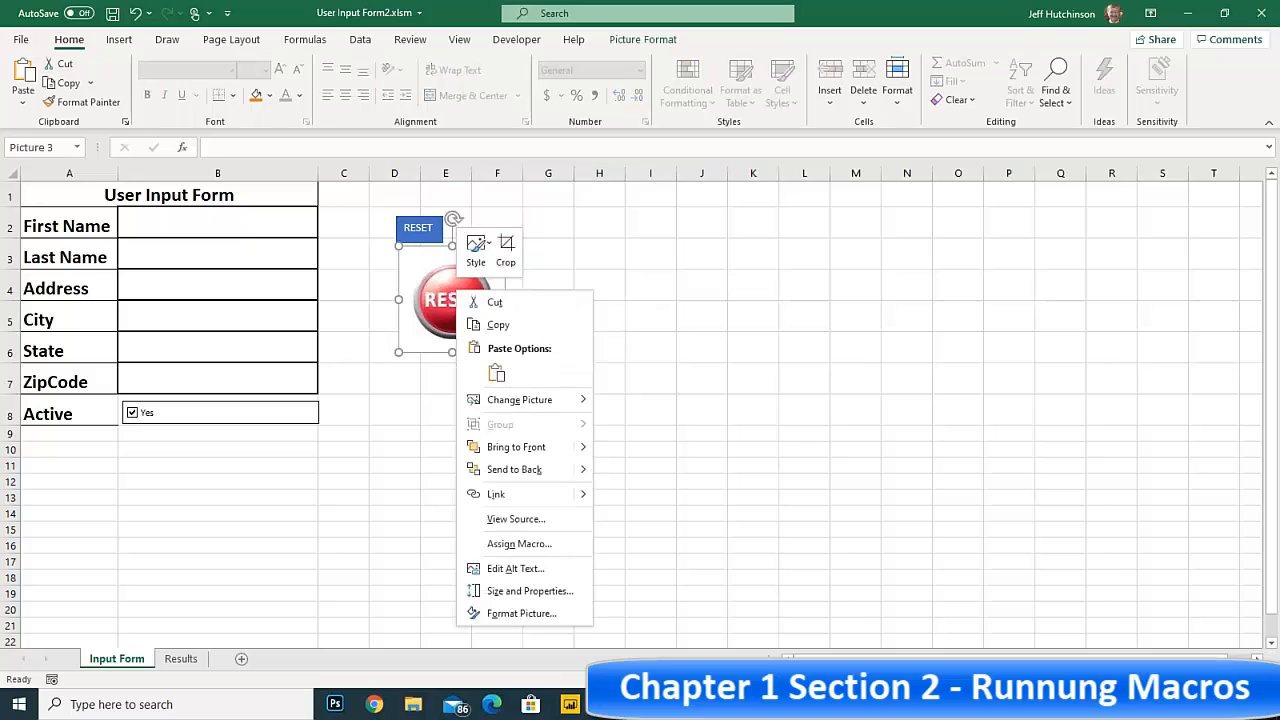
left_click(532, 546)
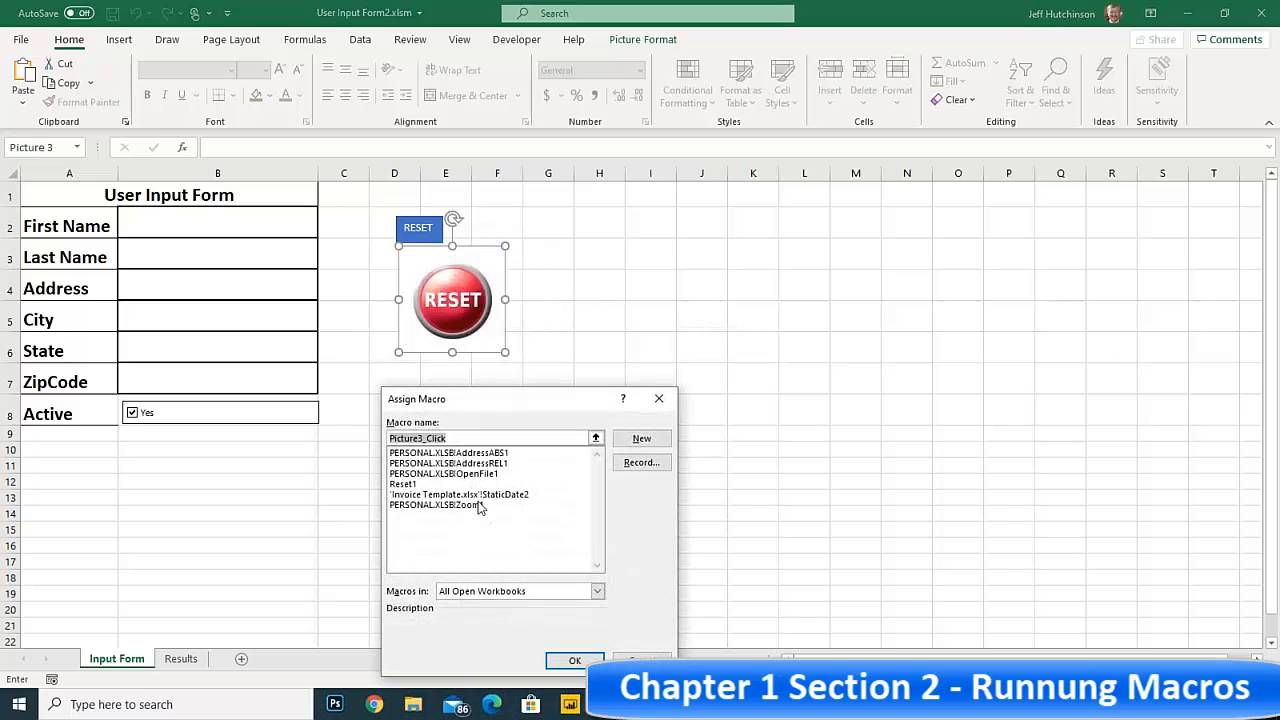
left_click(446, 484)
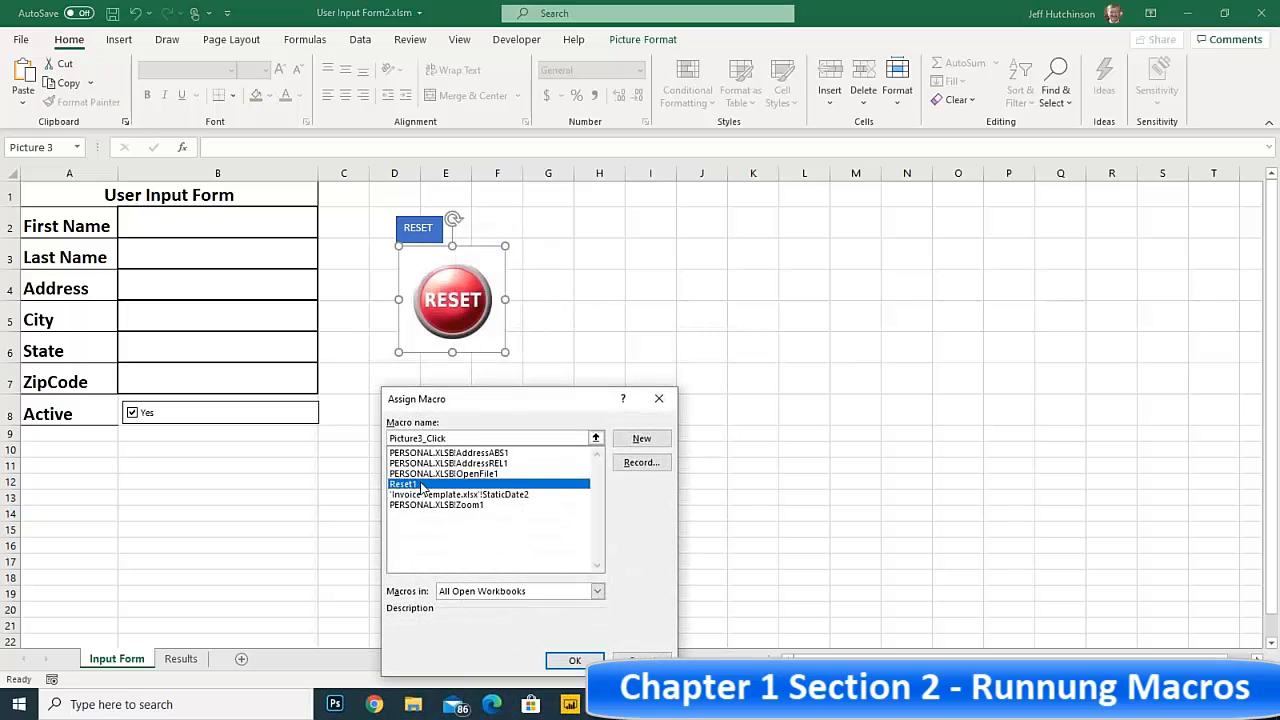
left_click(575, 660)
left_click(612, 420)
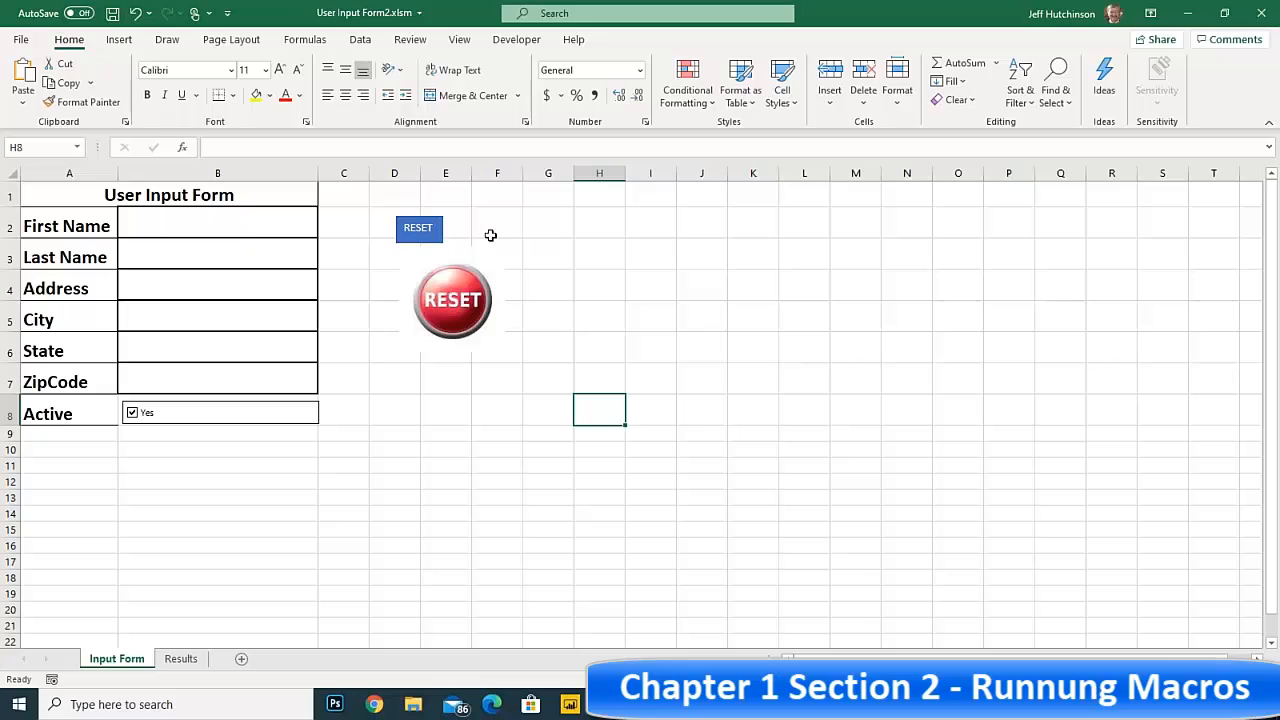
Test the red RESET picture button, filling Last Name with SFFSA and Address with FS before resetting the form with it again
left_click(445, 300)
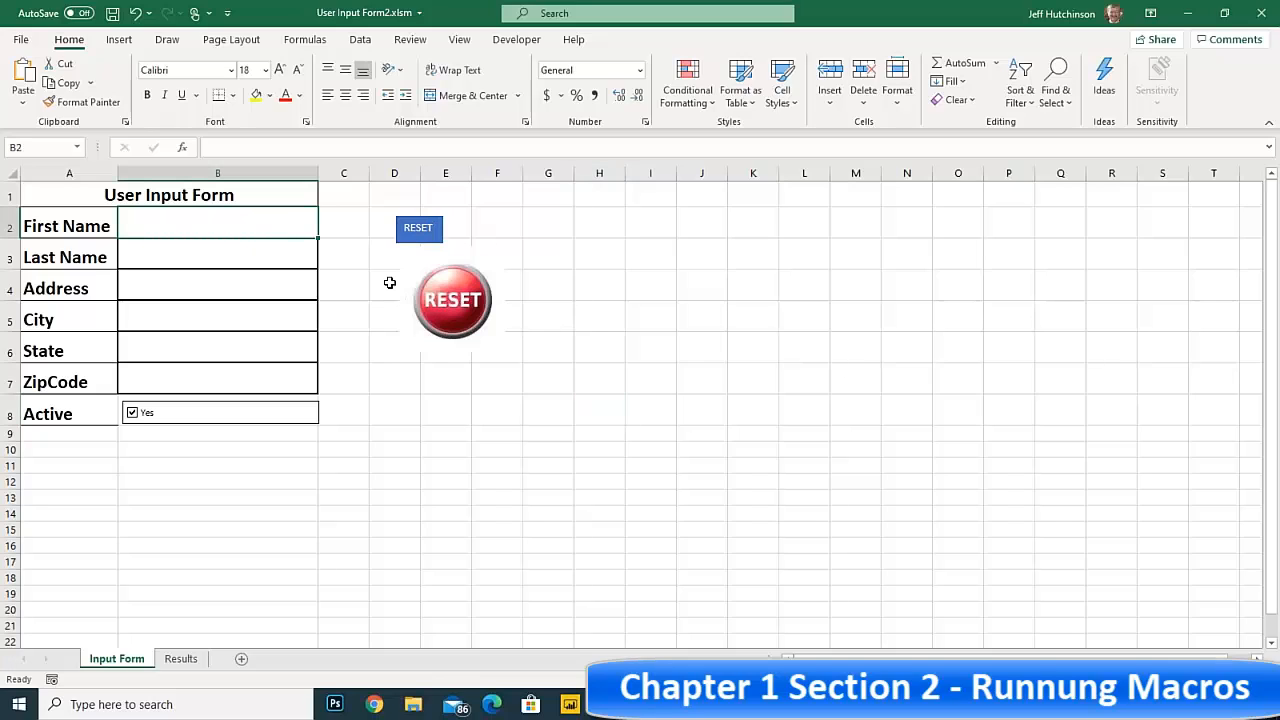
left_click(242, 256)
type("SFFSA")
left_click(229, 288)
type("FS")
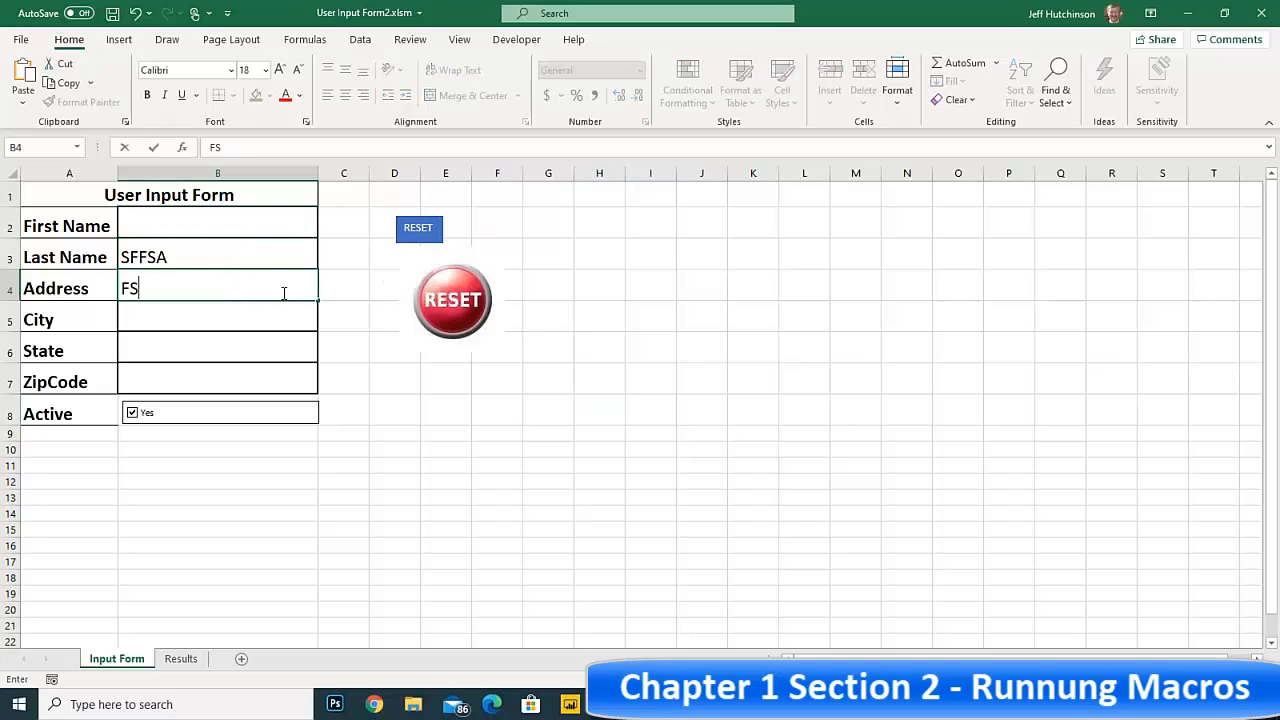
left_click(453, 302)
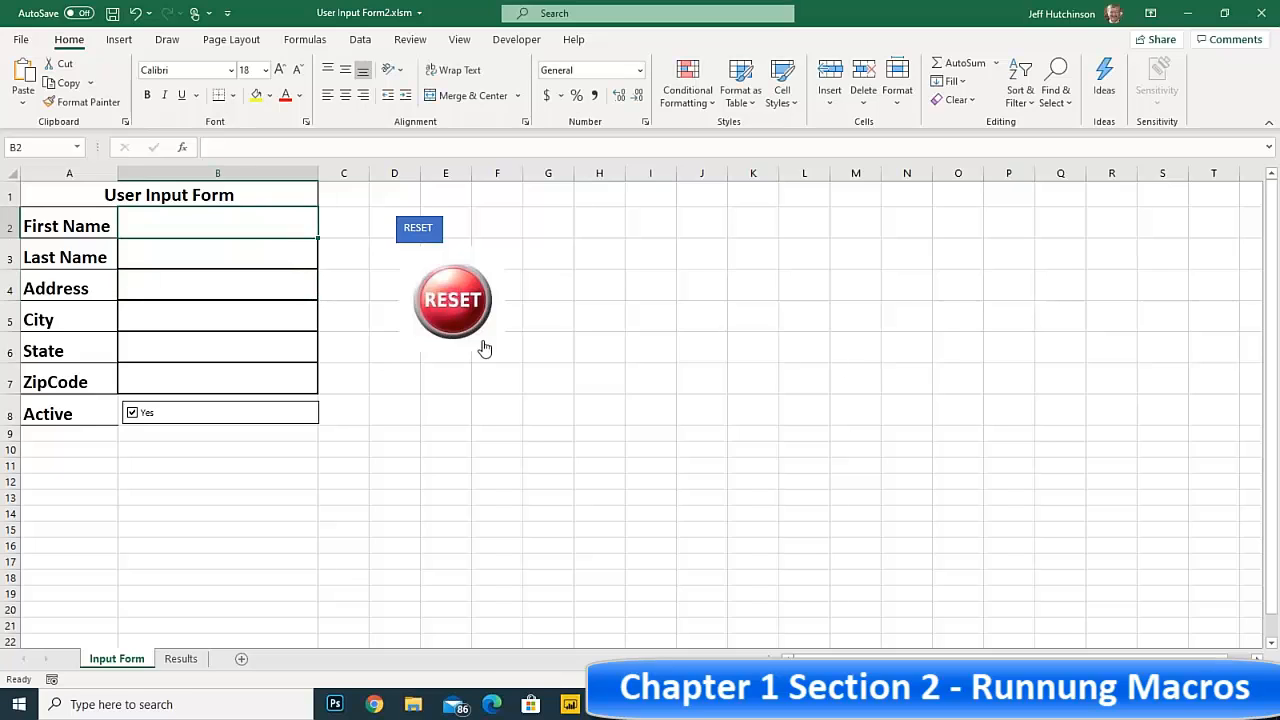
Shrink the red RESET picture to roughly the width of the blue RESET button and place it just below that button
right_click(453, 301)
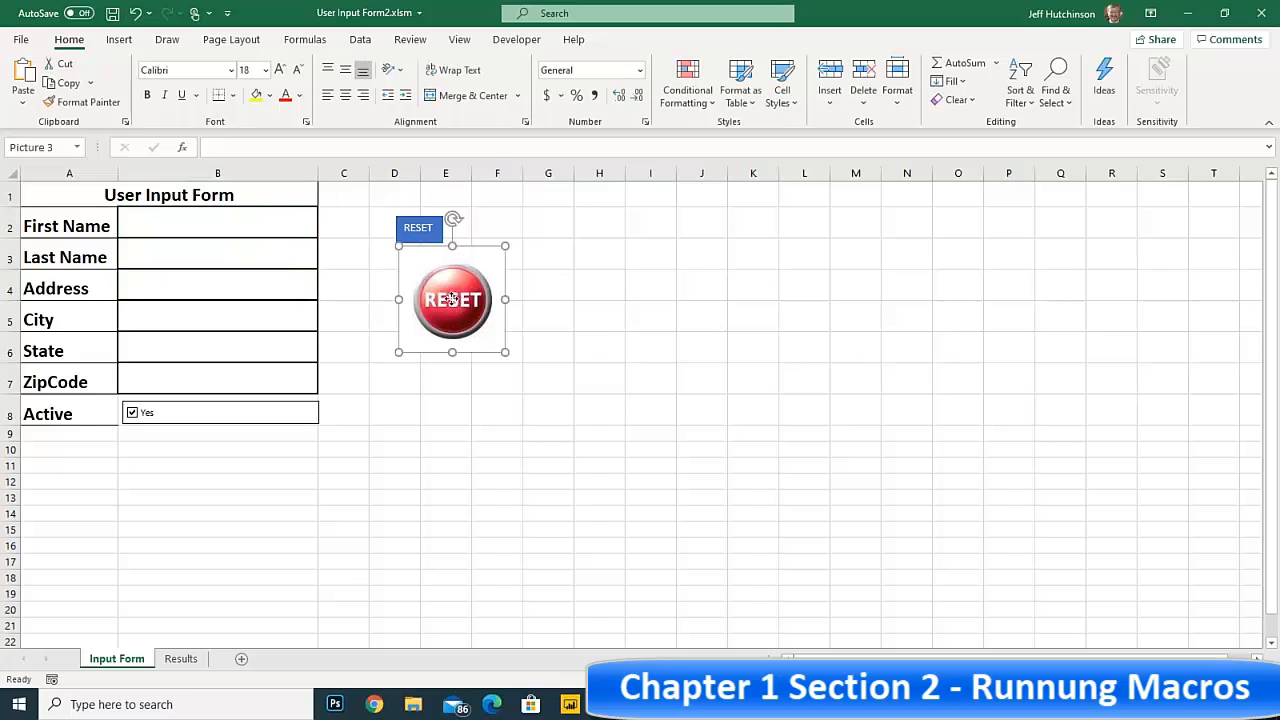
left_click(402, 256)
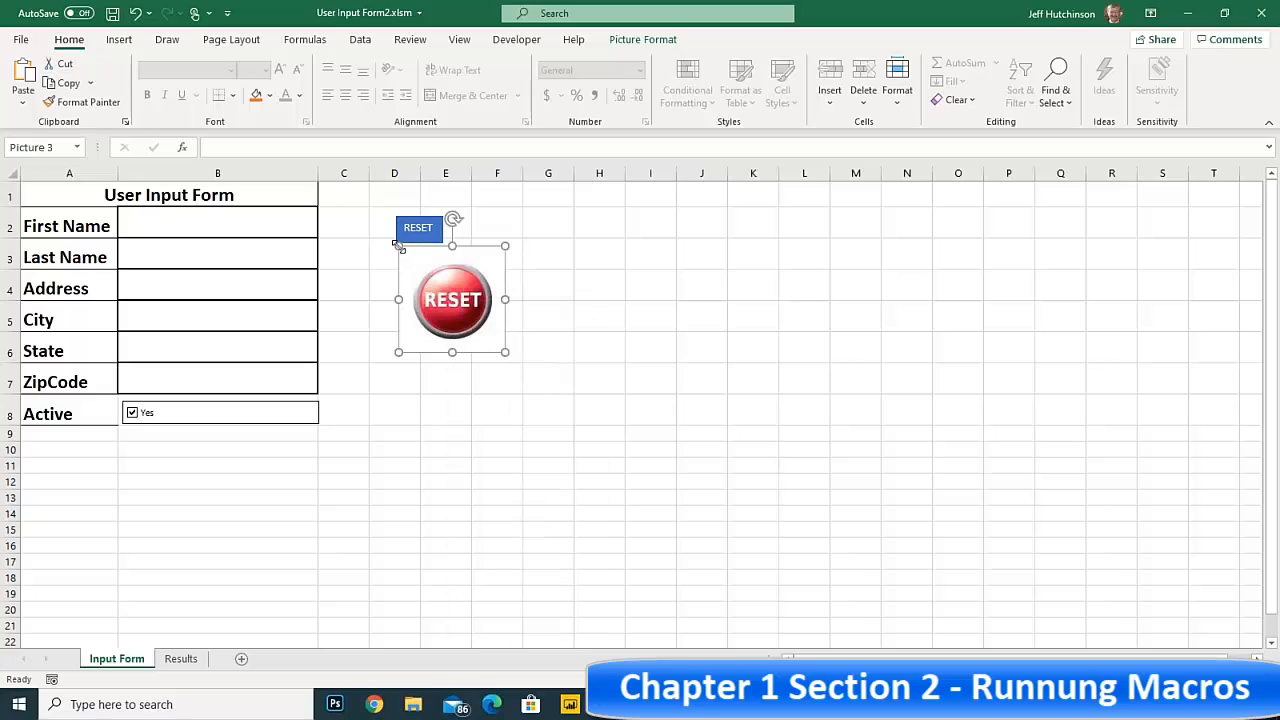
left_click_drag(400, 248, 425, 297)
left_click(487, 432)
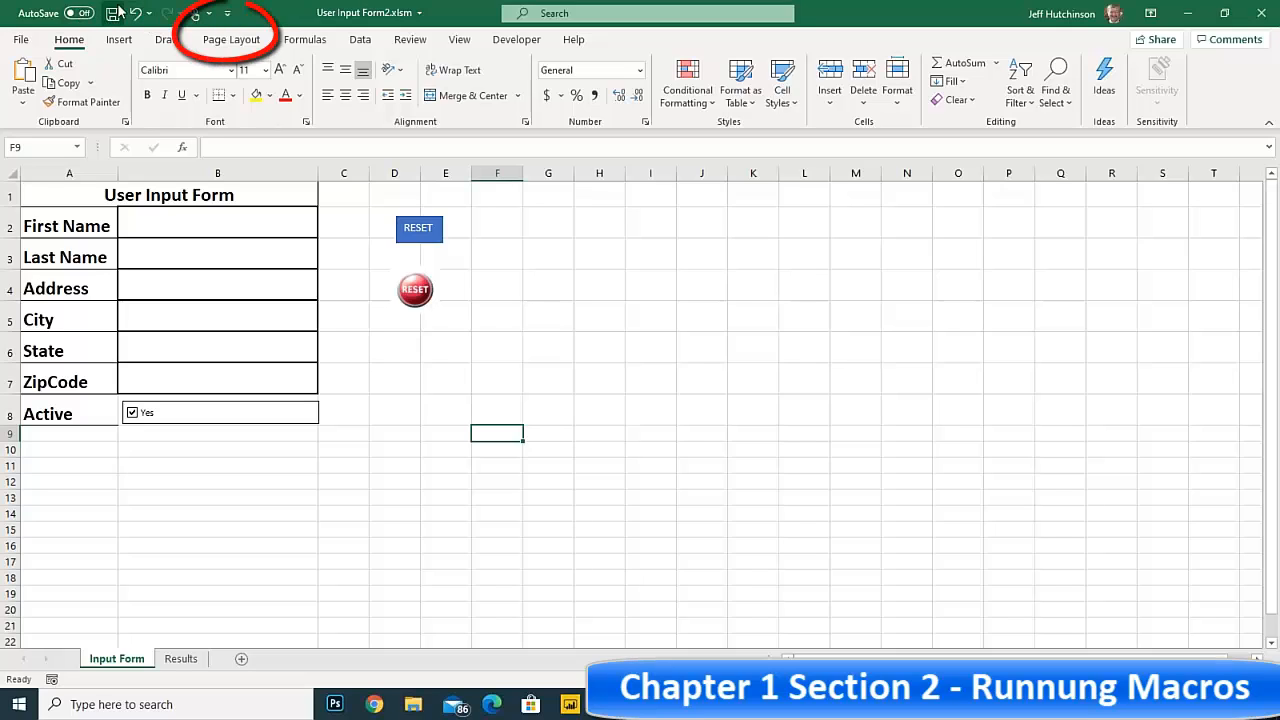
Add the New command and the PERSONAL.XLSB!AddressABS1 macro to the Quick Access Toolbar for all documents
left_click(227, 15)
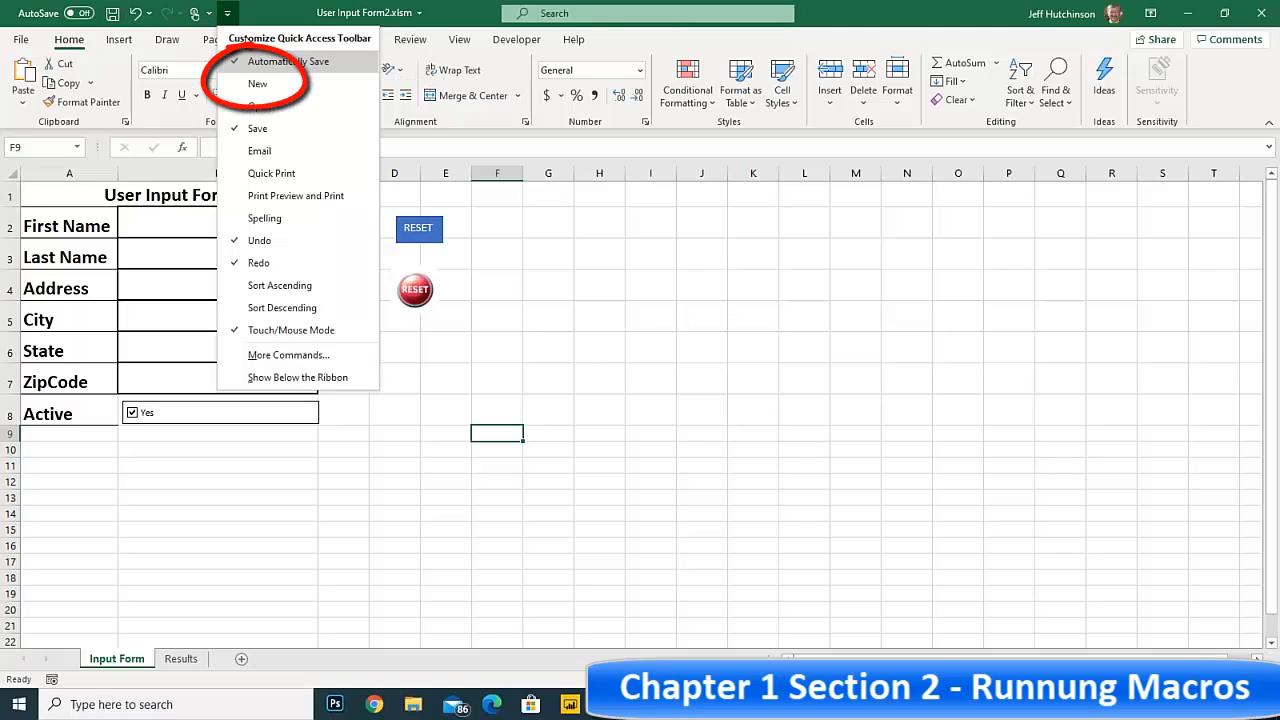
left_click(266, 88)
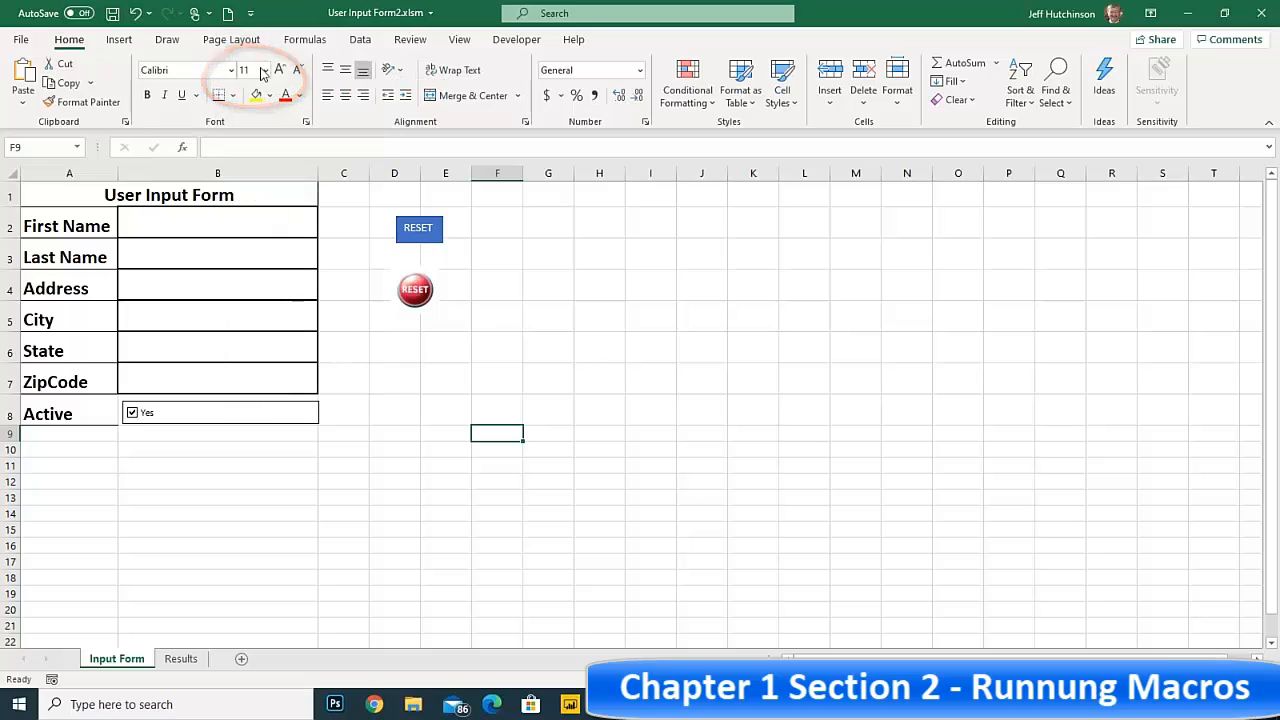
left_click(251, 15)
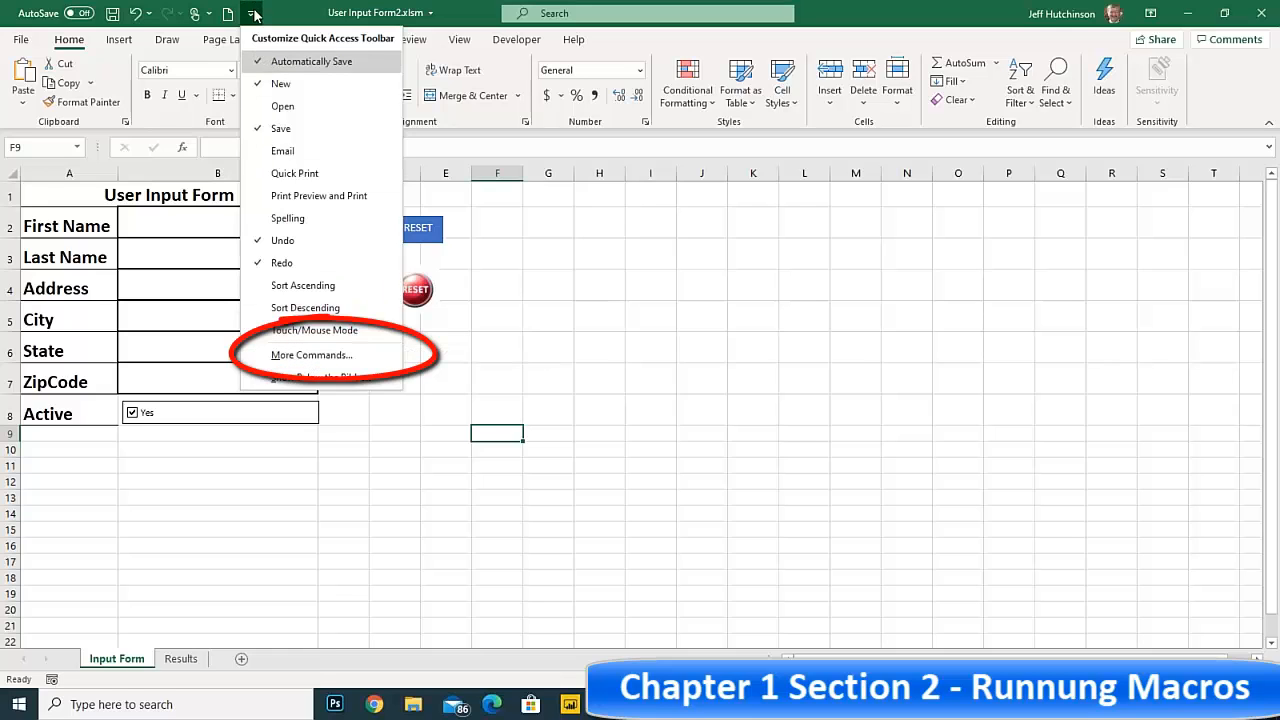
left_click(313, 356)
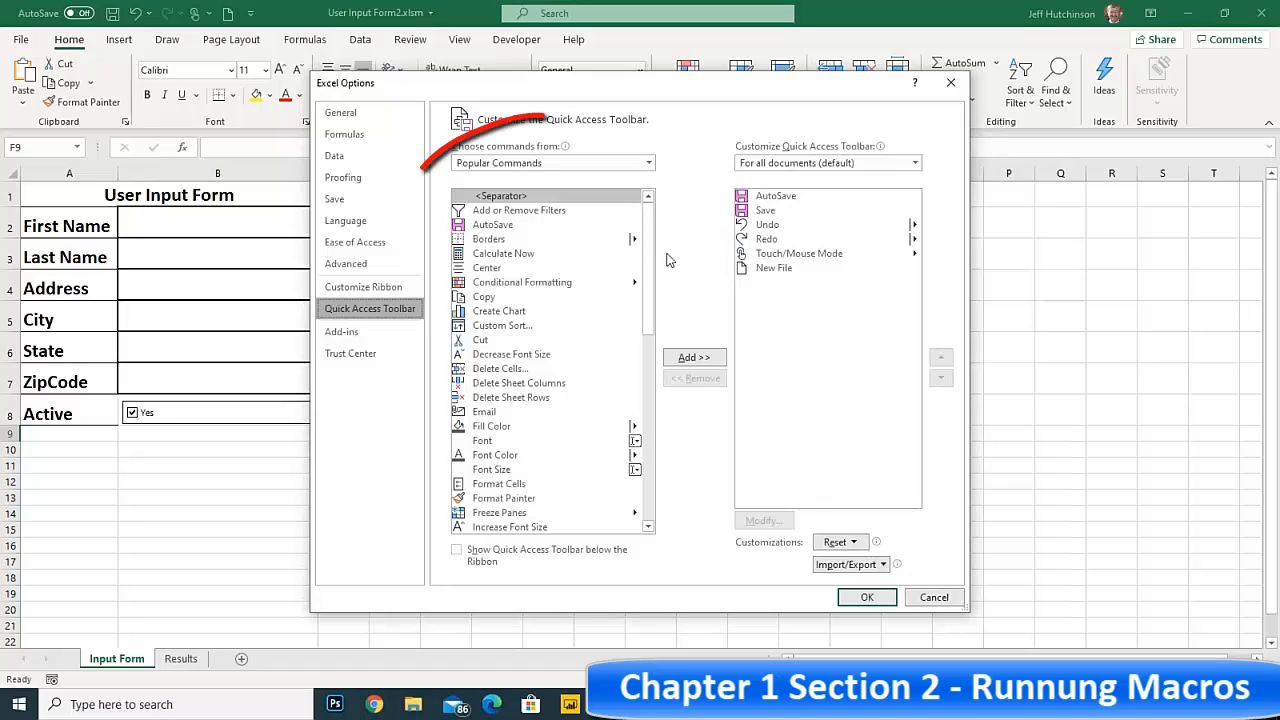
left_click(648, 163)
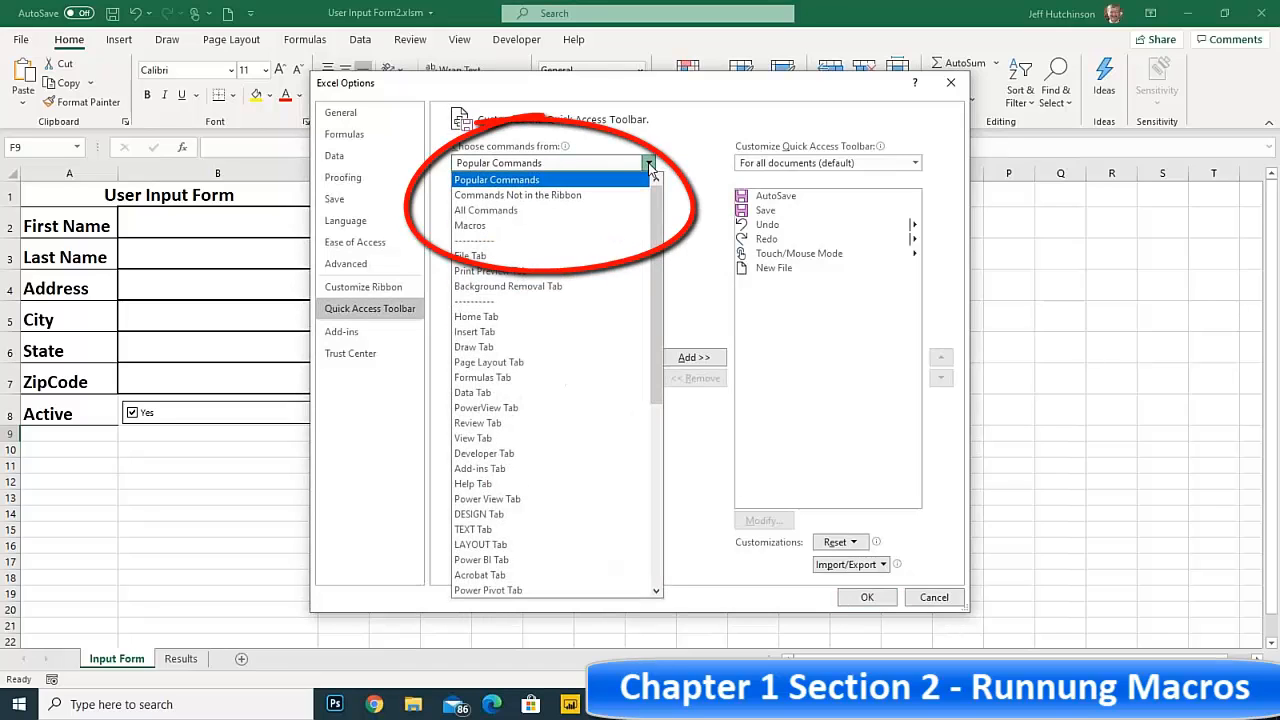
left_click(486, 227)
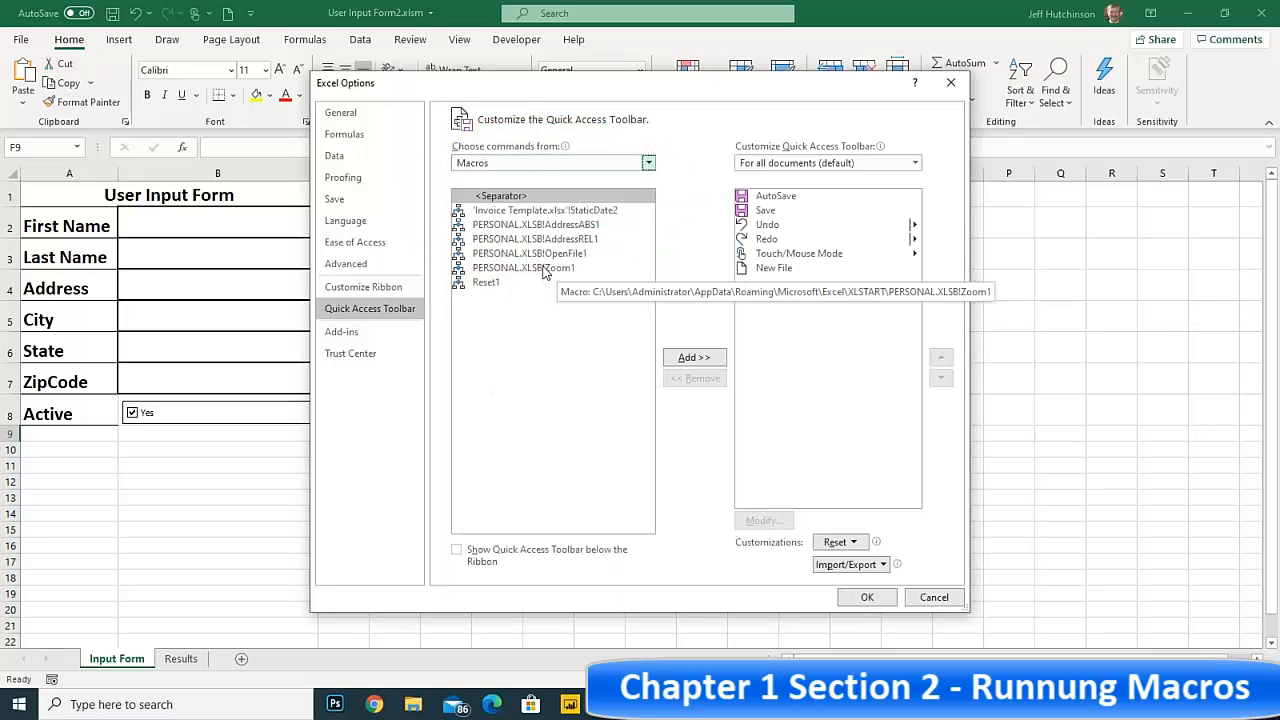
left_click(560, 228)
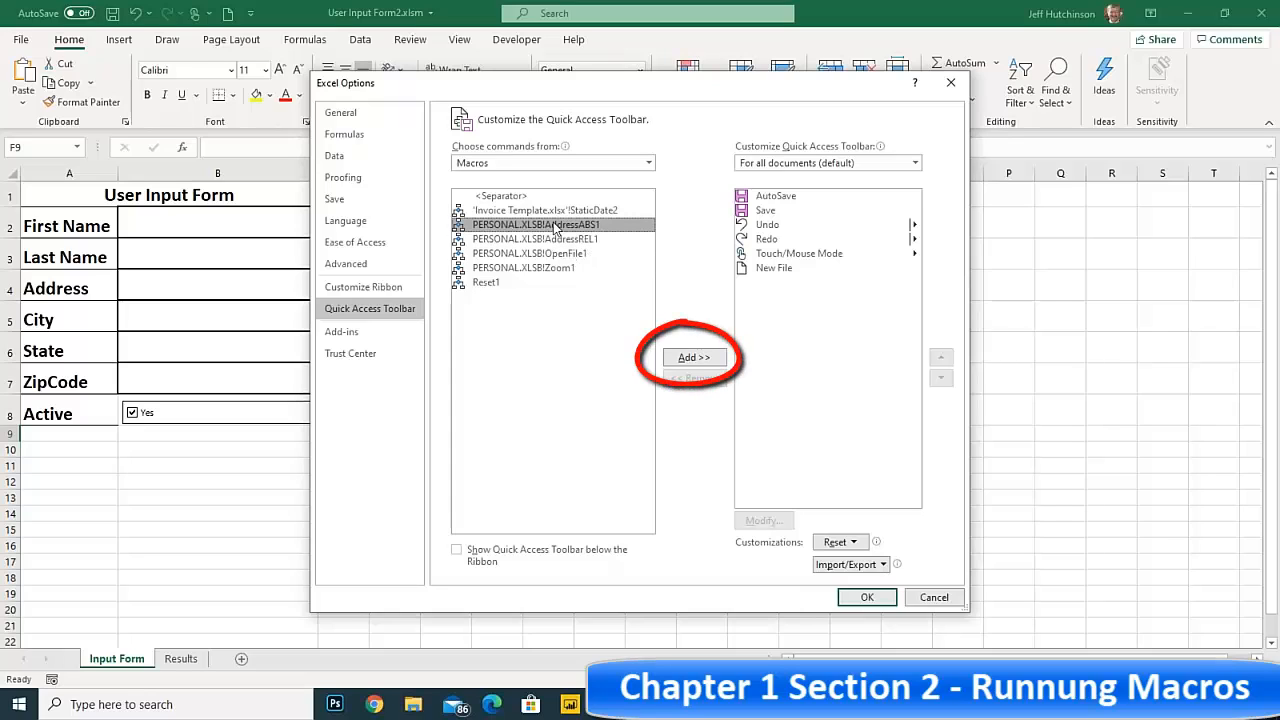
left_click(697, 359)
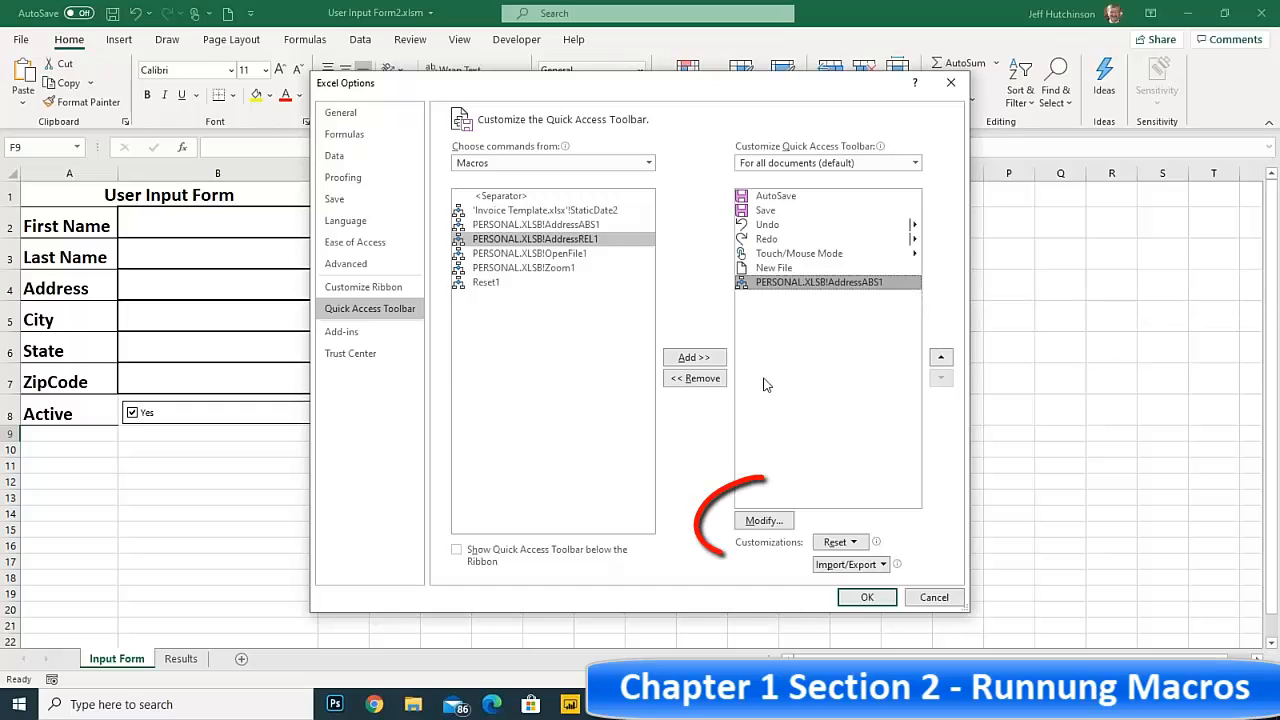
Give the macro's Quick Access Toolbar button the piggy bank symbol and the display name AddressABS1, and apply the options
left_click(763, 521)
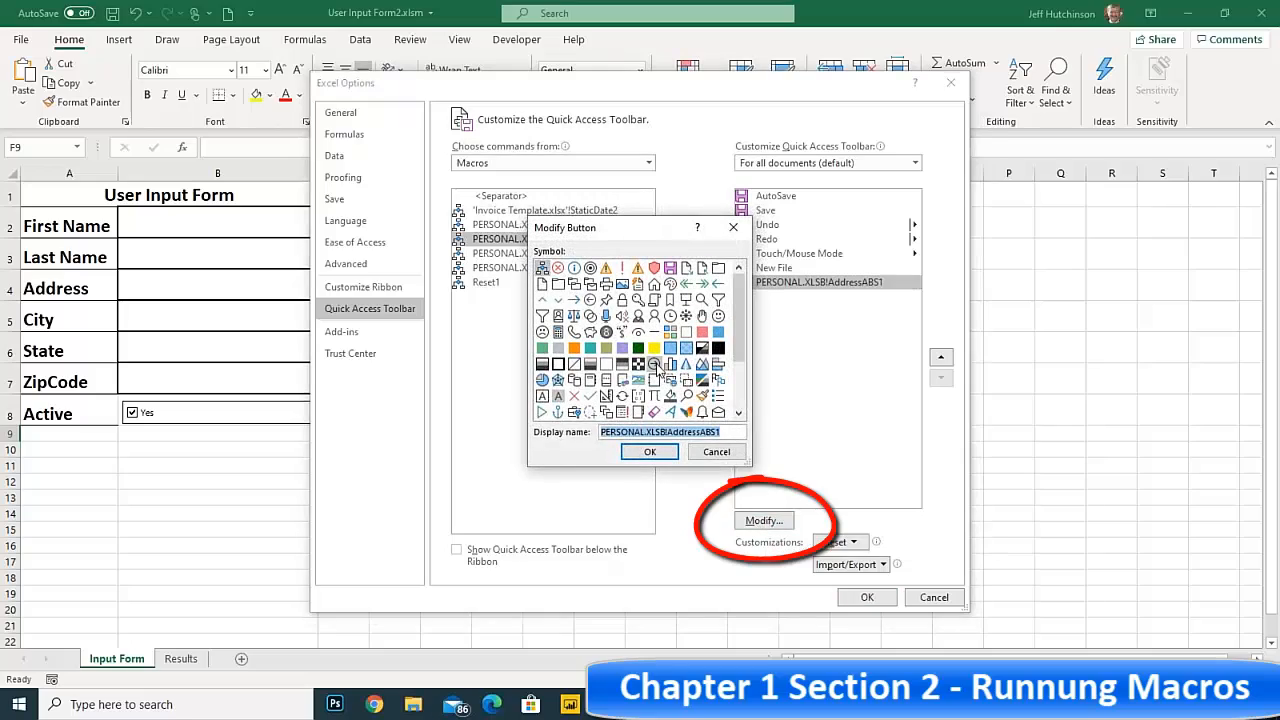
left_click_drag(605, 229, 581, 229)
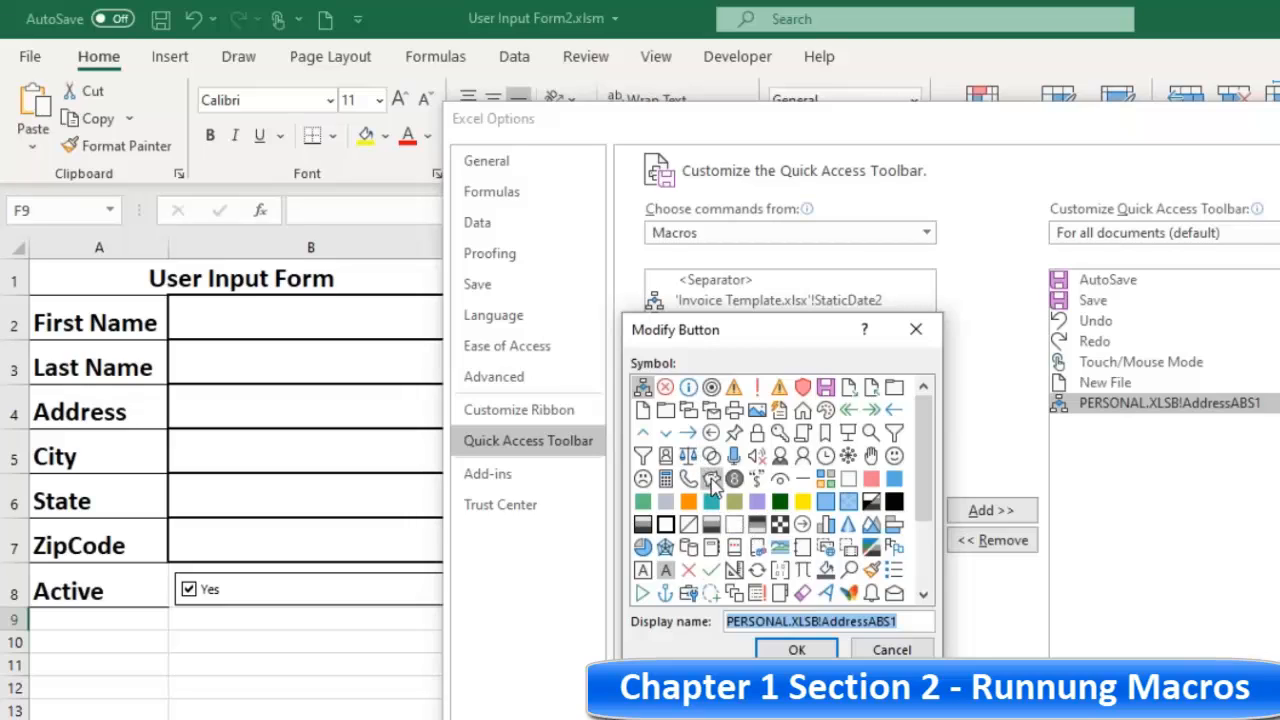
left_click(711, 479)
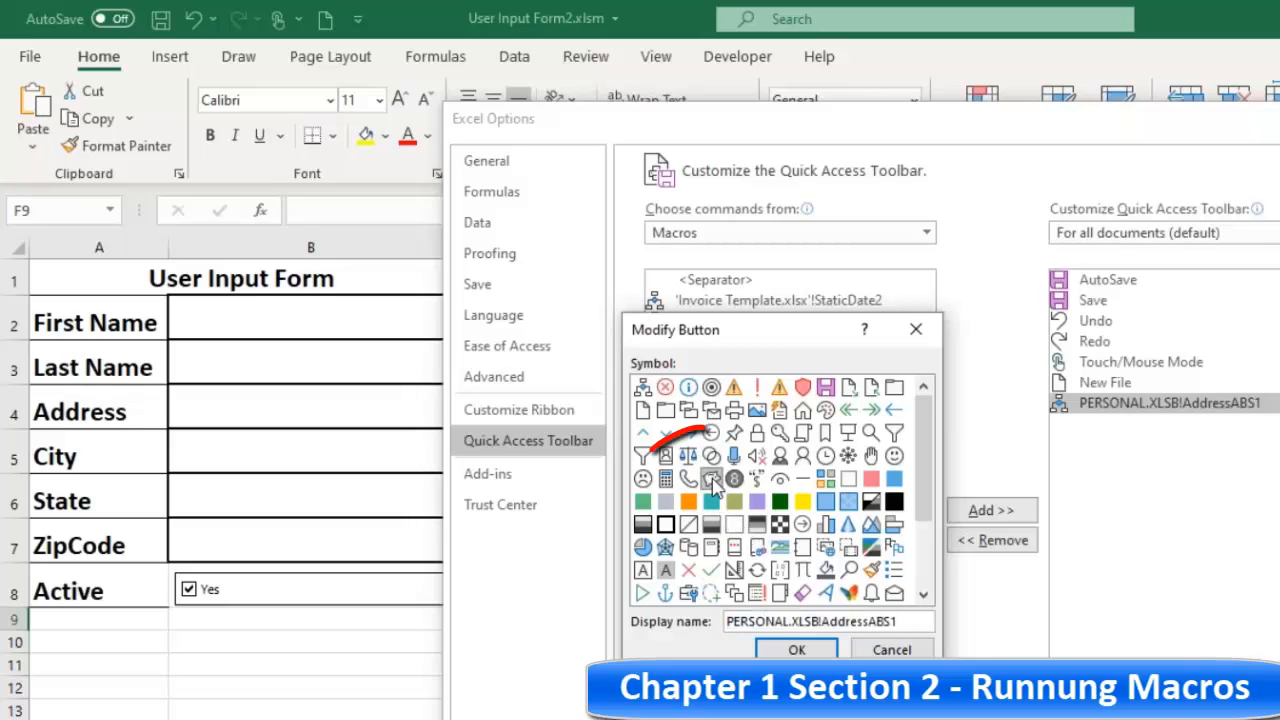
double_click(824, 621)
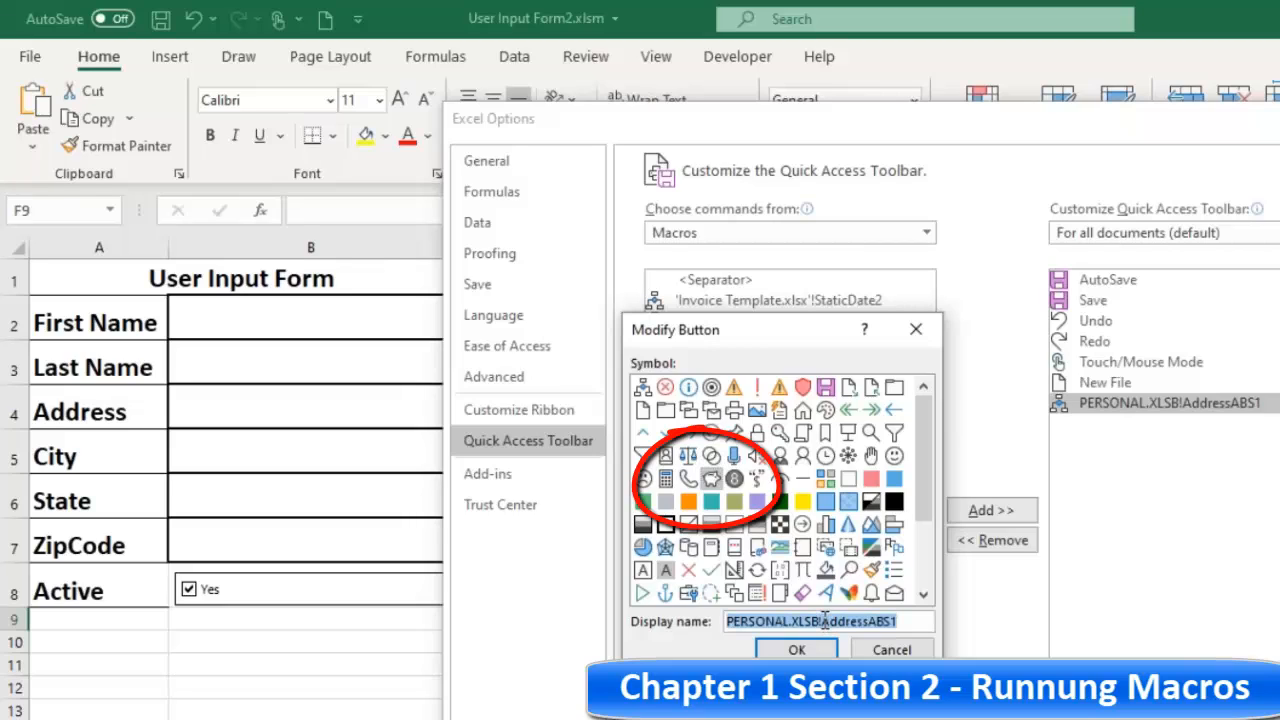
left_click_drag(824, 621, 669, 613)
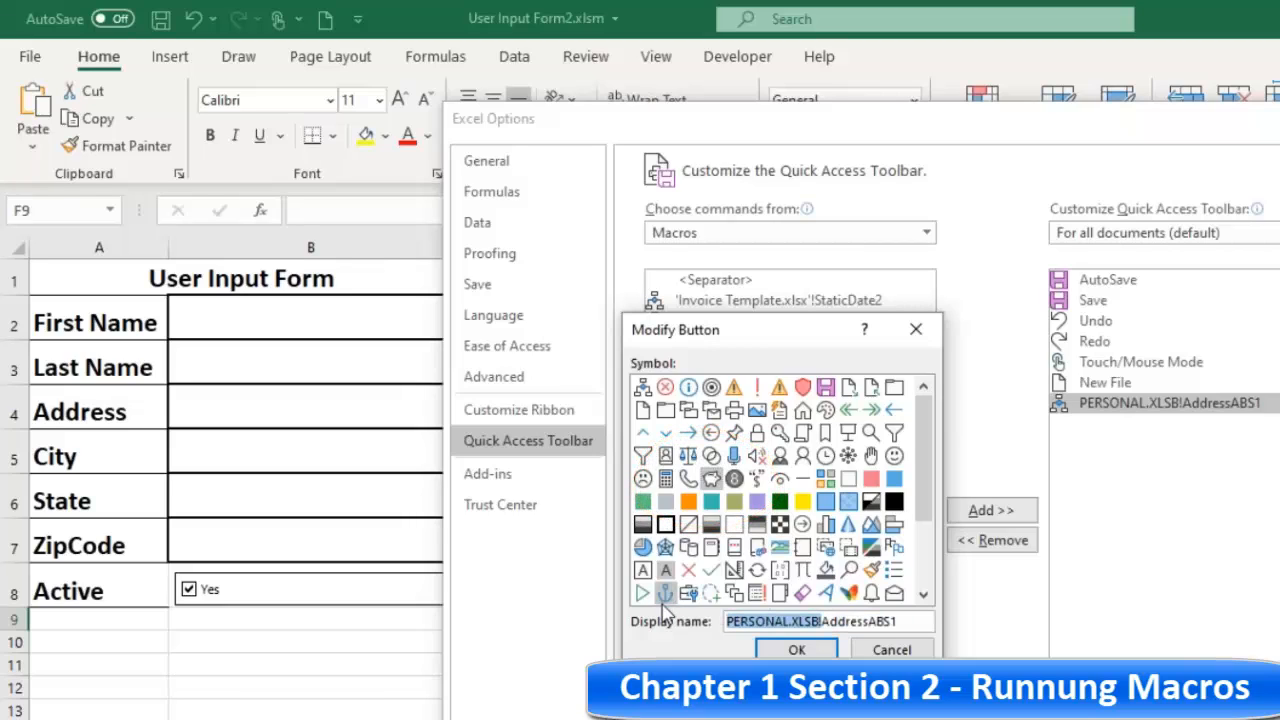
key("Delete")
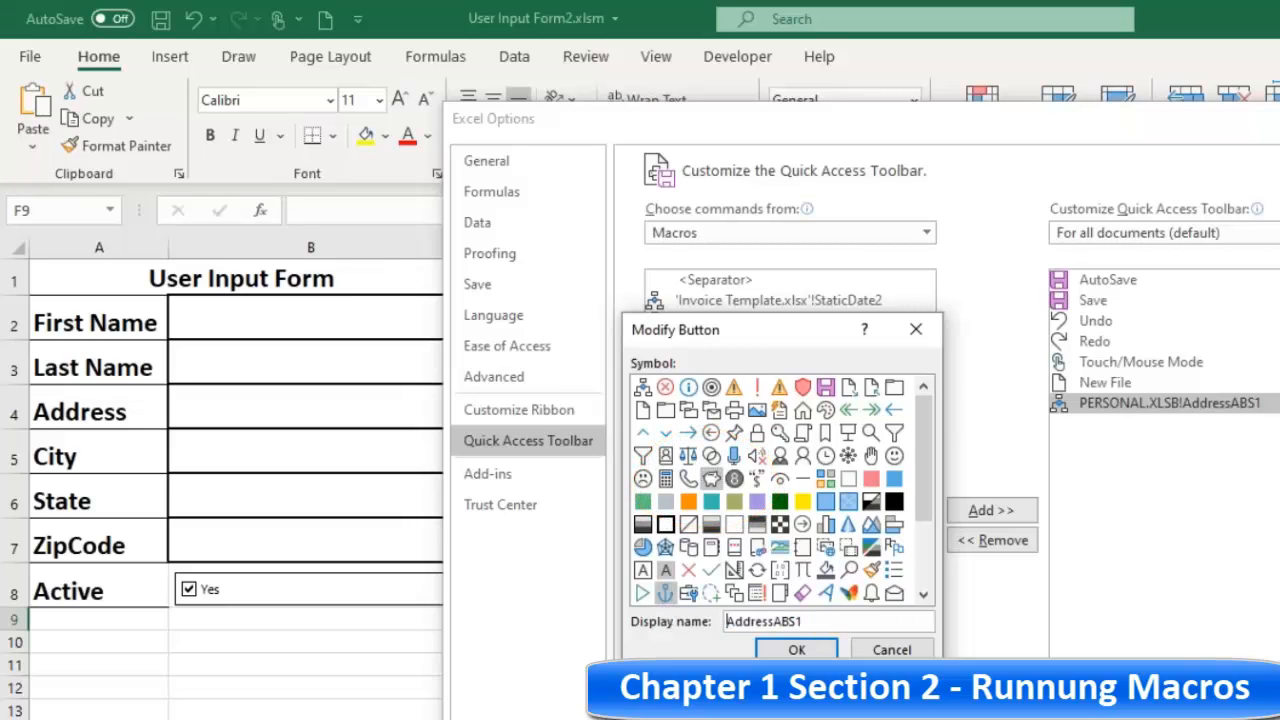
left_click(798, 650)
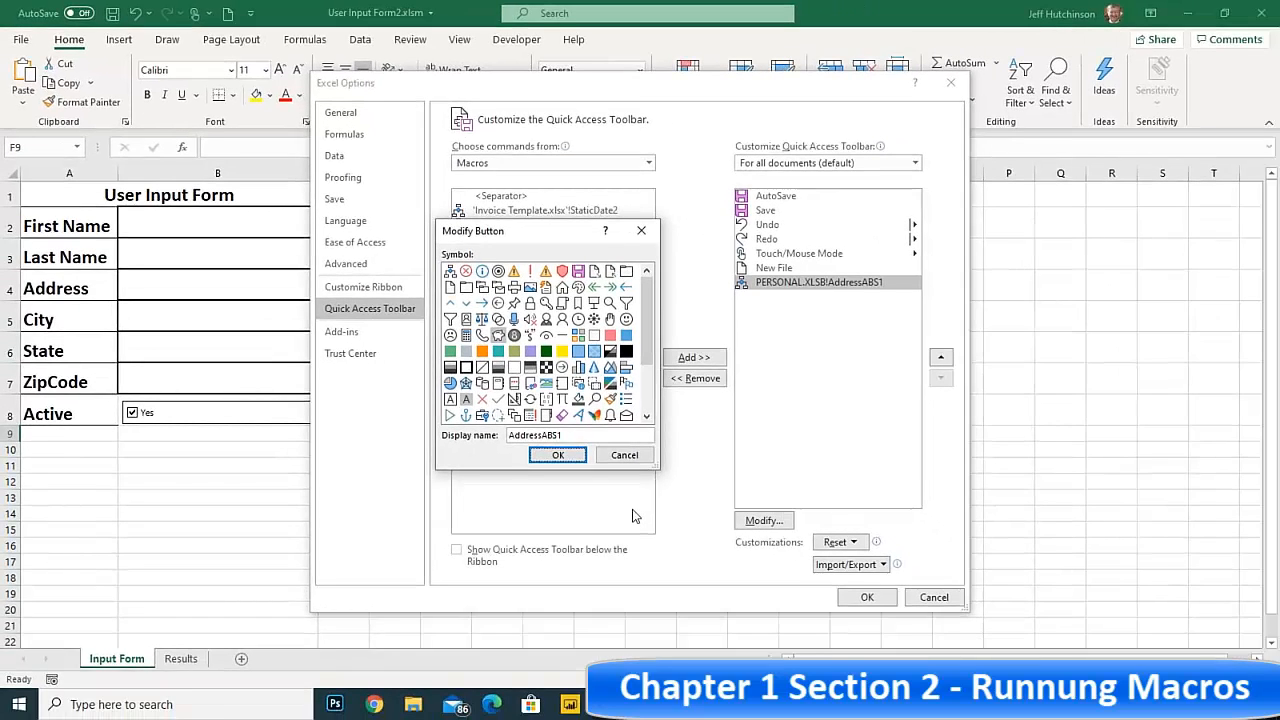
left_click(558, 455)
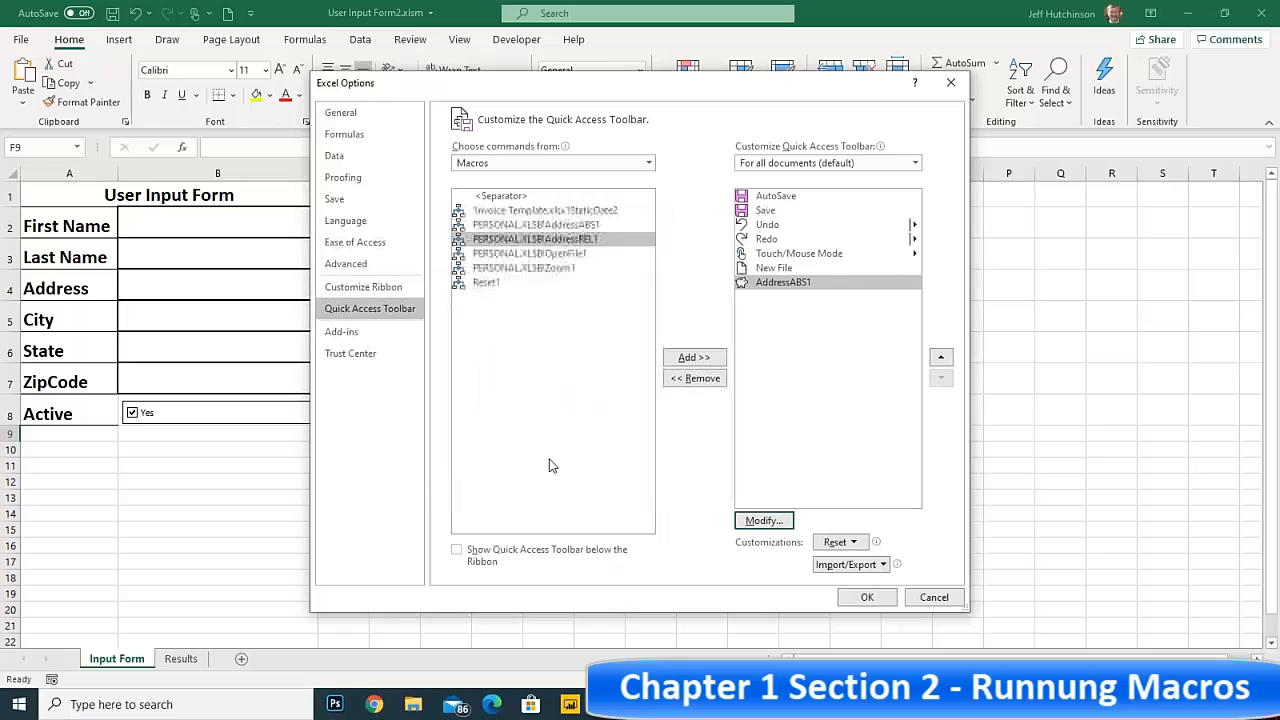
left_click(864, 603)
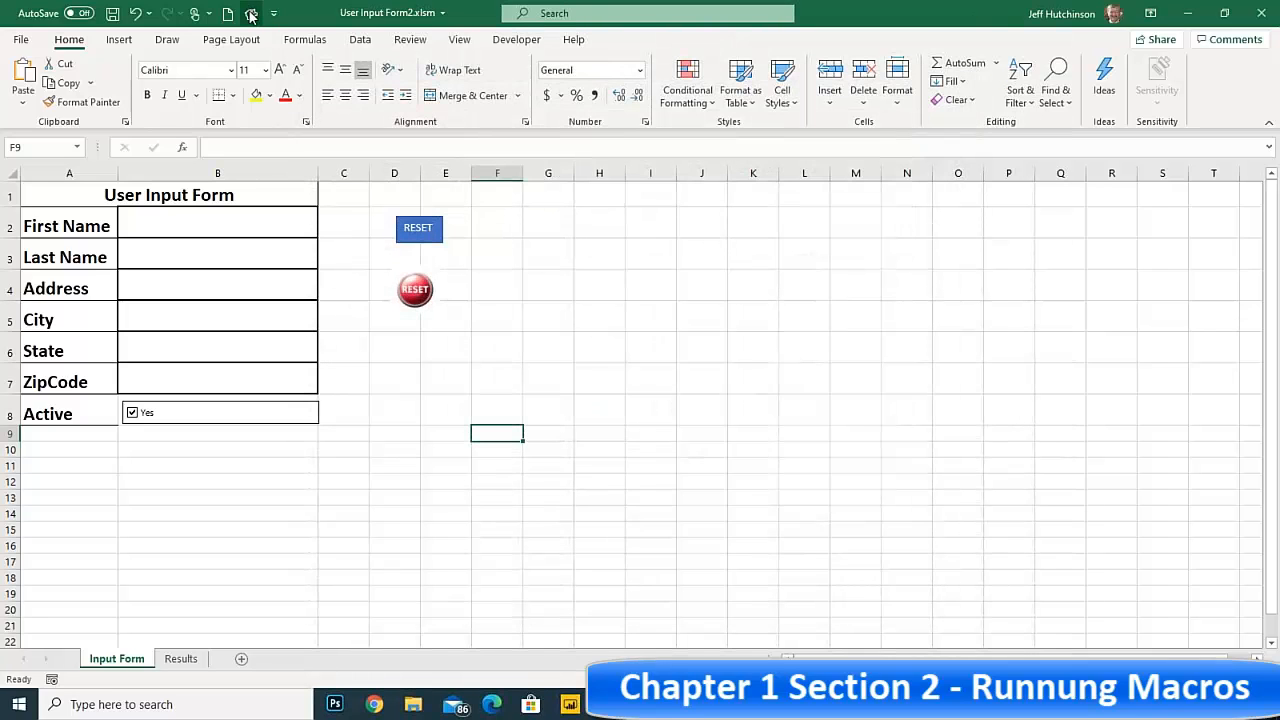
Insert a new worksheet after Input Form and run the AddressABS1 macro on it from the Quick Access Toolbar
left_click(241, 660)
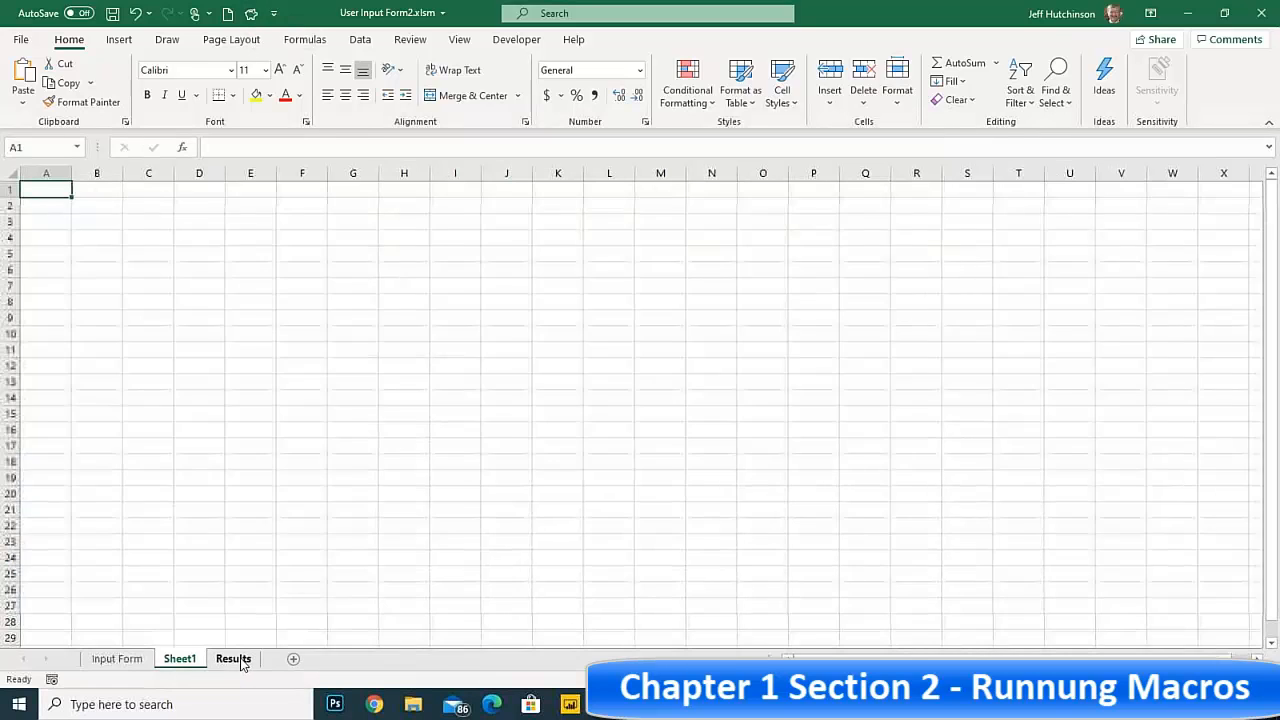
left_click(252, 18)
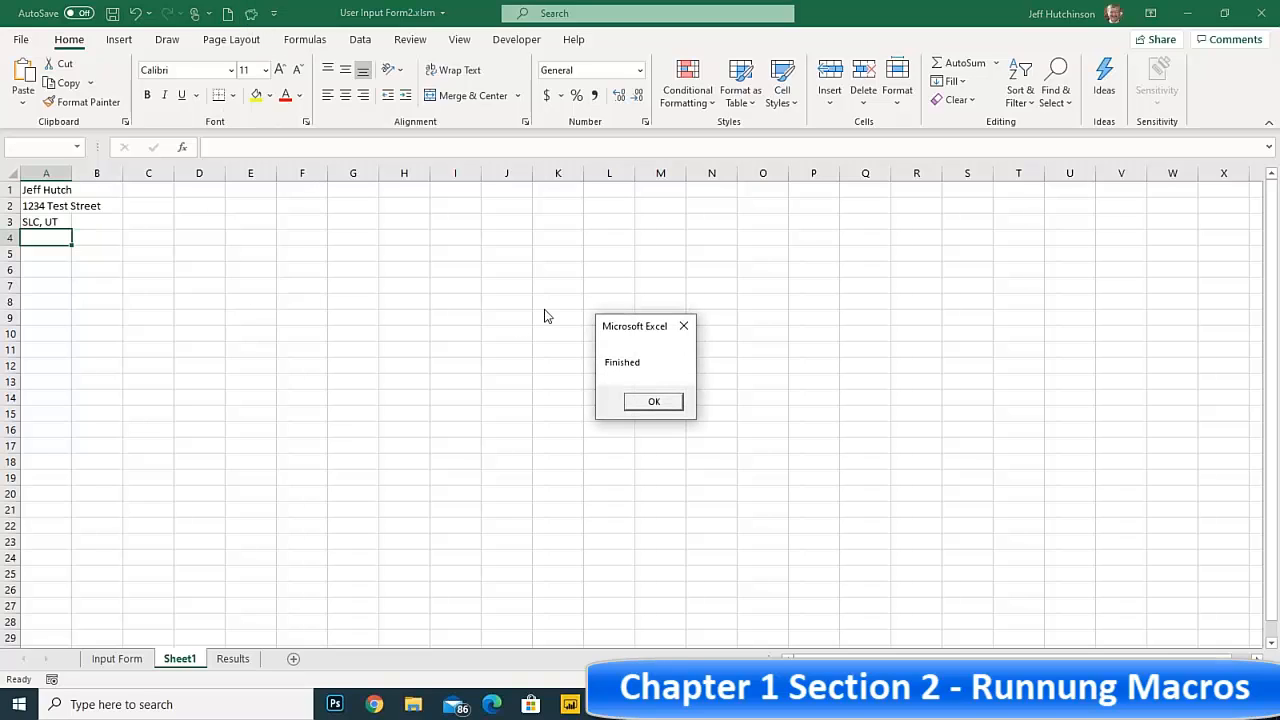
left_click(654, 401)
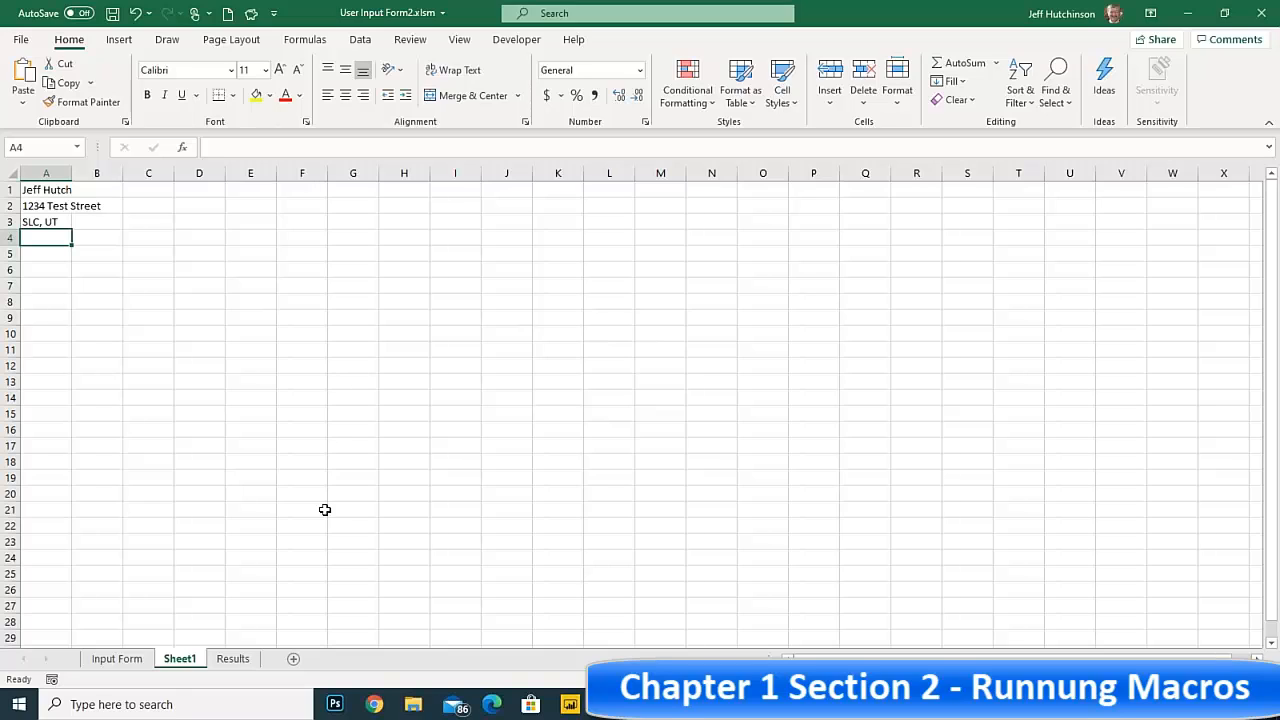
Insert another worksheet after Sheet1 and run the AddressABS1 macro there from its piggy bank button
left_click(293, 659)
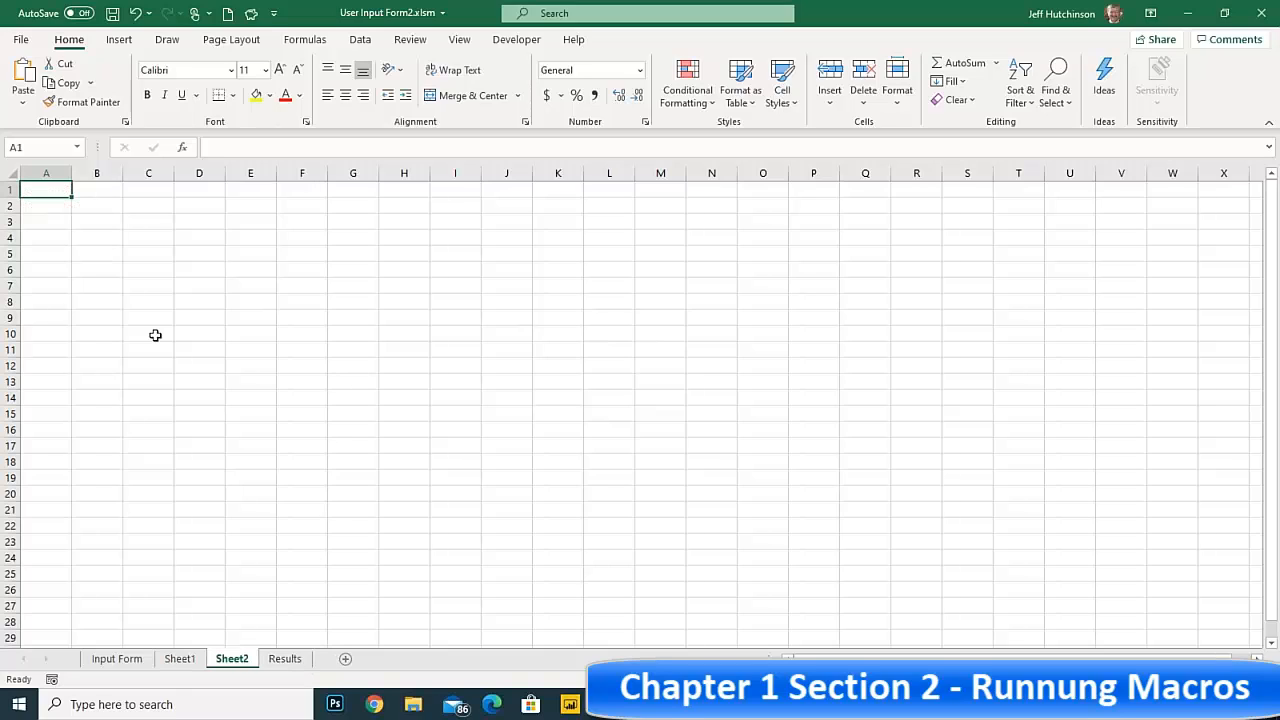
left_click(251, 18)
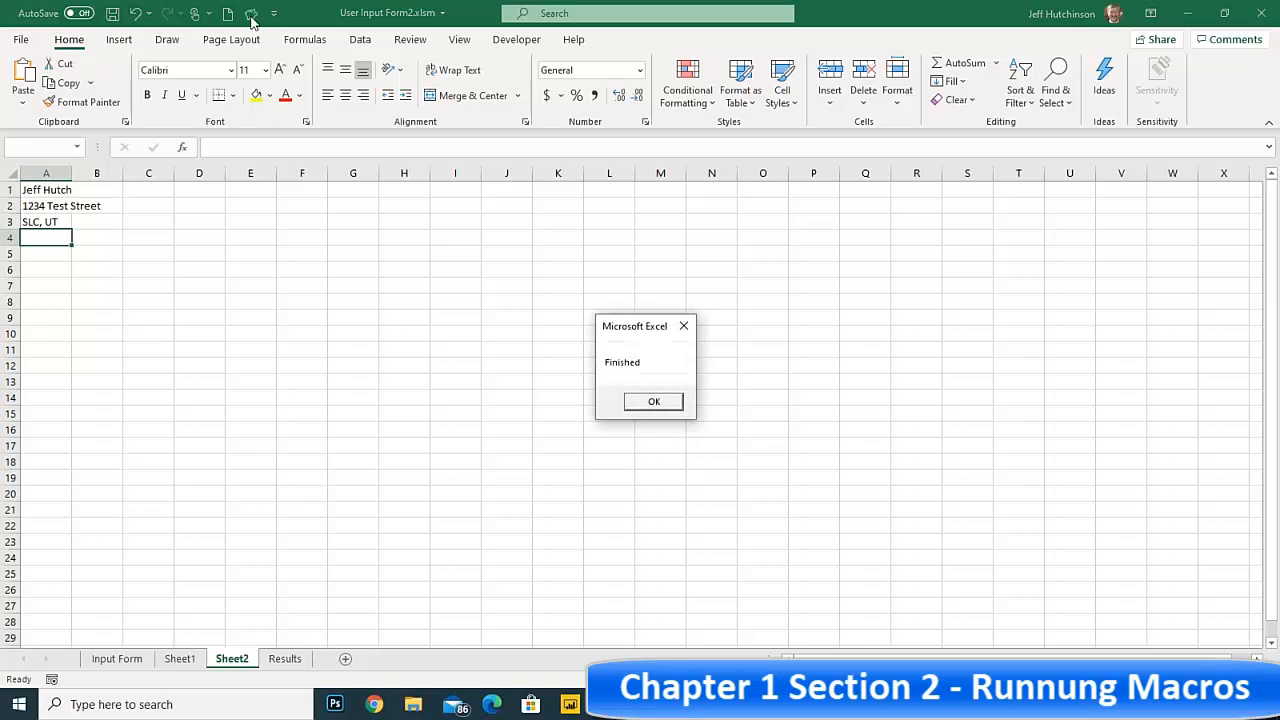
left_click(654, 403)
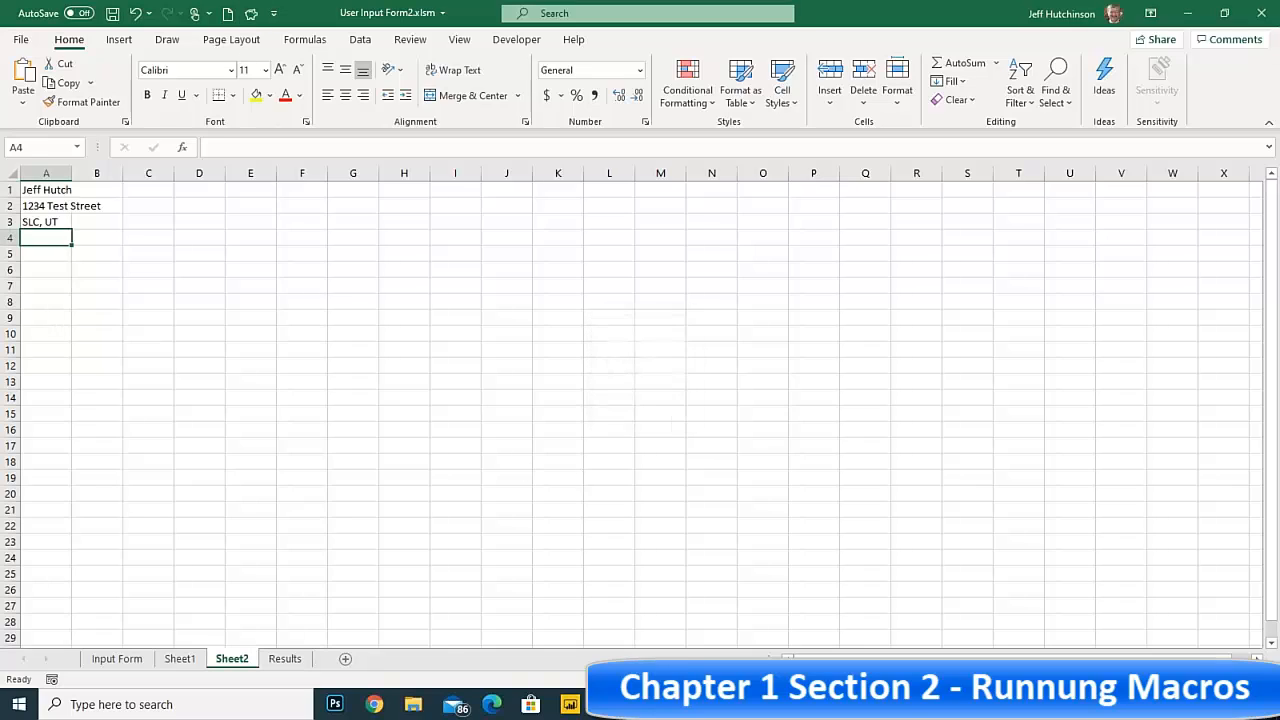
left_click(344, 456)
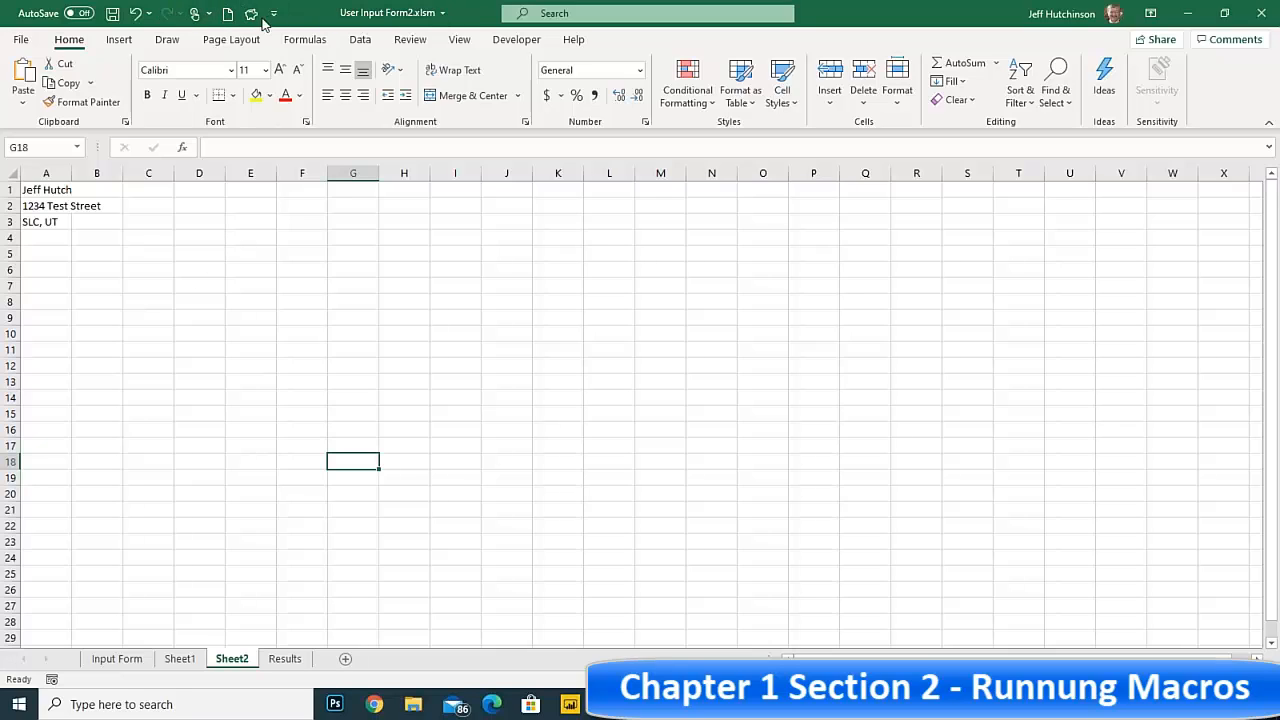
left_click(234, 273)
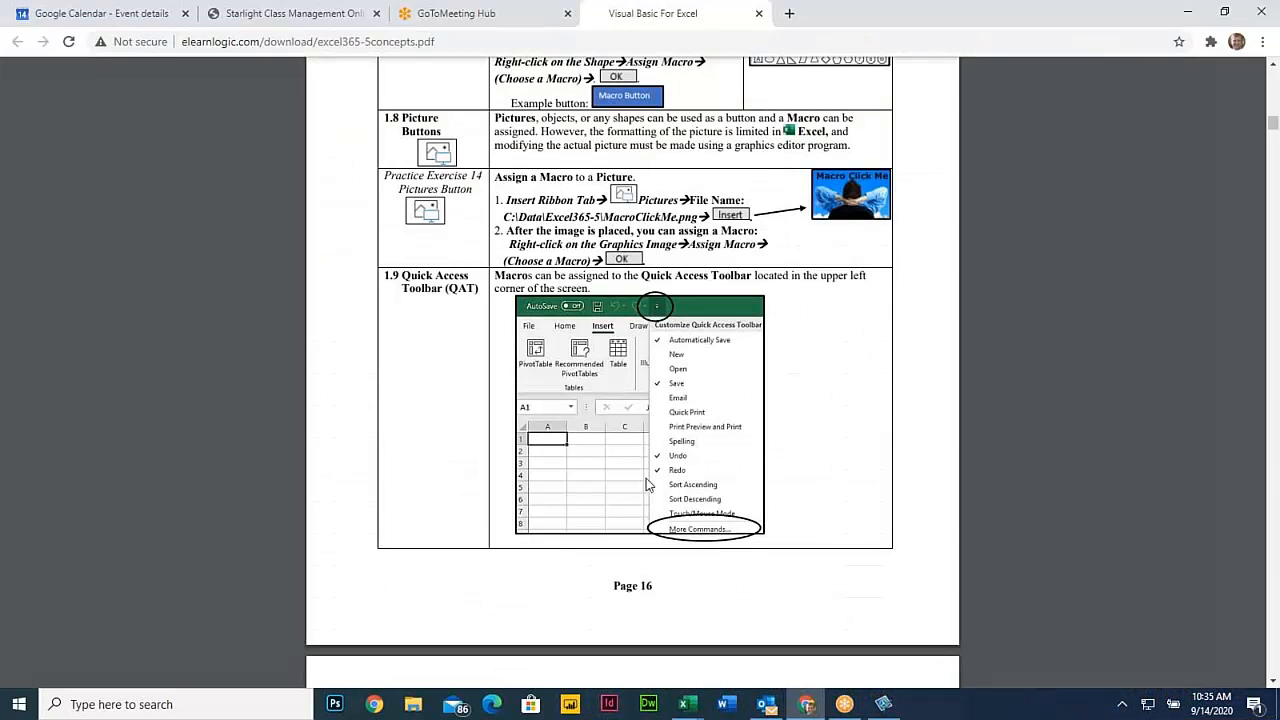
Examine section 1.10 Customized Ribbon and Practice Exercise 16 in the Visual Basic For Excel PDF in Chrome, and return to Excel
left_click(806, 706)
scroll(622, 419, "down", 3)
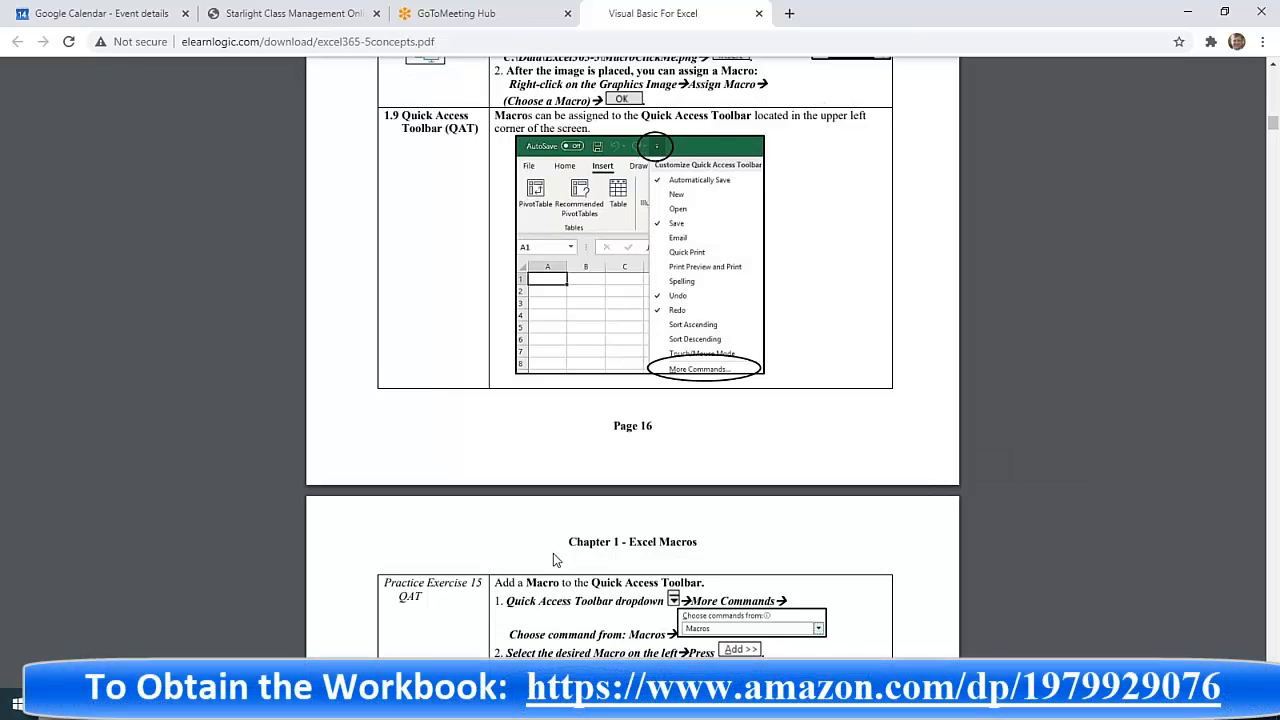
scroll(556, 560, "down", 10)
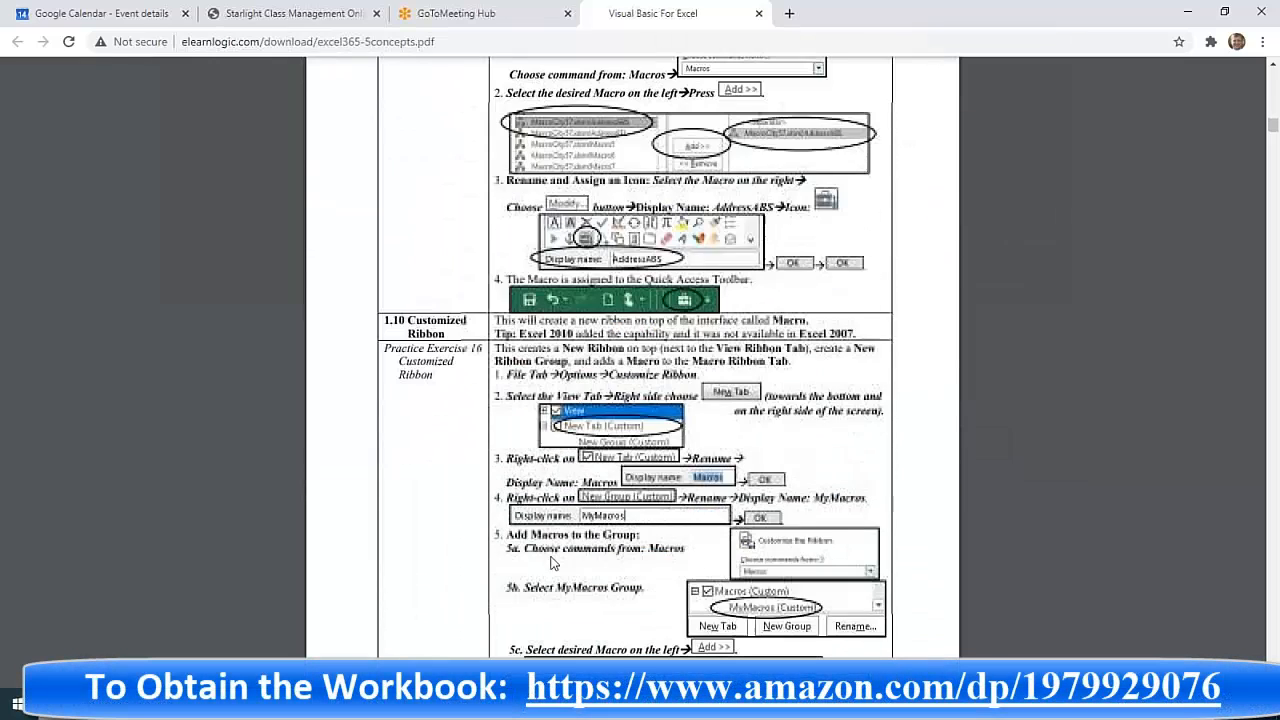
left_click_drag(392, 320, 432, 375)
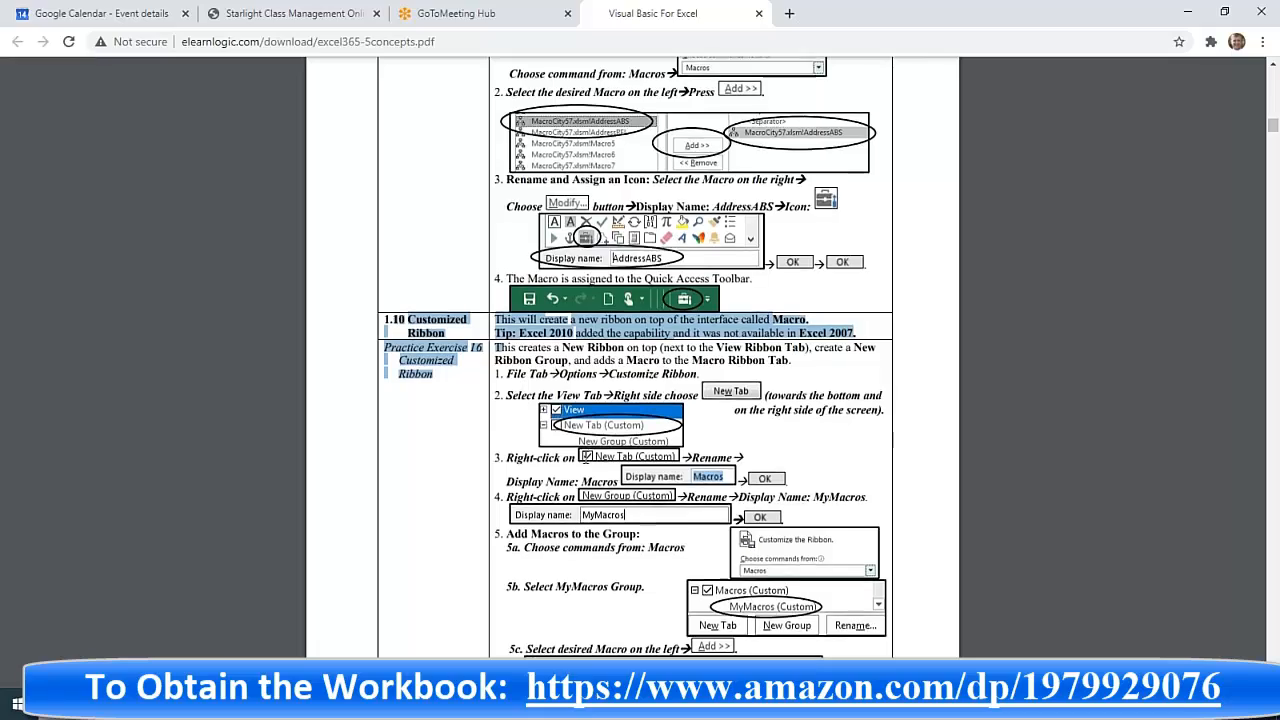
scroll(558, 440, "down", 8)
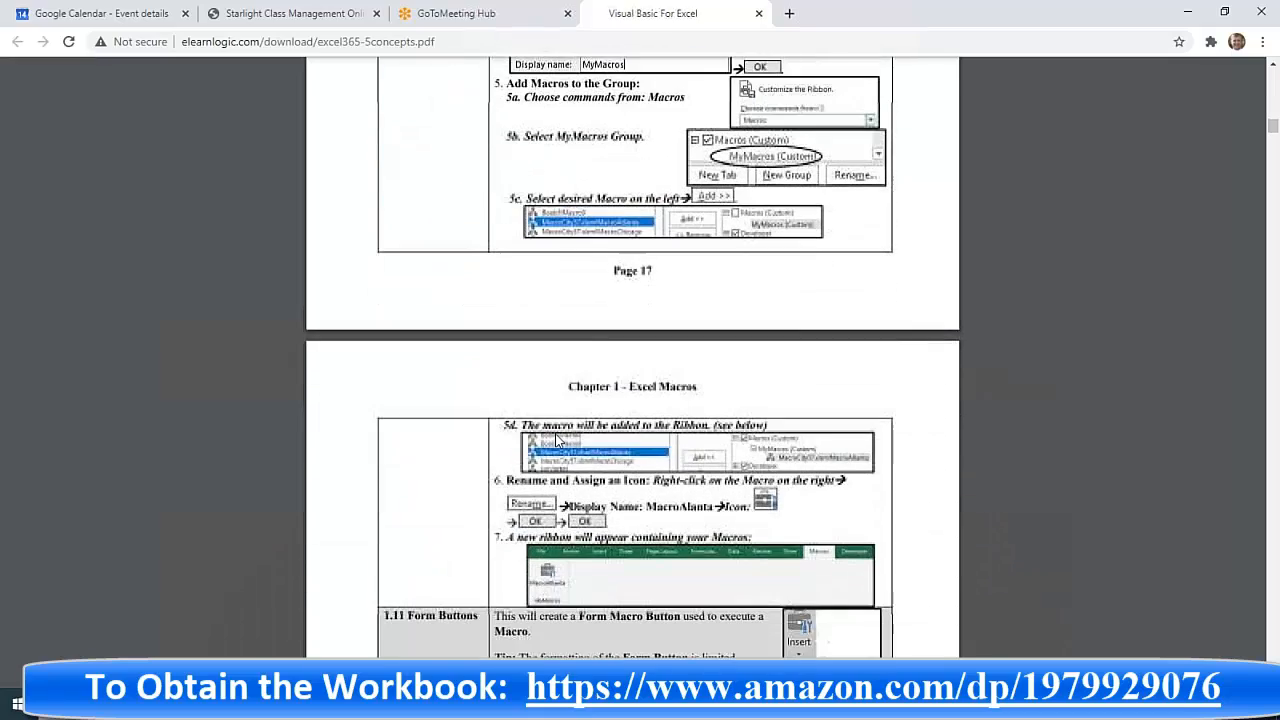
scroll(558, 440, "up", 3)
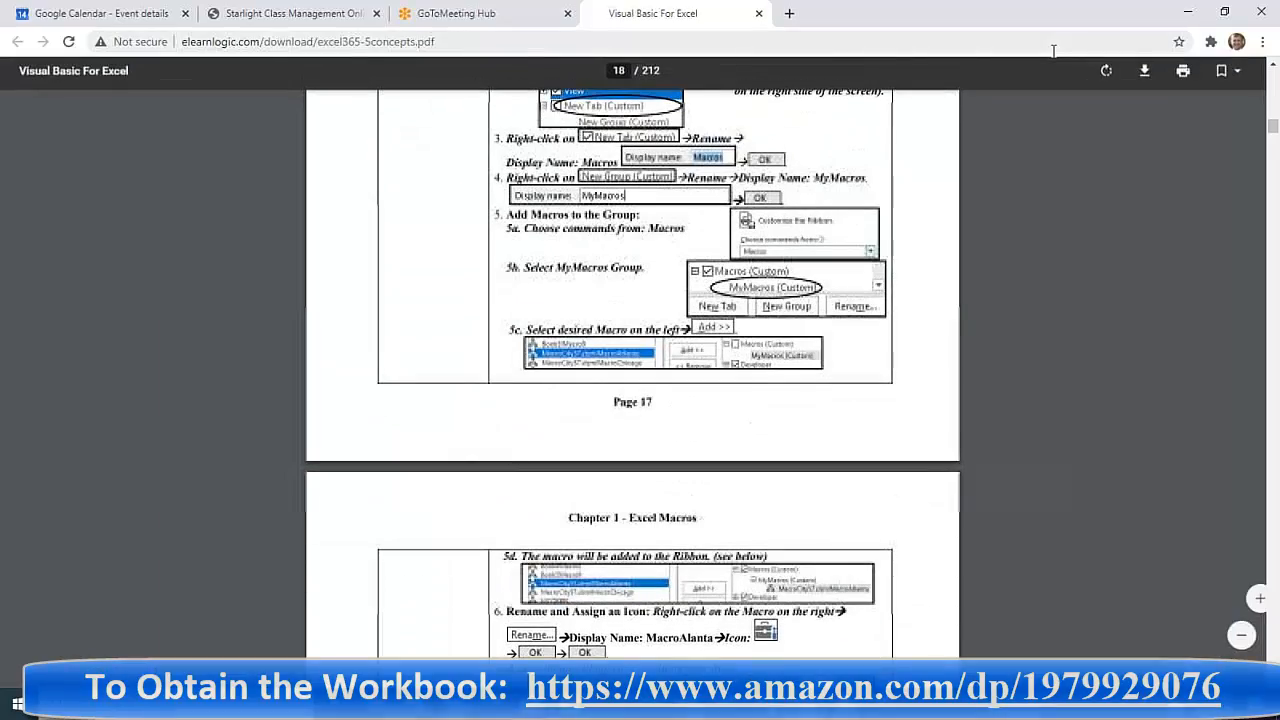
left_click(1188, 13)
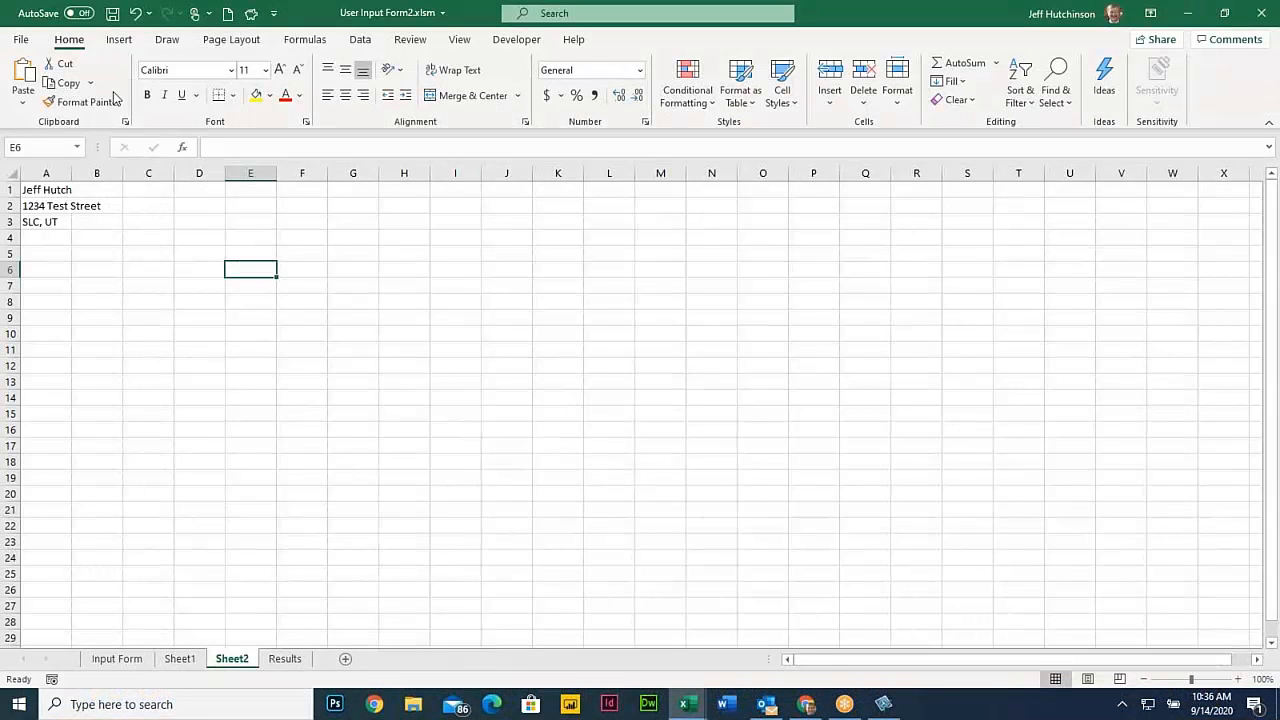
Customize the ribbon in the Excel options by adding a new custom tab directly after the View tab
left_click(21, 41)
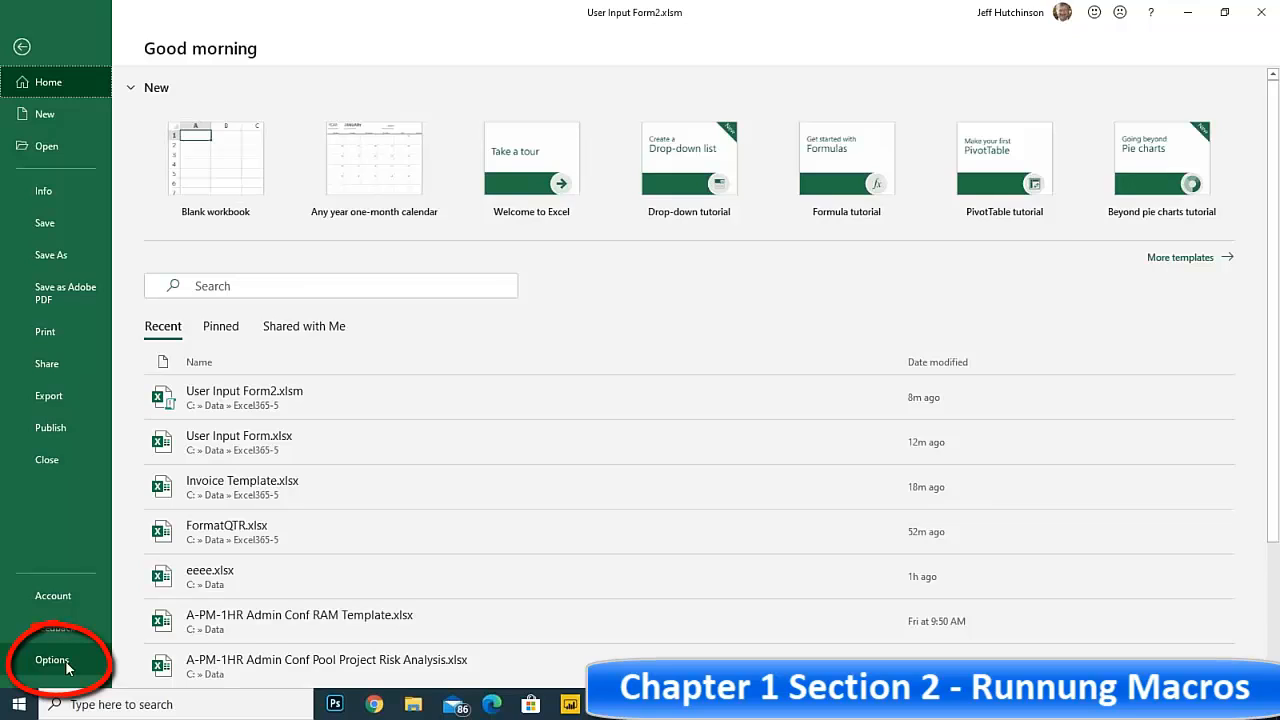
left_click(55, 660)
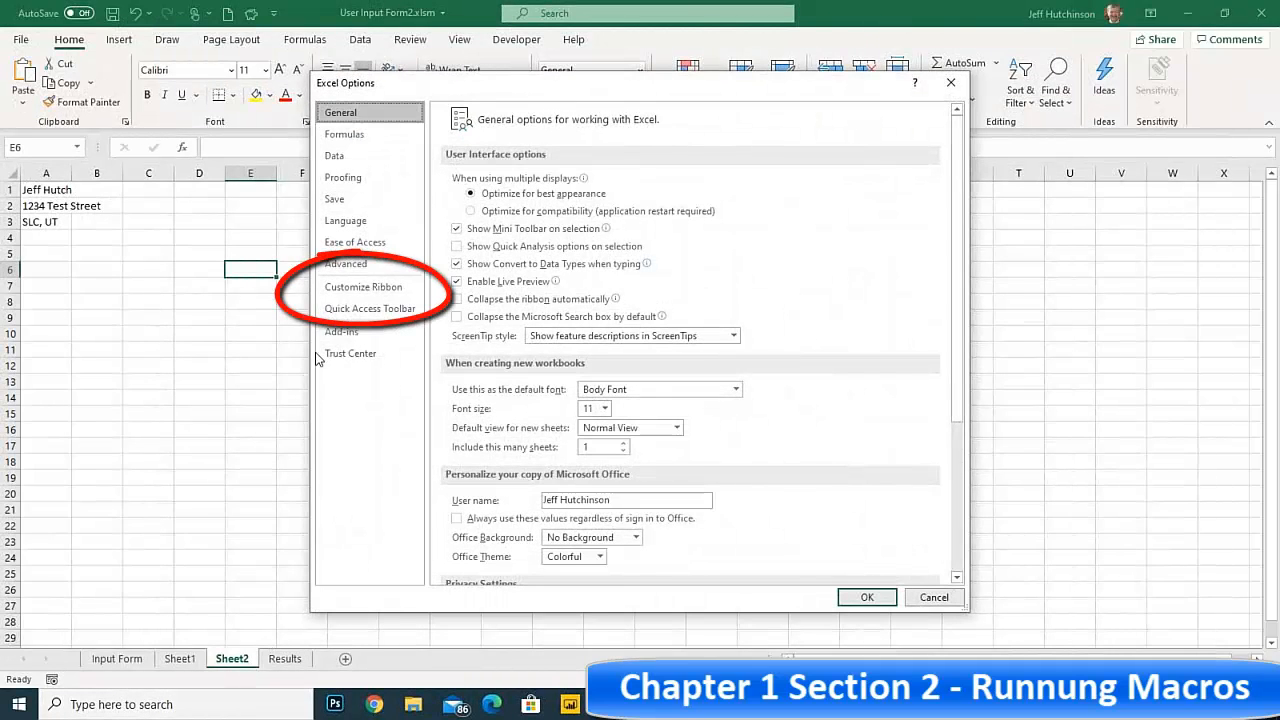
left_click(365, 287)
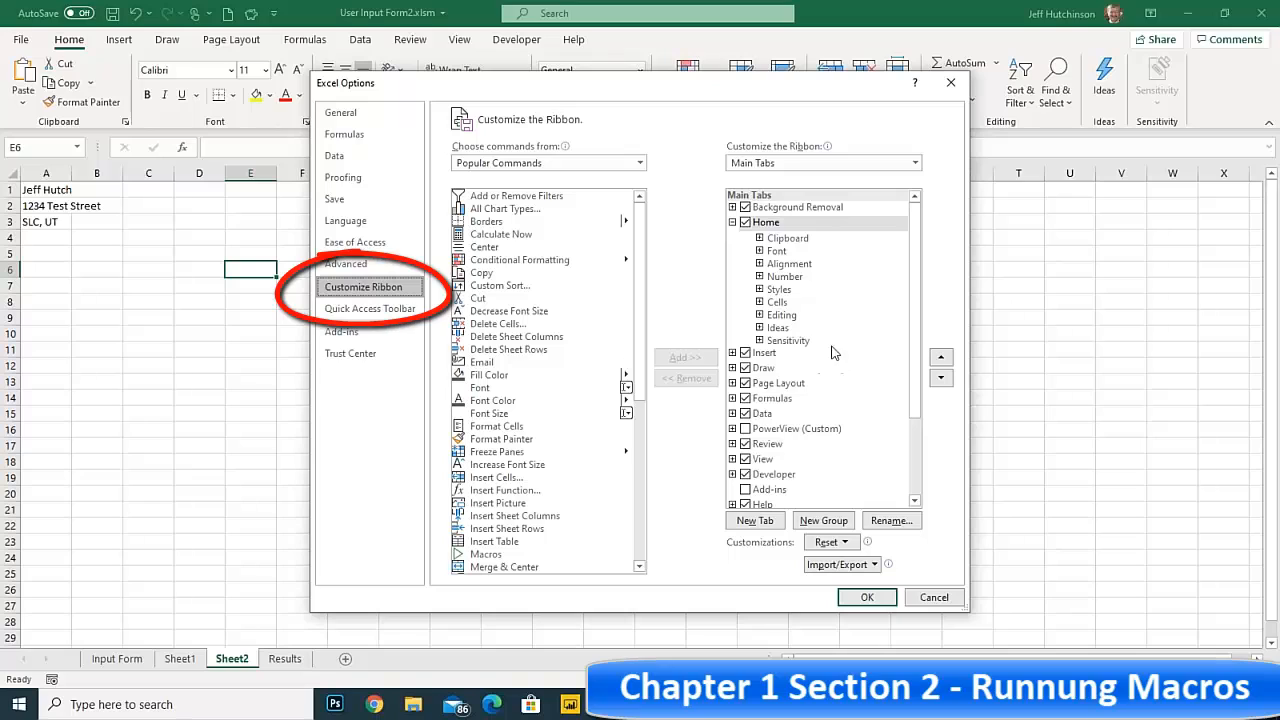
left_click(732, 222)
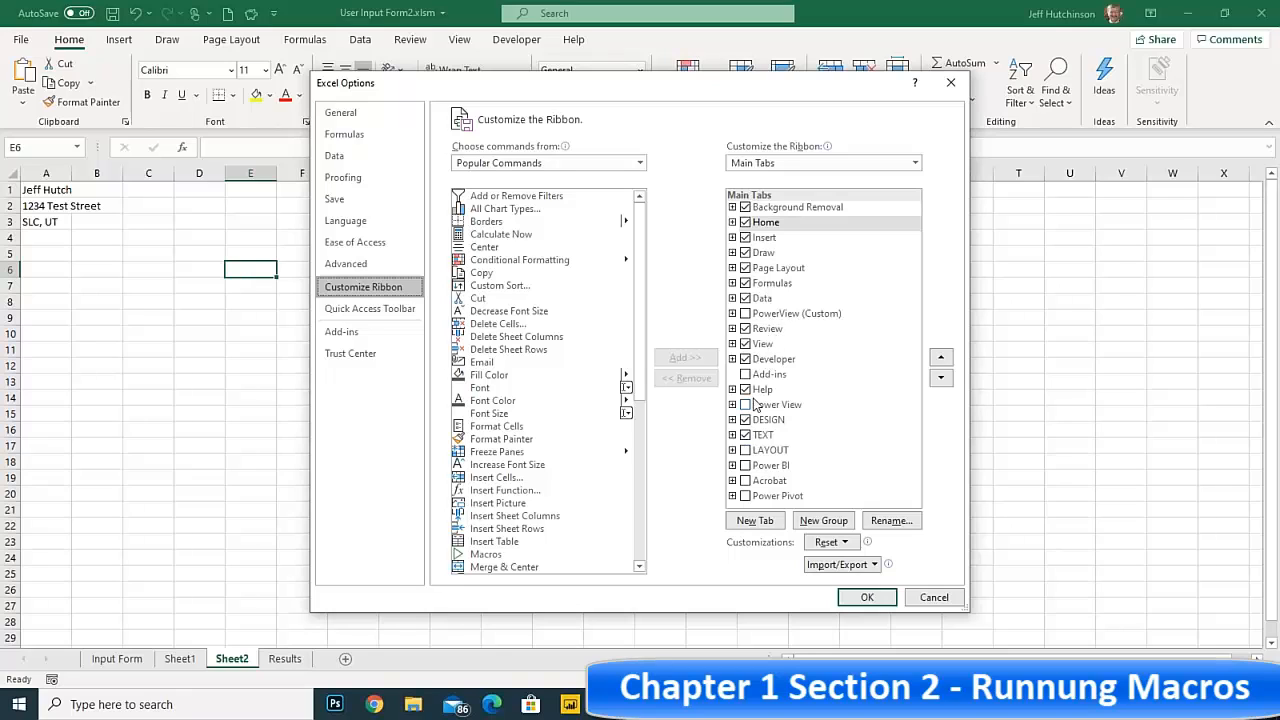
left_click(765, 346)
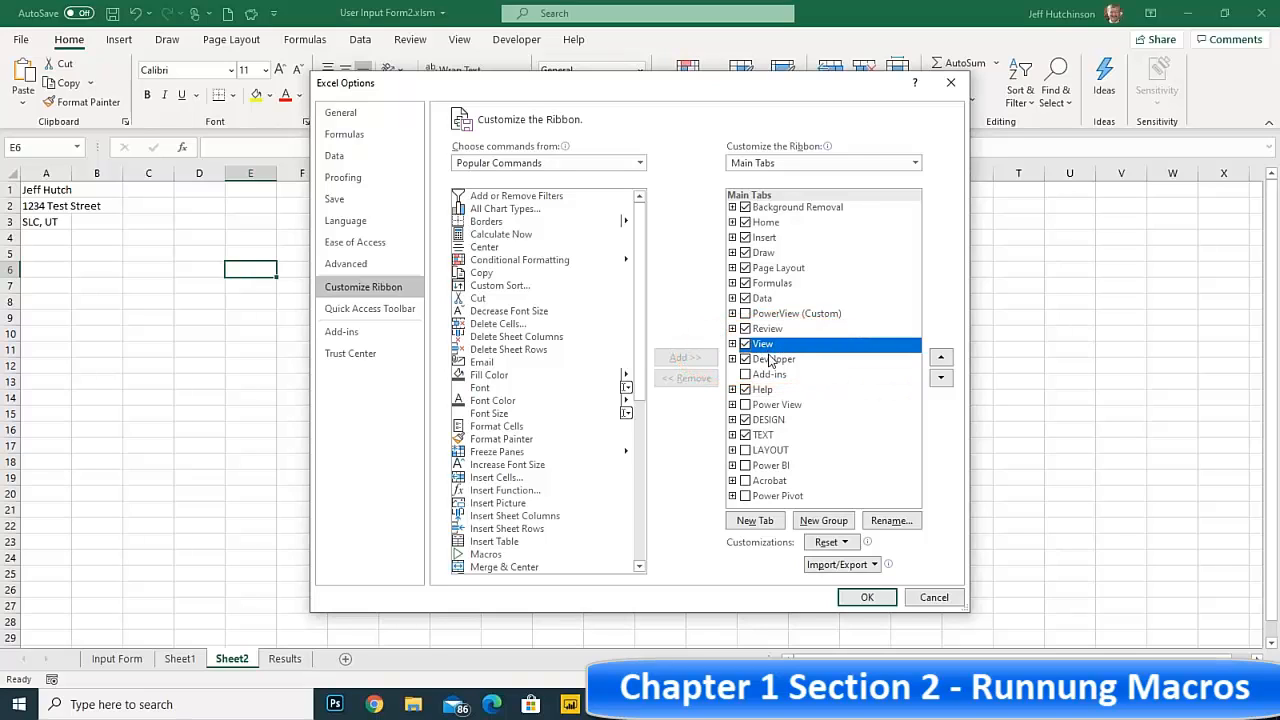
left_click(754, 522)
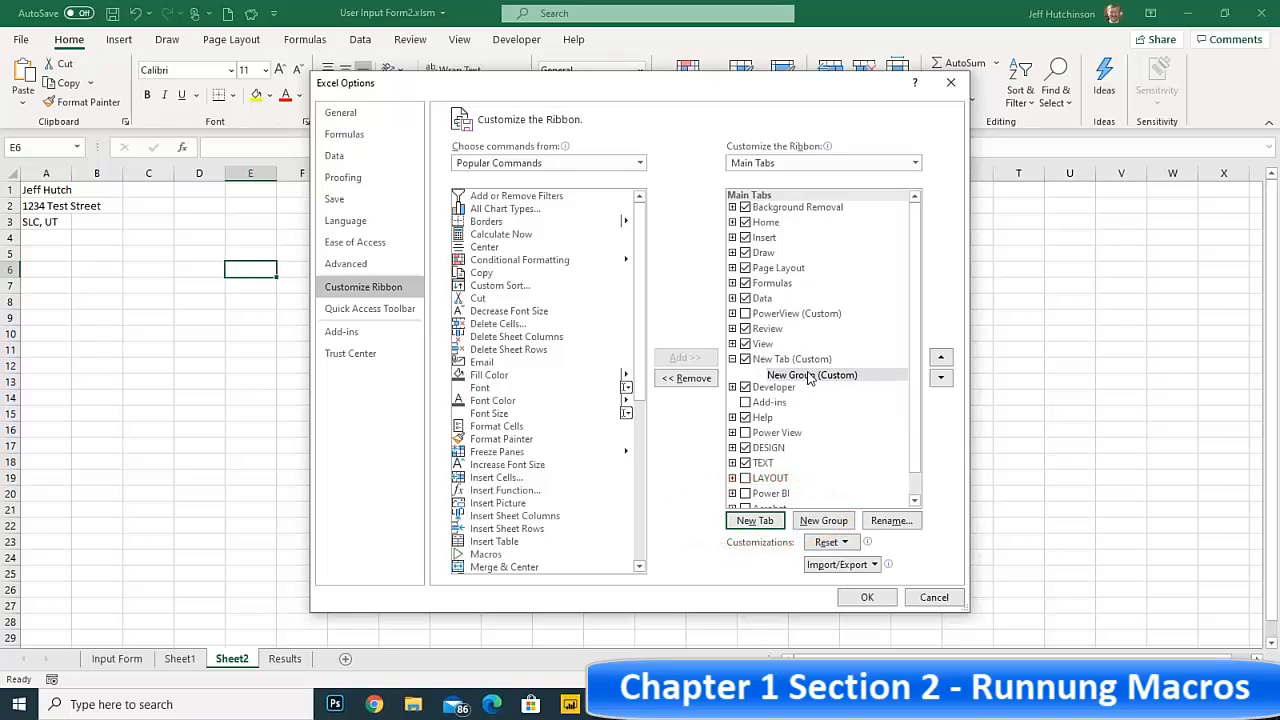
Add a second custom group to the new ribbon tab below its first group
left_click(774, 360)
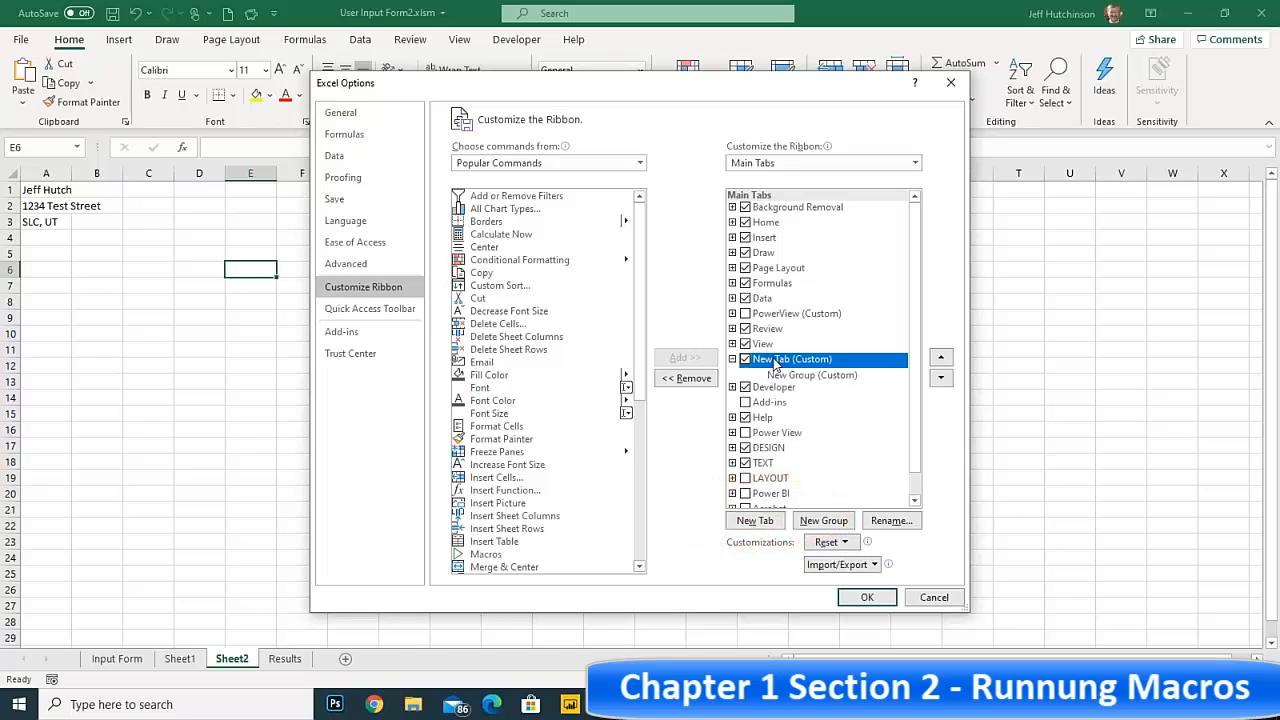
left_click(780, 375)
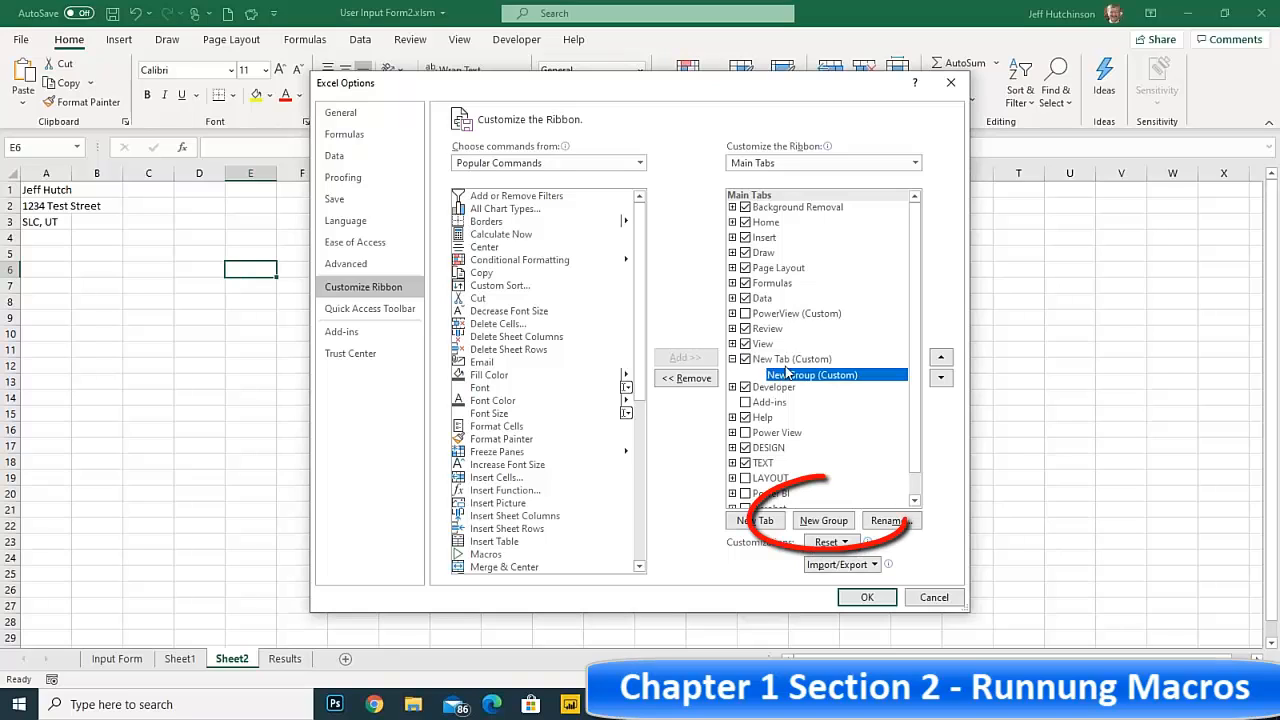
left_click(826, 521)
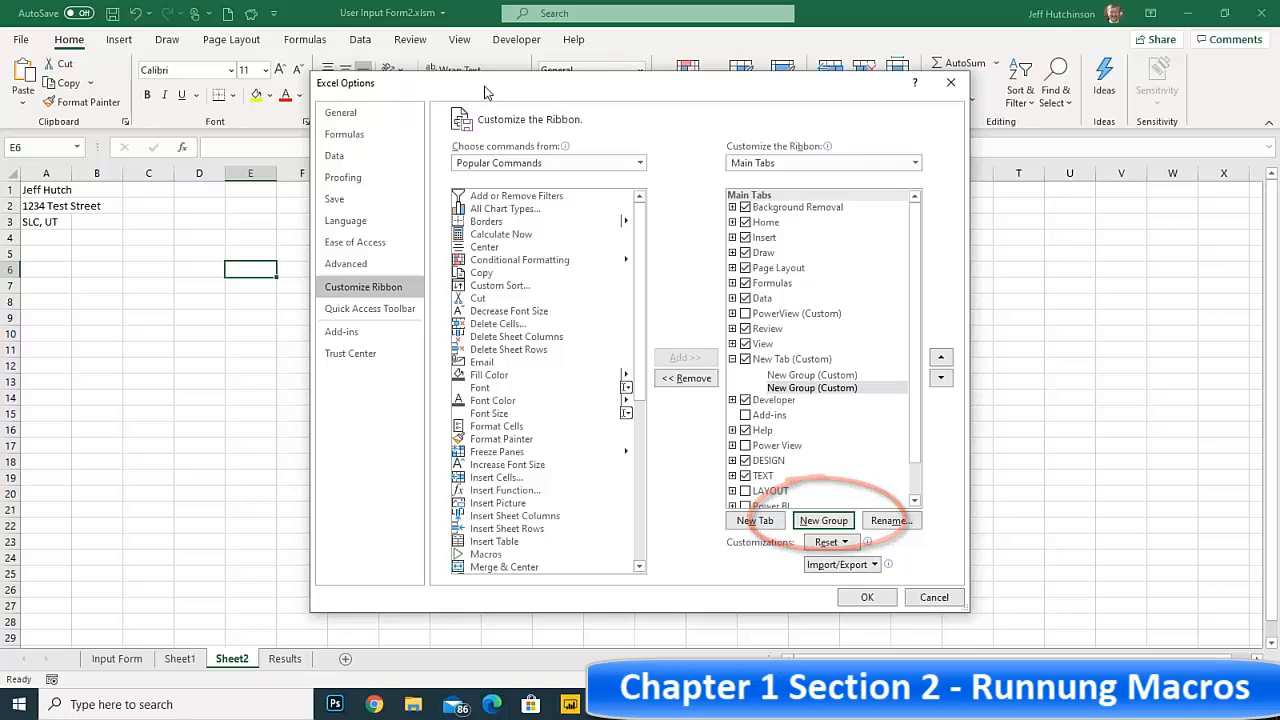
left_click_drag(476, 95, 465, 236)
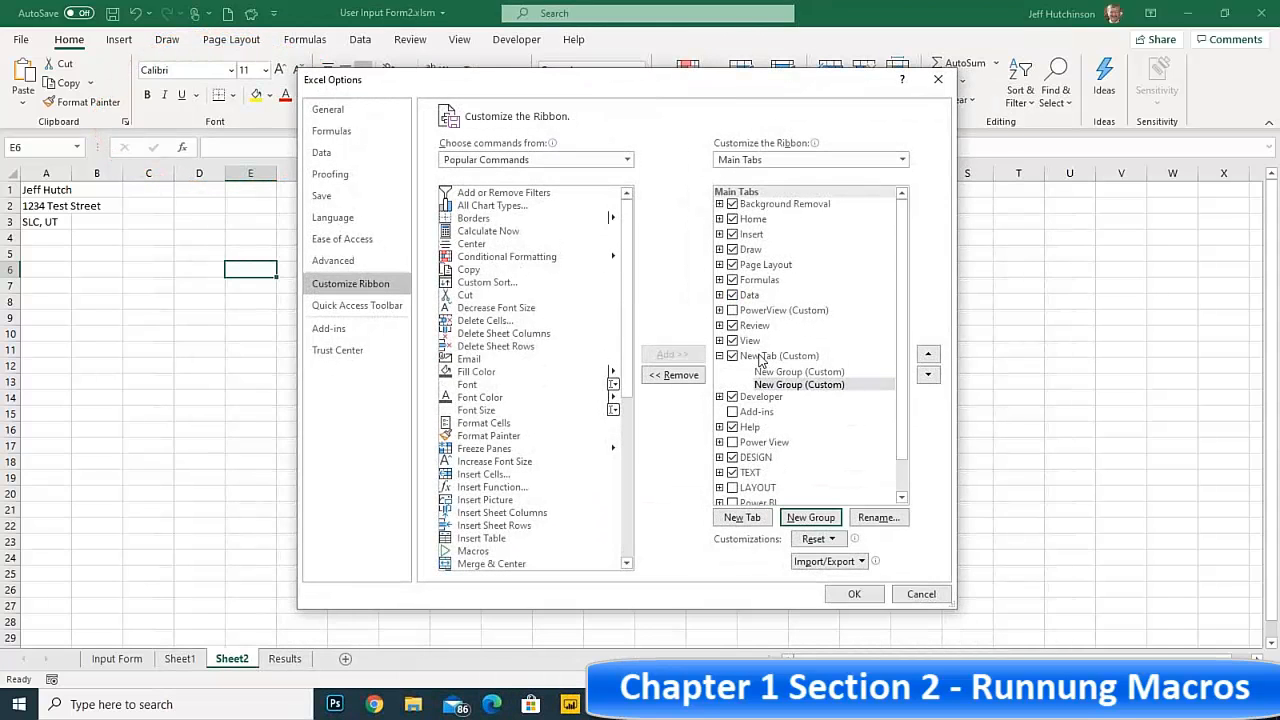
Rename the new custom ribbon tab as Macros
left_click(759, 358)
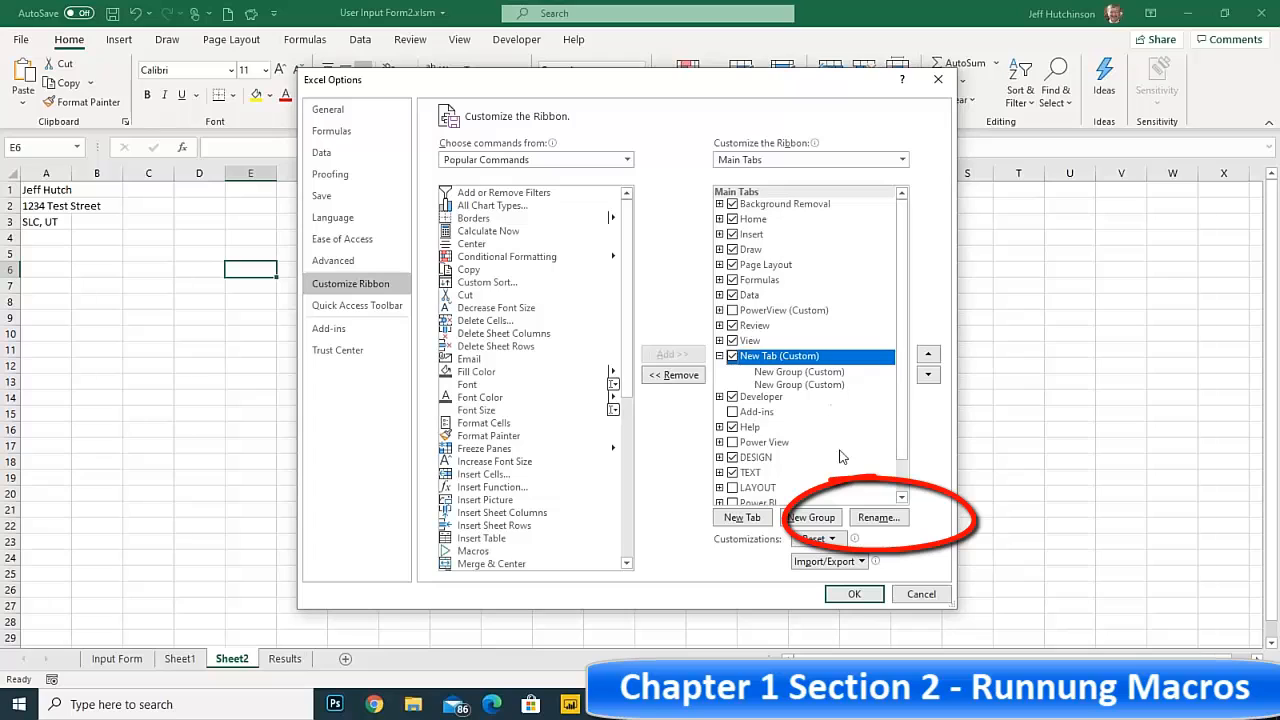
left_click(877, 520)
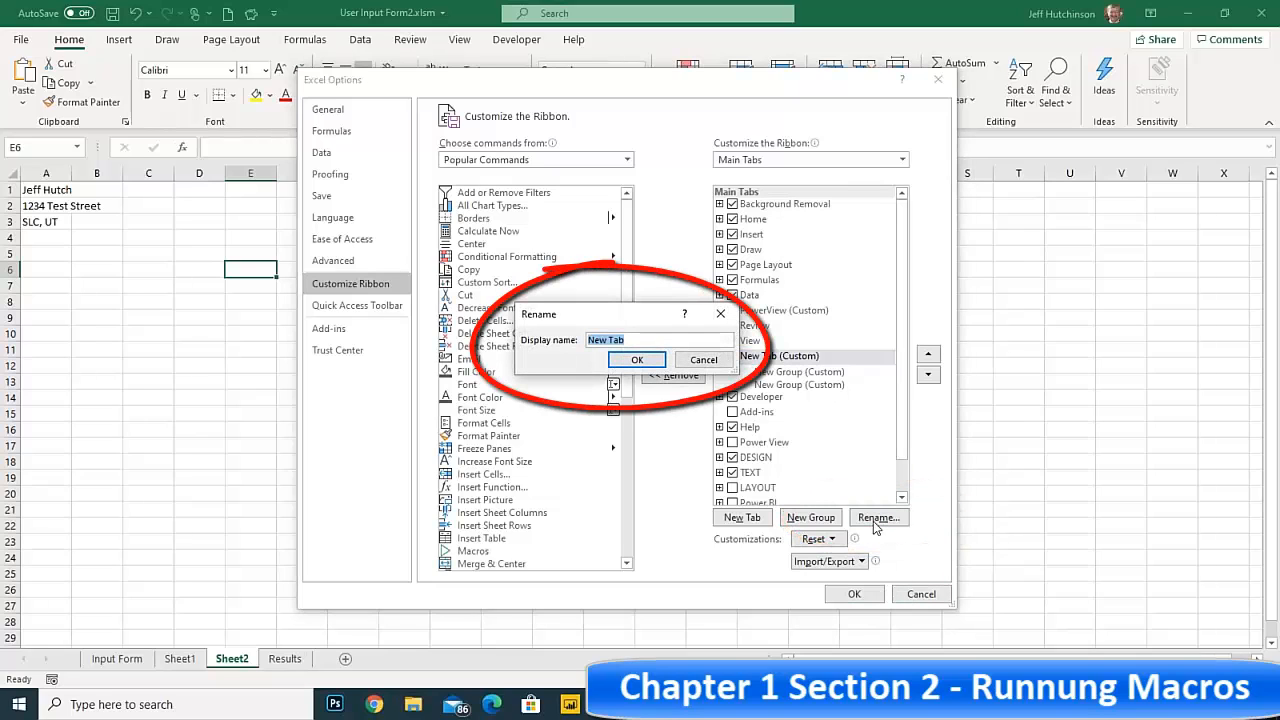
type("Macros")
key("Return")
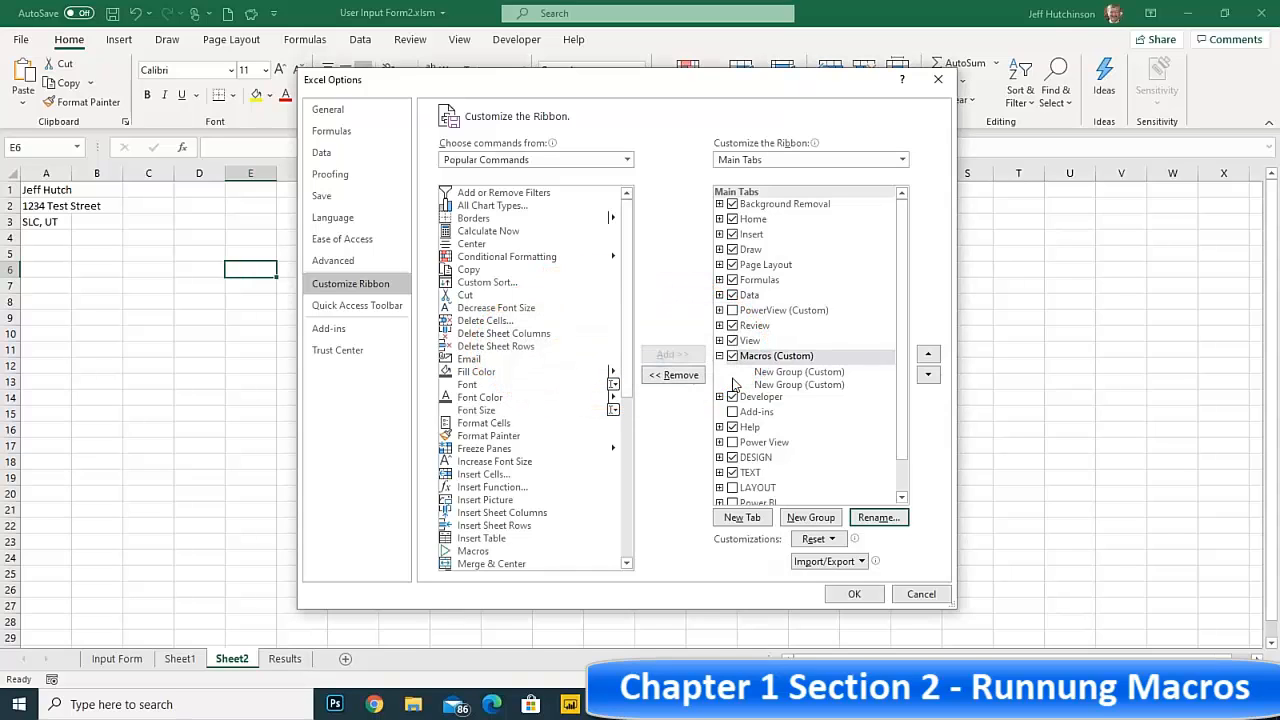
Rename the first custom group of the Macros tab as Accounting Macros
left_click(775, 372)
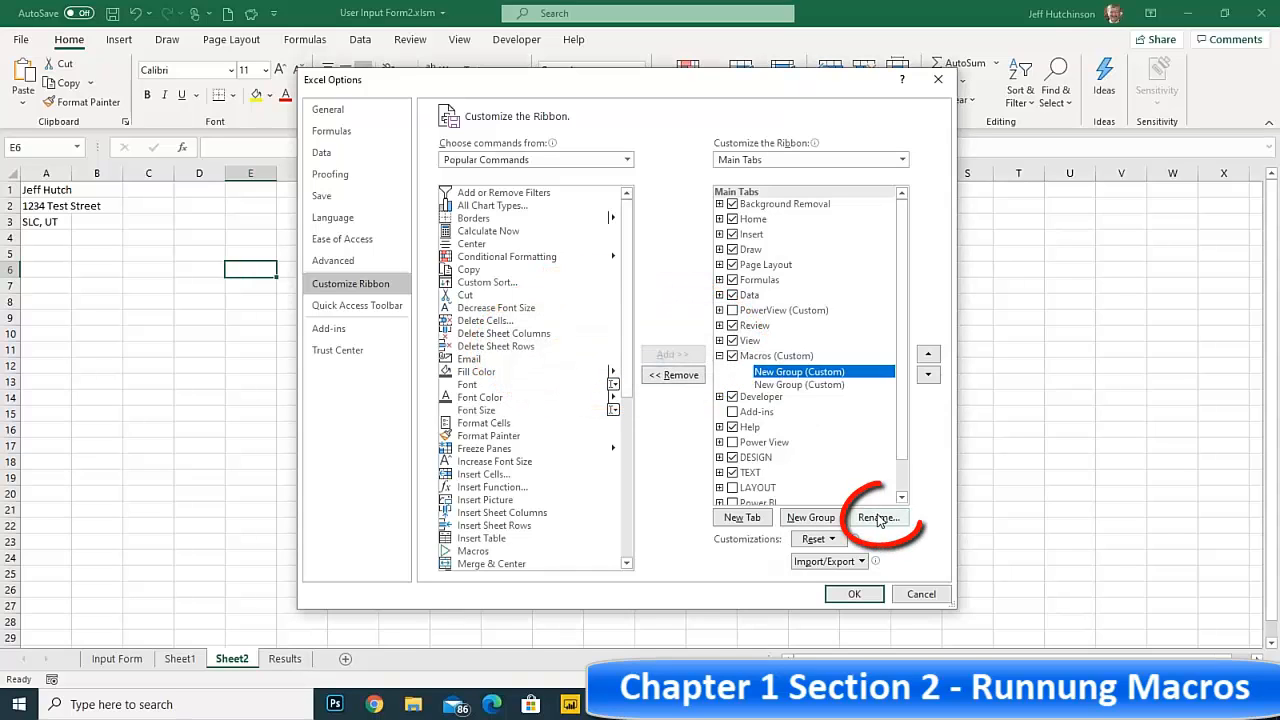
left_click(876, 518)
type("A")
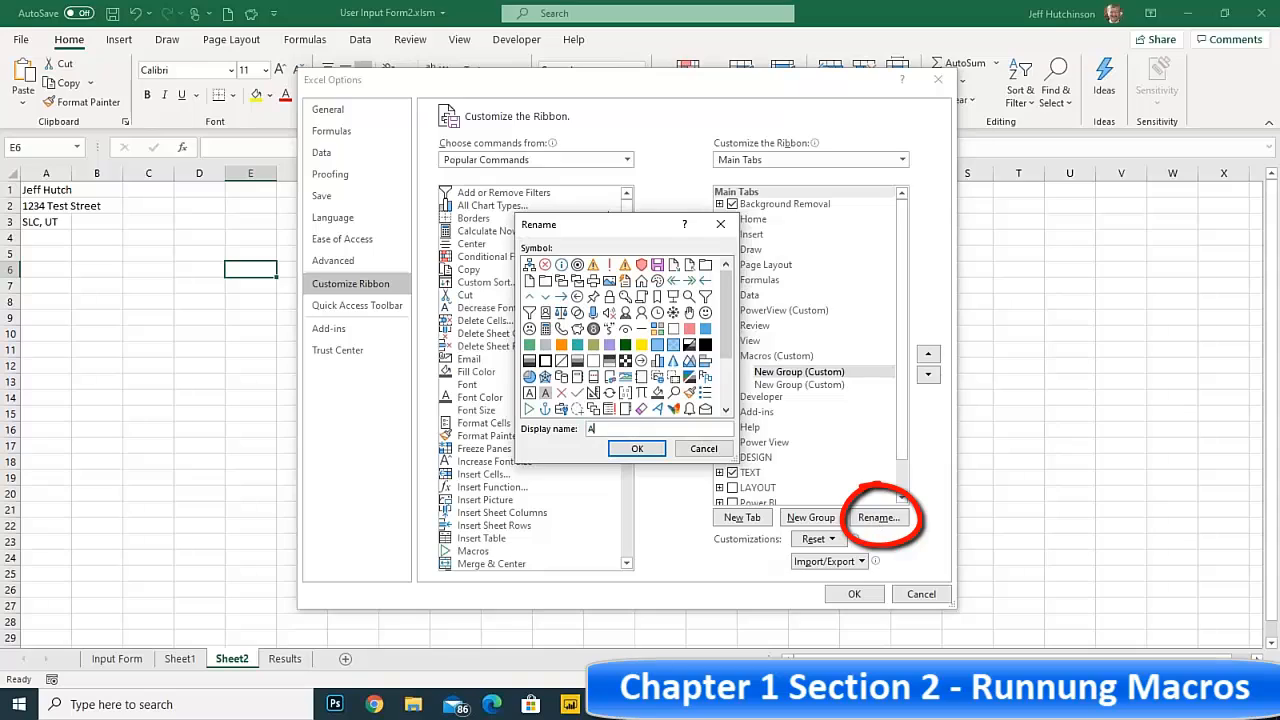
type("ccounting Macros")
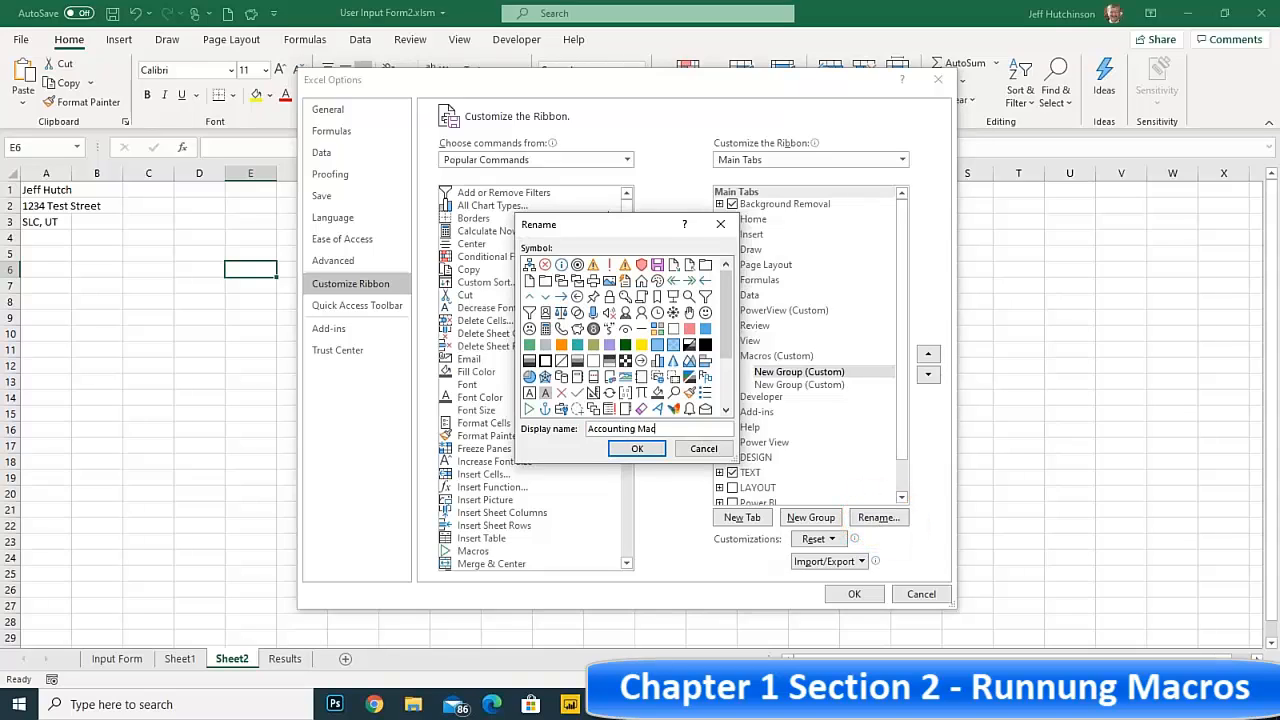
left_click(636, 448)
Rename the second custom group of the Macros tab as HR Macros
left_click(785, 386)
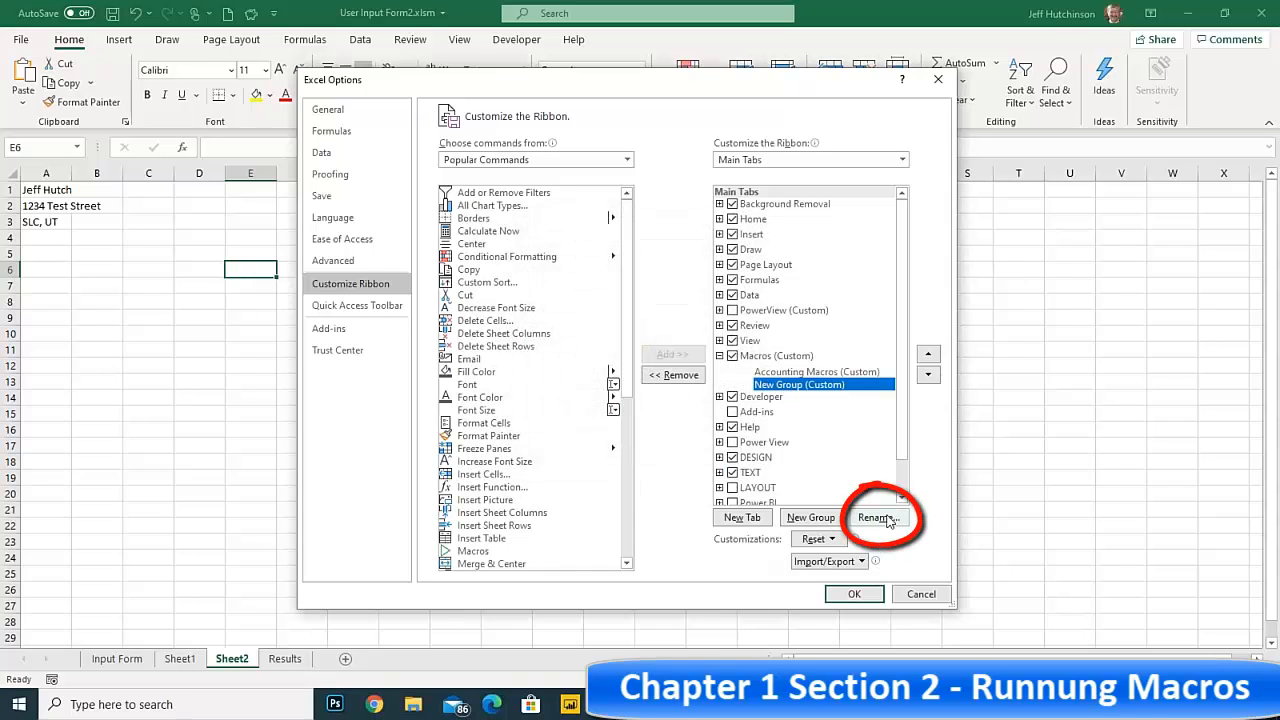
left_click(878, 517)
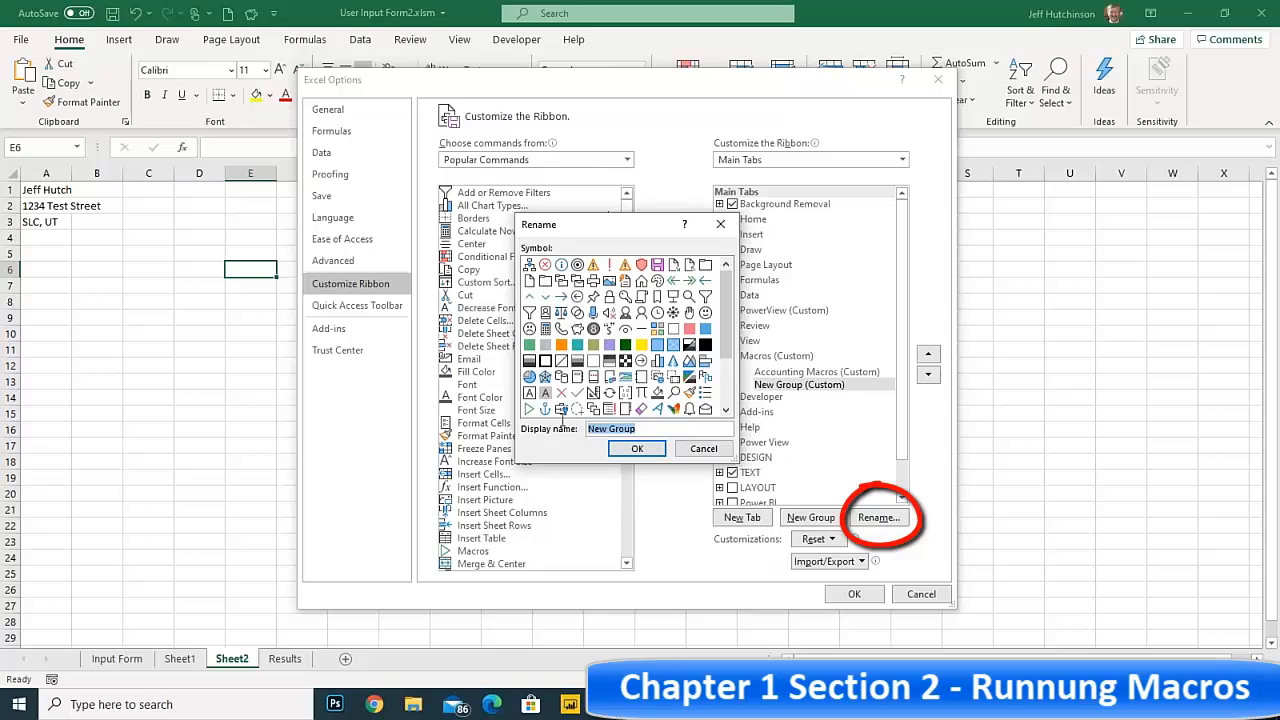
type("HR")
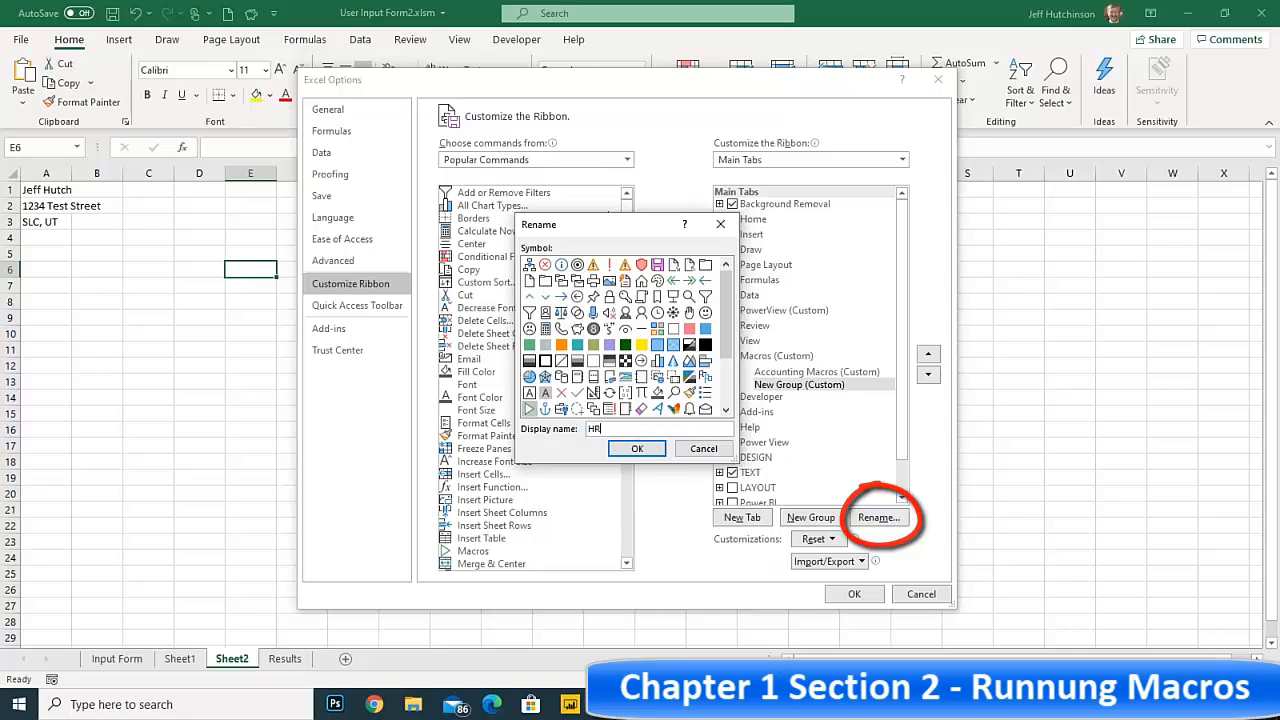
type(" Macros")
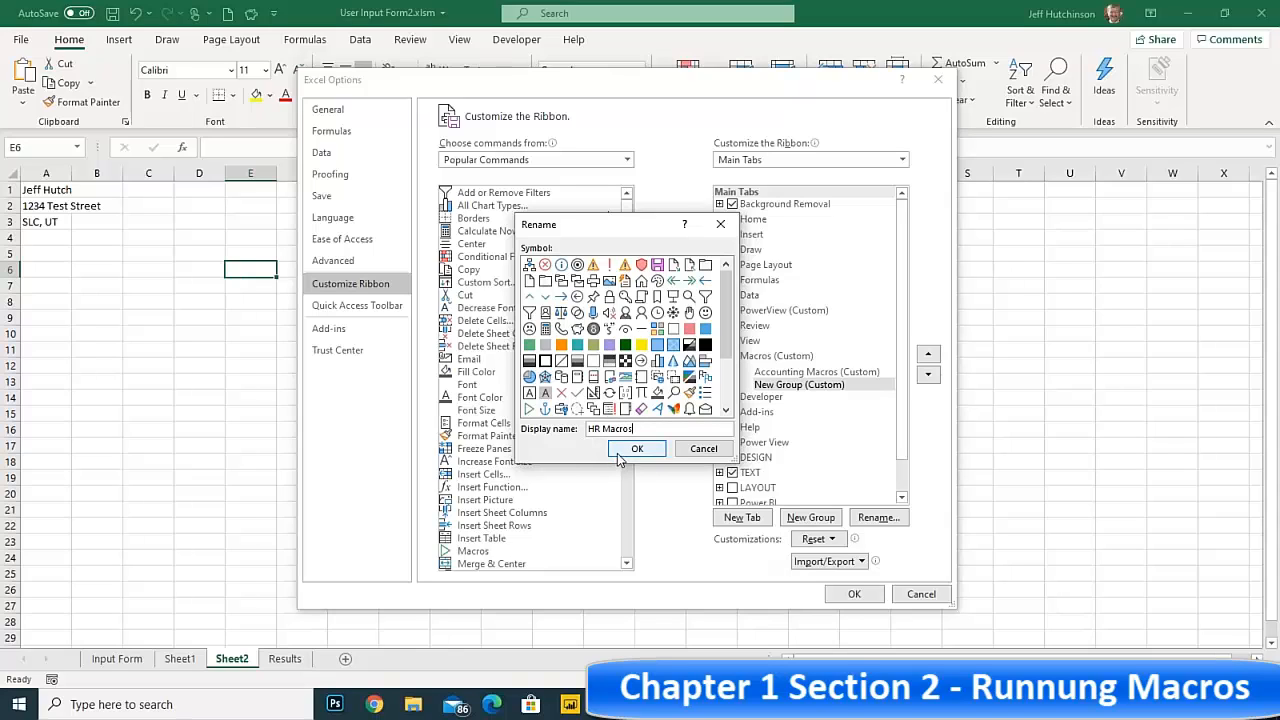
left_click(624, 449)
Add the PERSONAL.XLSB macros AddressABS1 and AddressREL1 to the Accounting Macros group and OpenFile1 to the HR Macros group
left_click(788, 384)
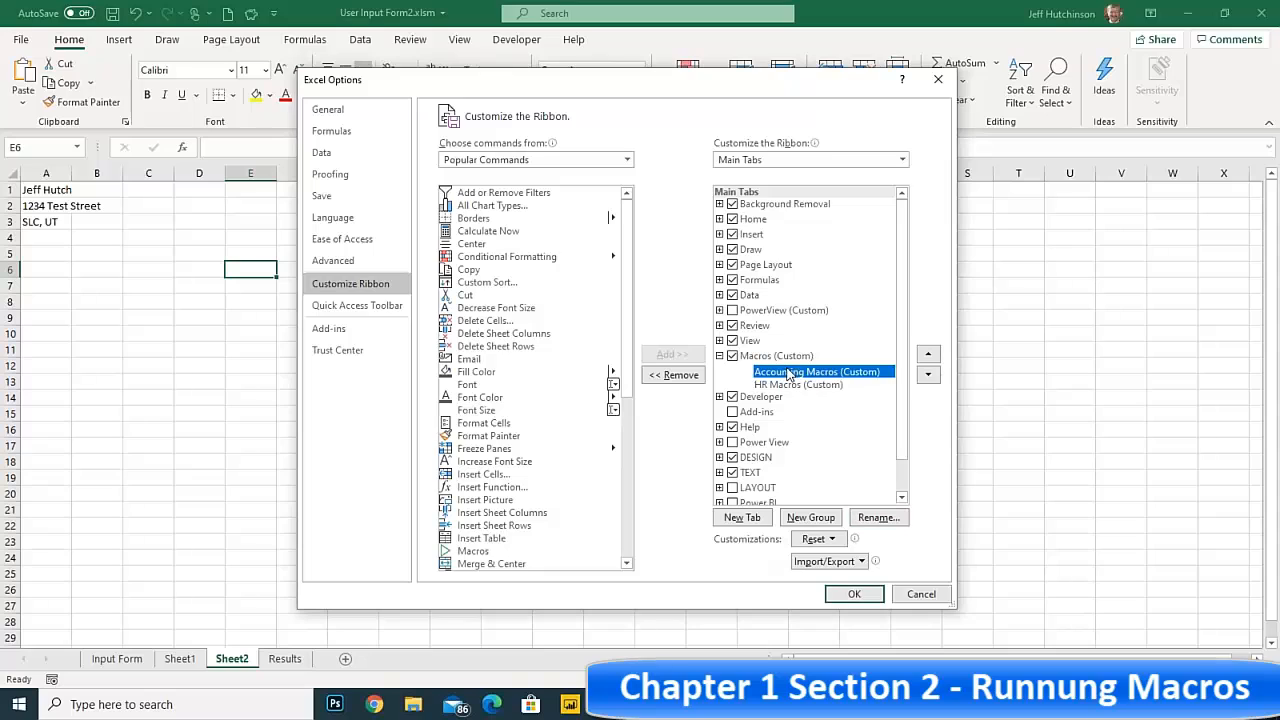
left_click(785, 373)
left_click(785, 385)
left_click(786, 374)
left_click(625, 161)
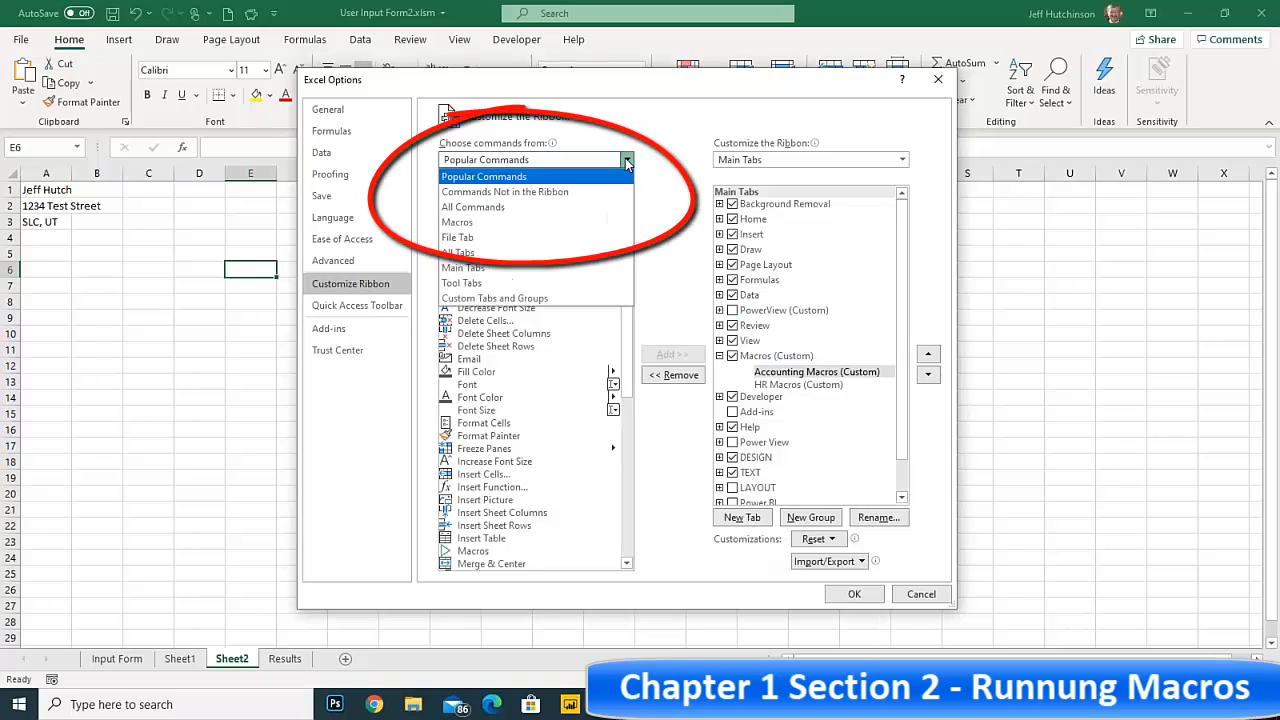
left_click(515, 224)
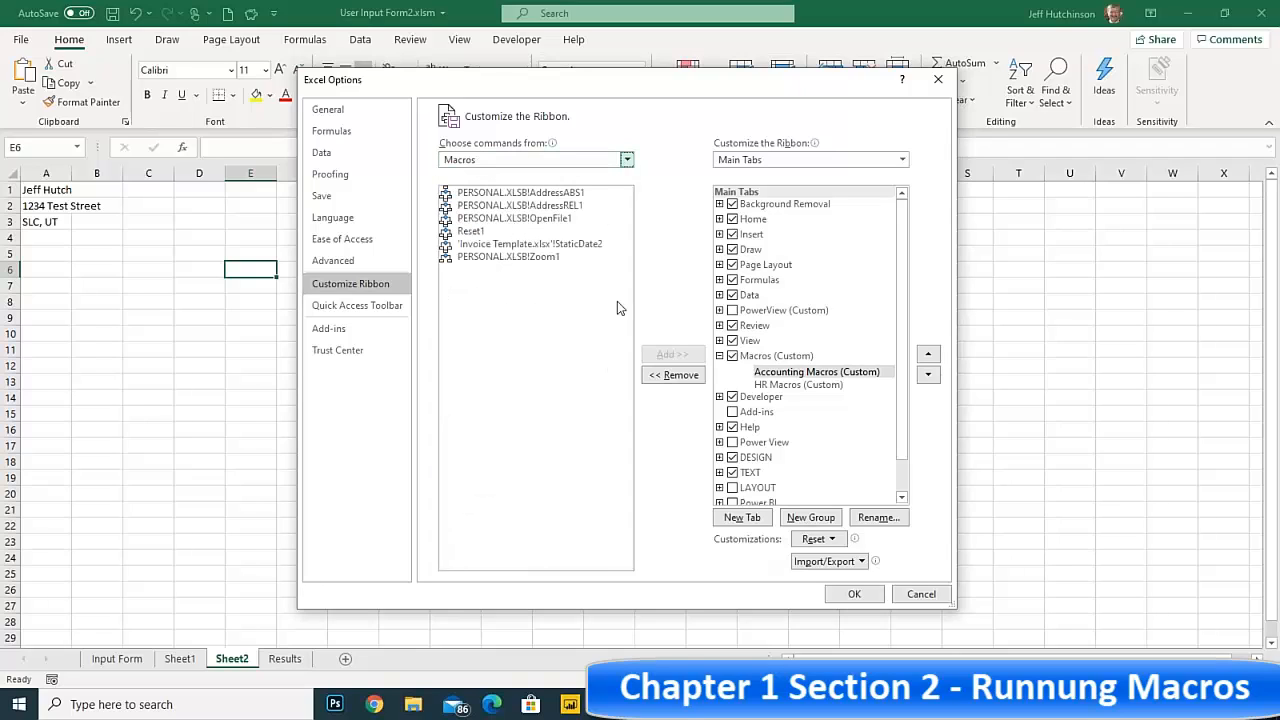
left_click(550, 195)
left_click(688, 355)
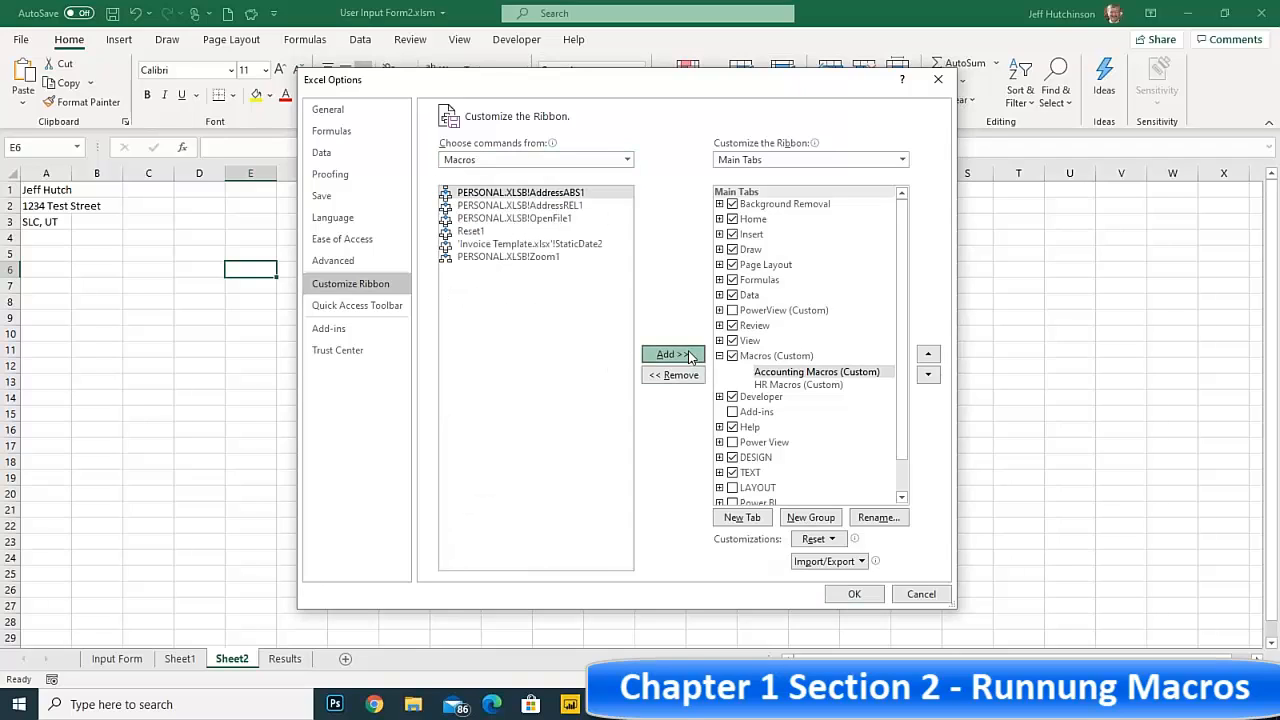
left_click(688, 355)
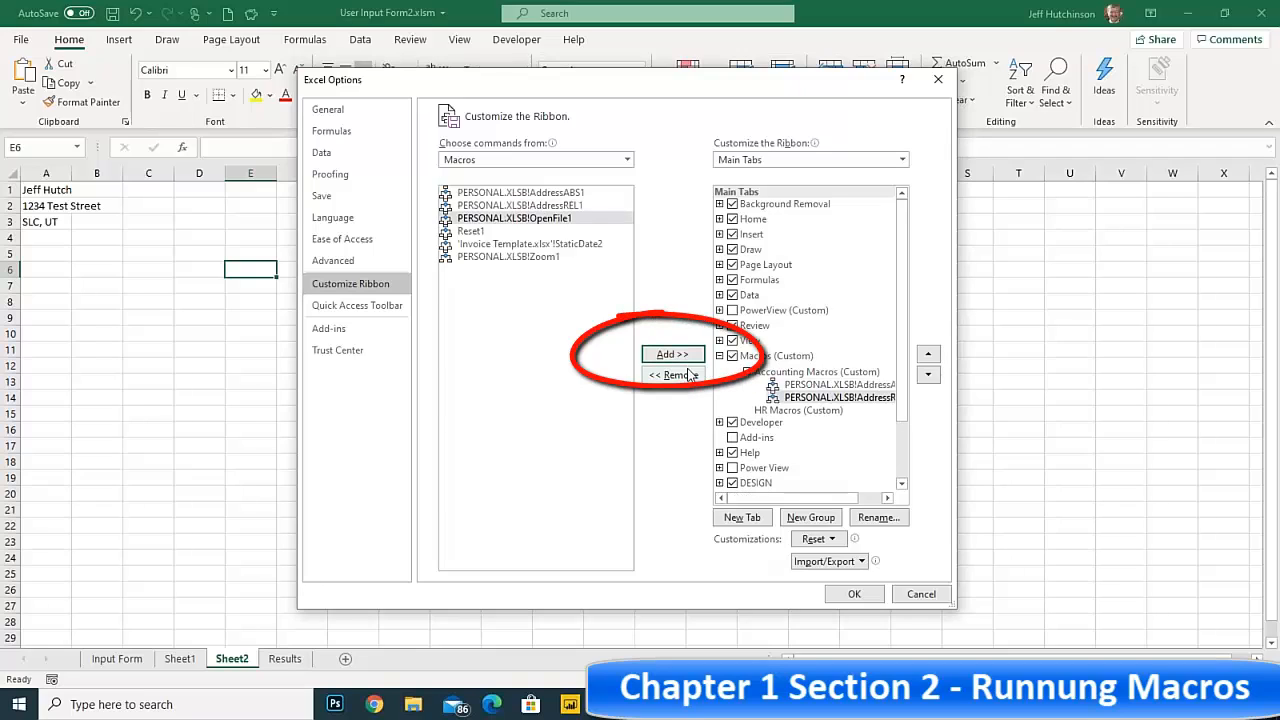
left_click(805, 411)
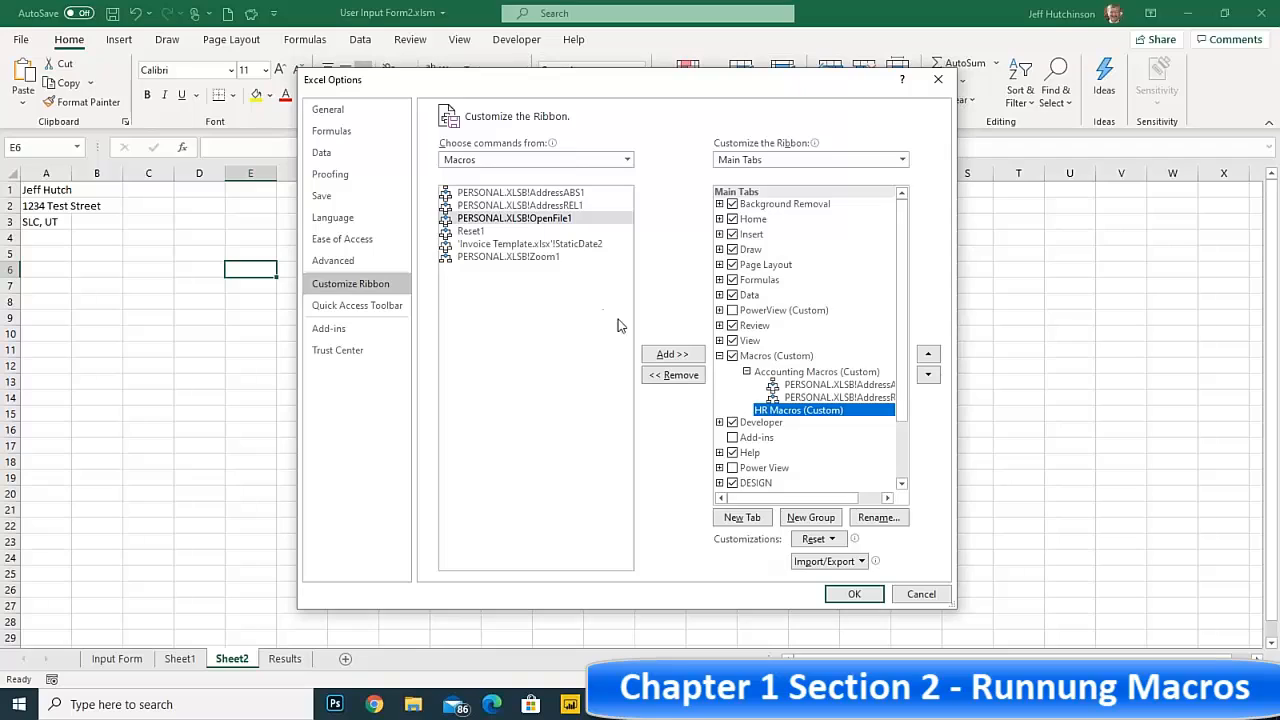
left_click(666, 350)
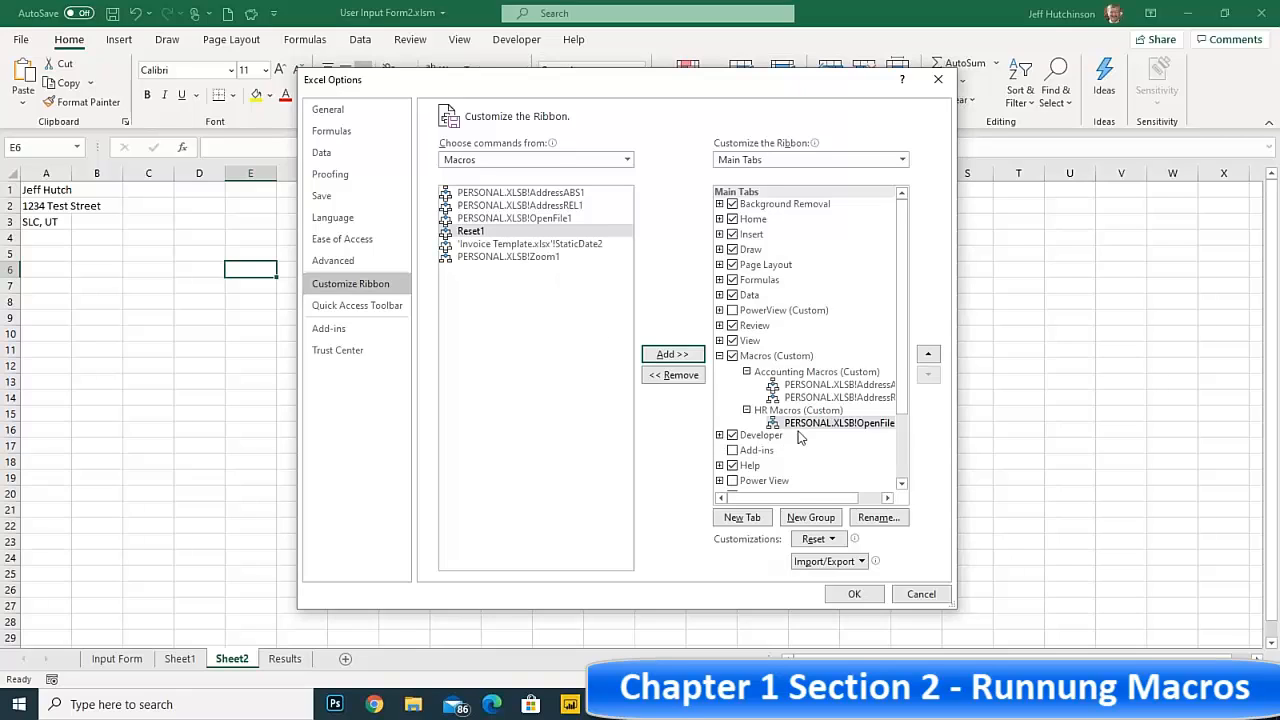
Rename the first macro in the Accounting Macros group as AddressABS1 and give it the house symbol
left_click(807, 386)
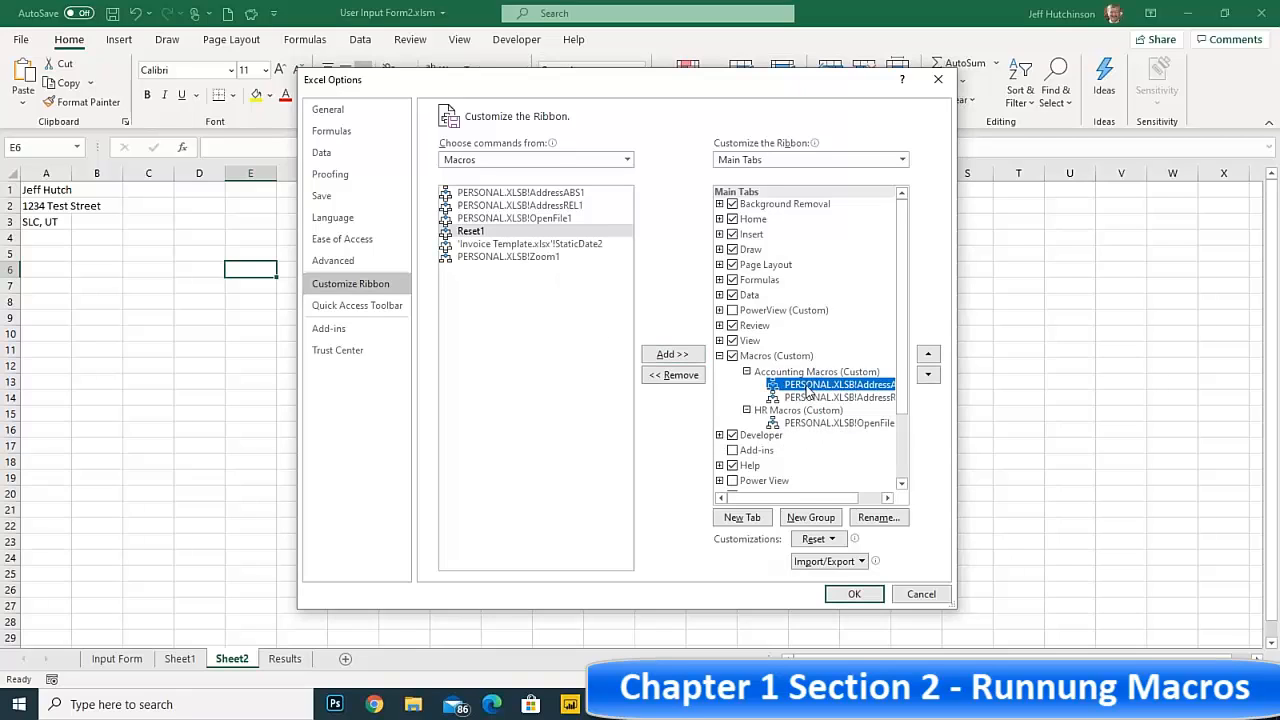
left_click(880, 520)
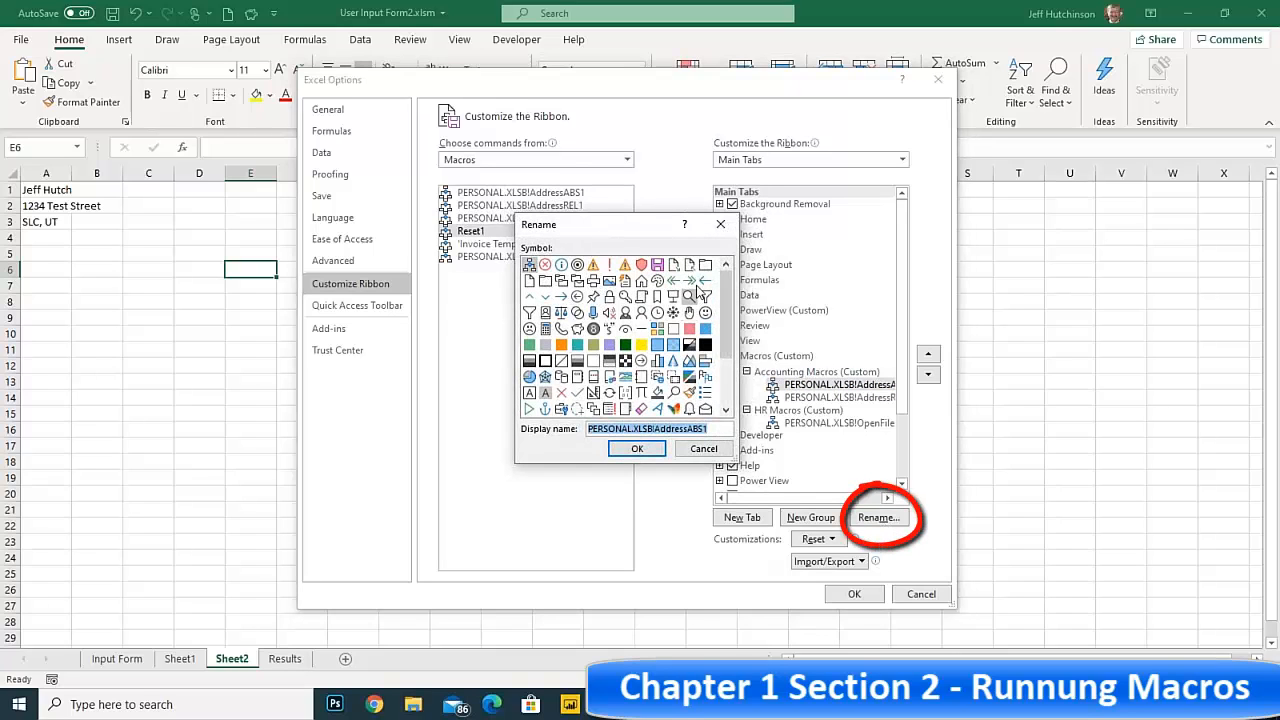
left_click(641, 281)
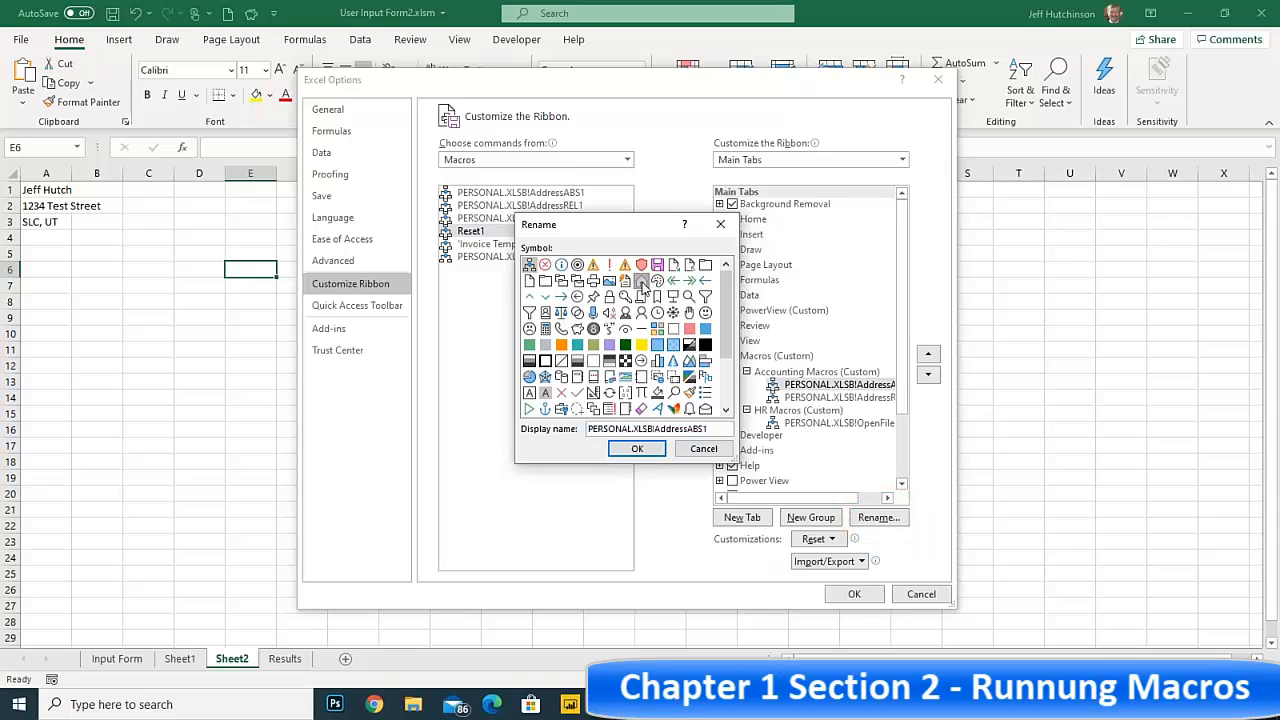
double_click(656, 427)
left_click_drag(655, 428, 545, 410)
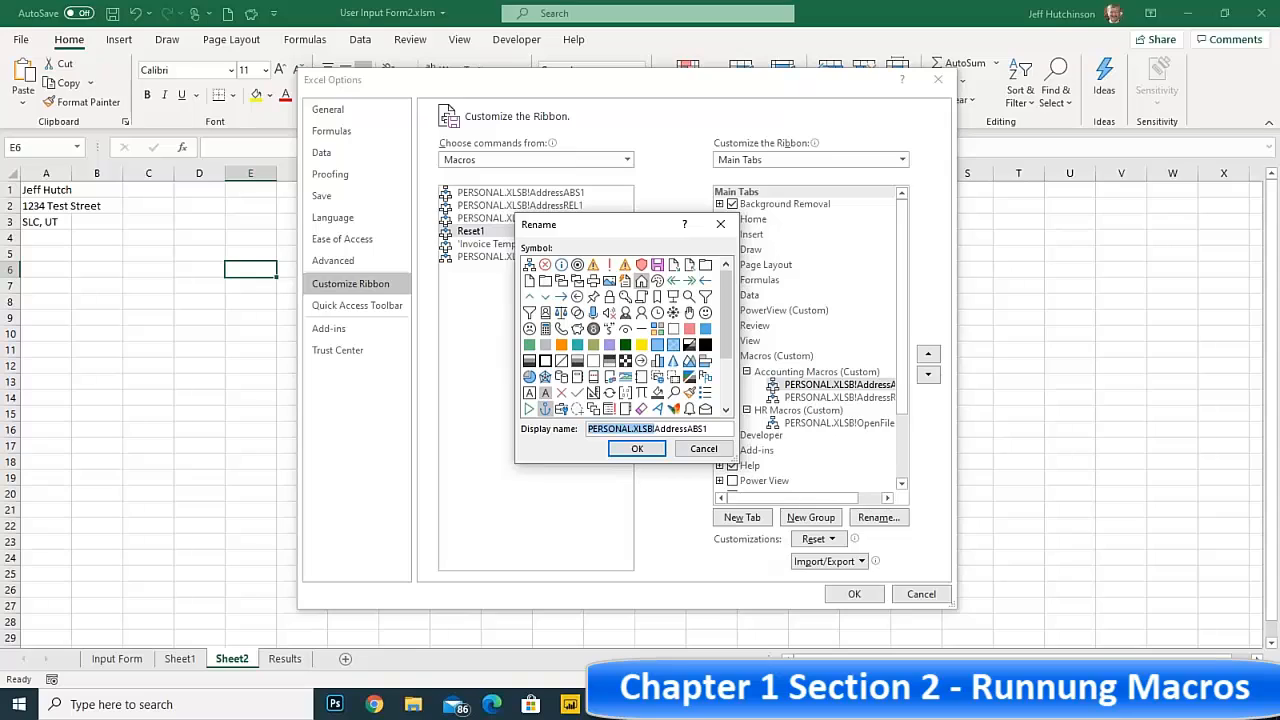
key("Delete")
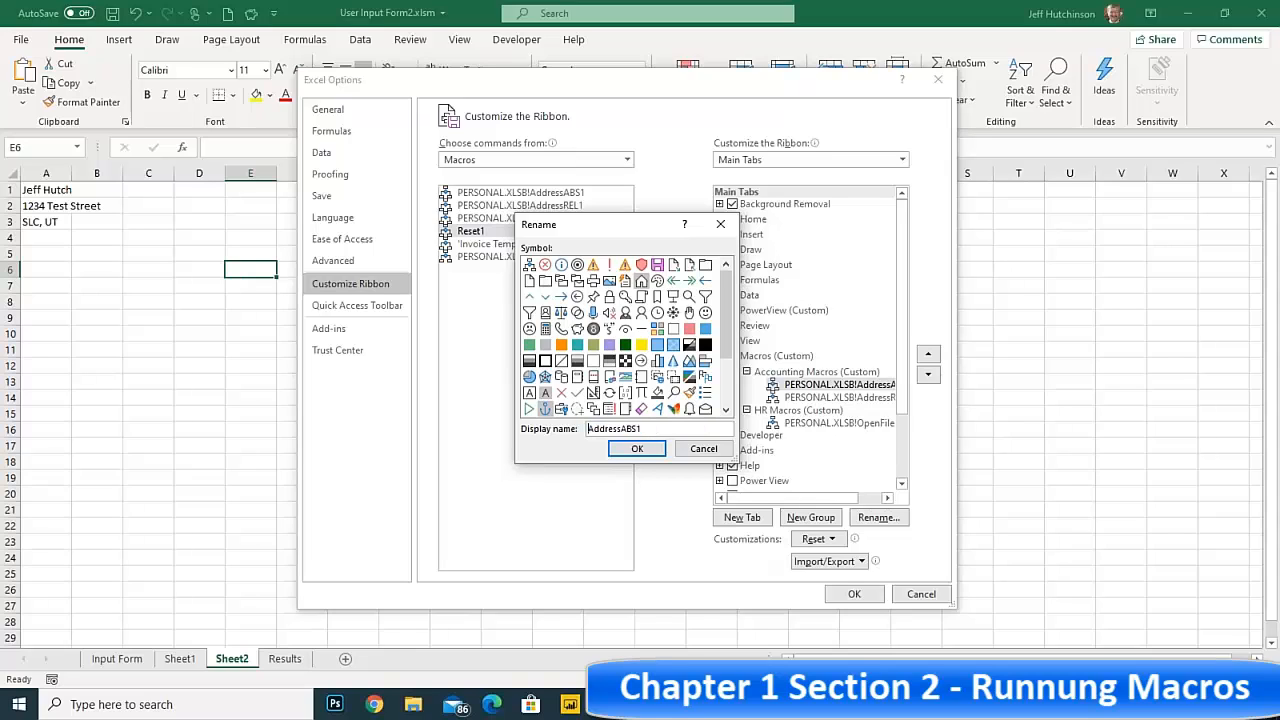
left_click(638, 450)
Rename the second macro in the Accounting Macros group as AddressREL1 and give it the telephone symbol
left_click(809, 399)
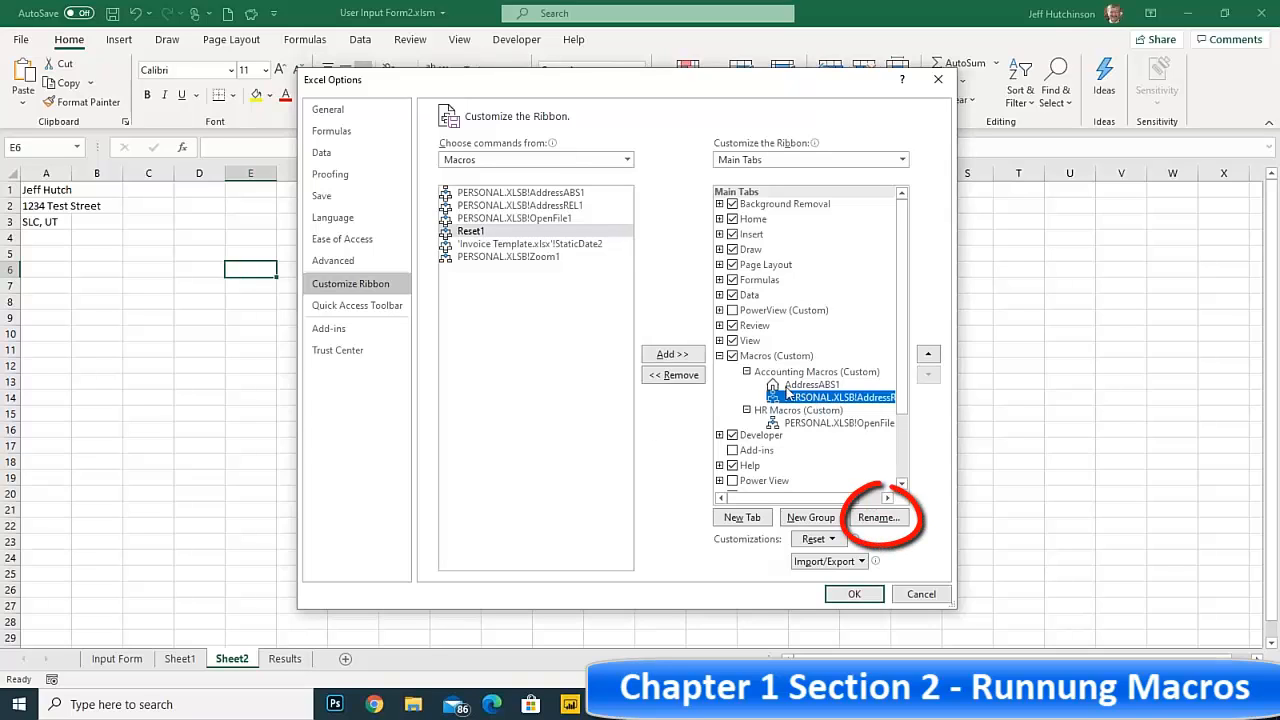
left_click(880, 518)
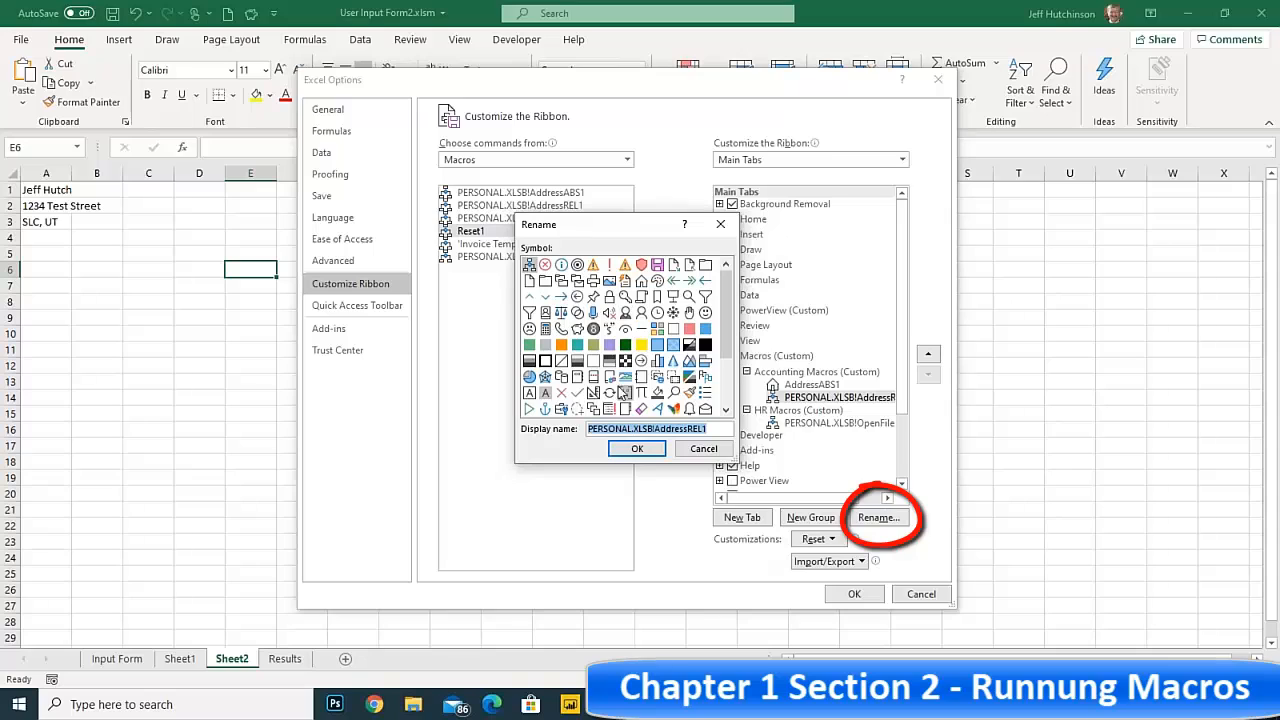
left_click(561, 331)
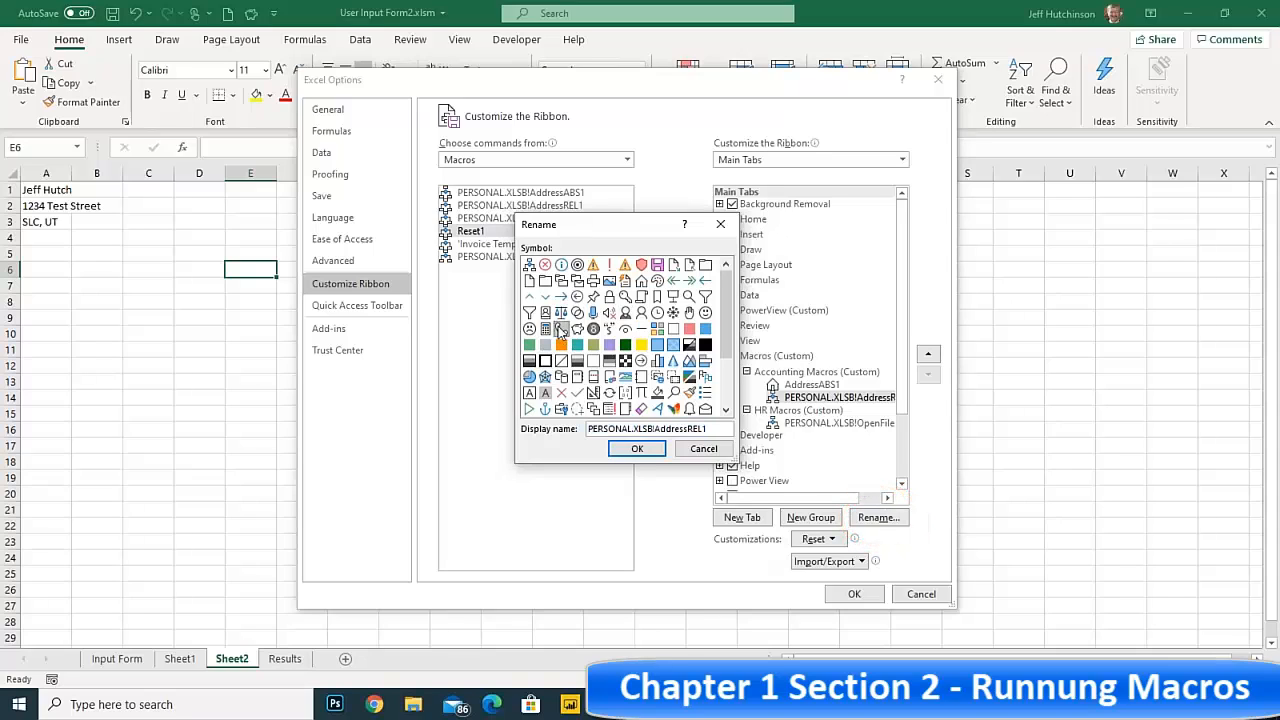
double_click(648, 428)
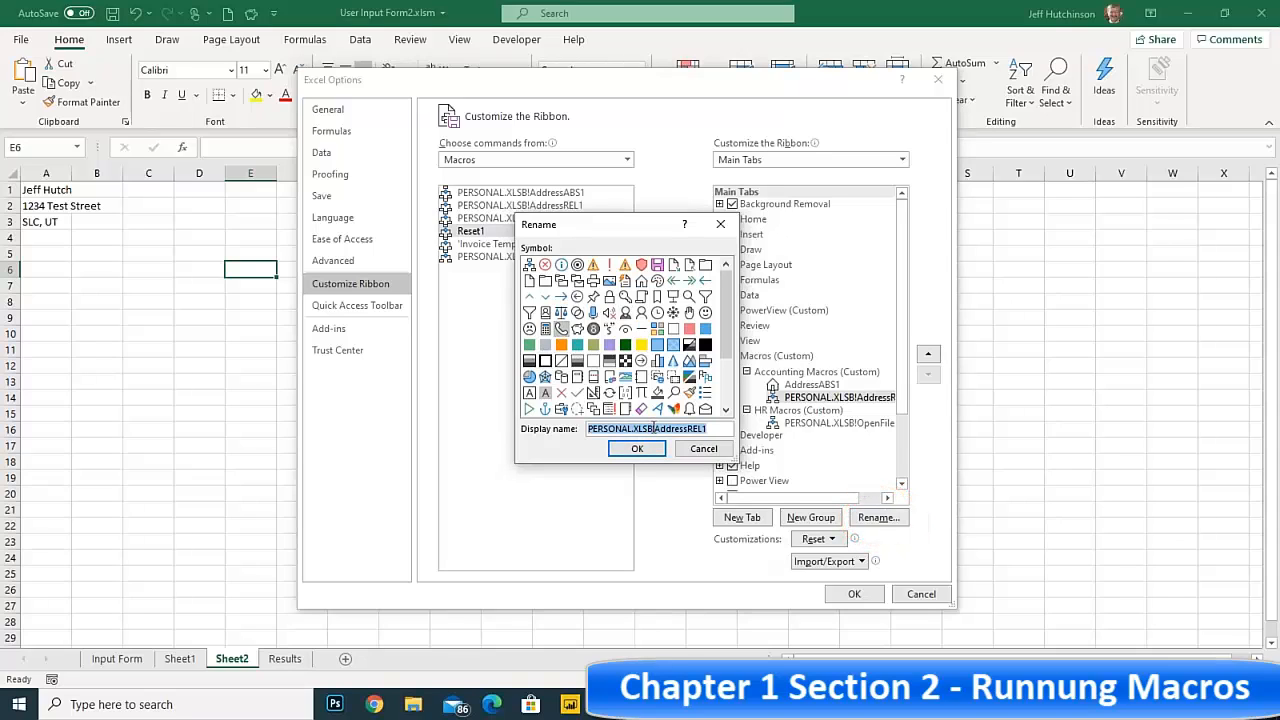
left_click_drag(655, 428, 588, 428)
key("BackSpace")
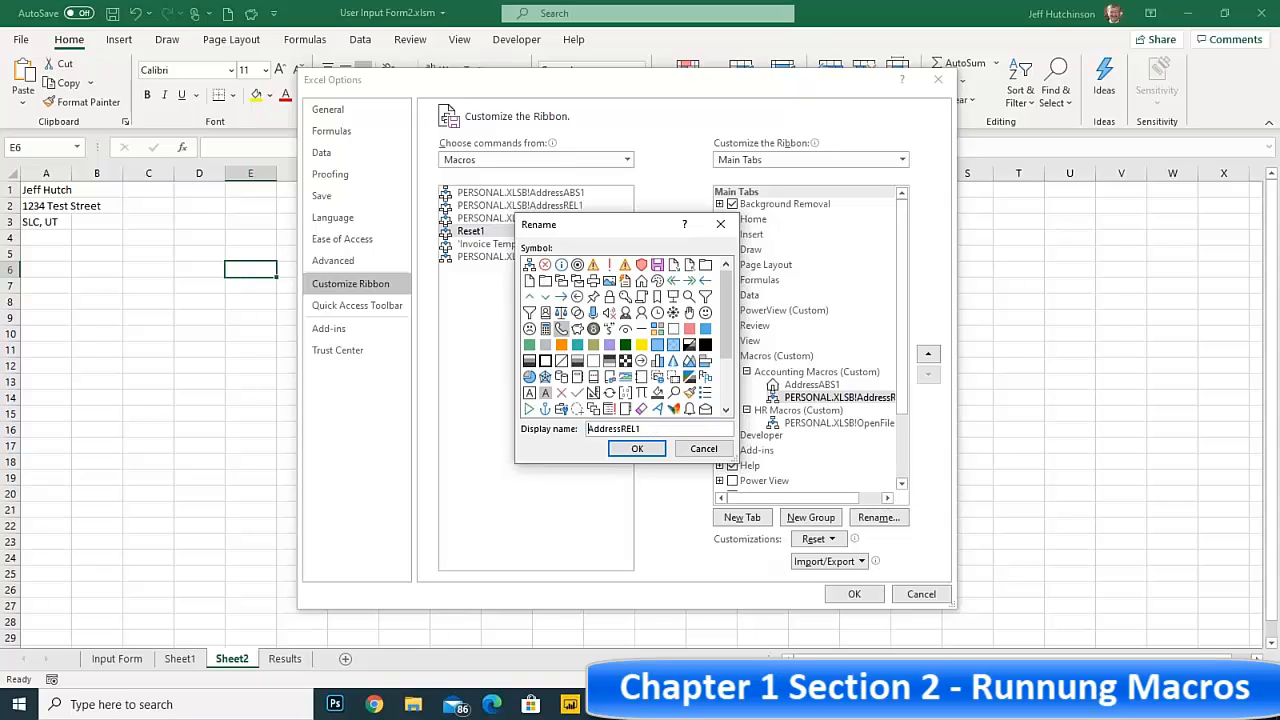
left_click(637, 448)
Rename the macro in the HR Macros group as OpenFile1 and give it the folder symbol
left_click(814, 424)
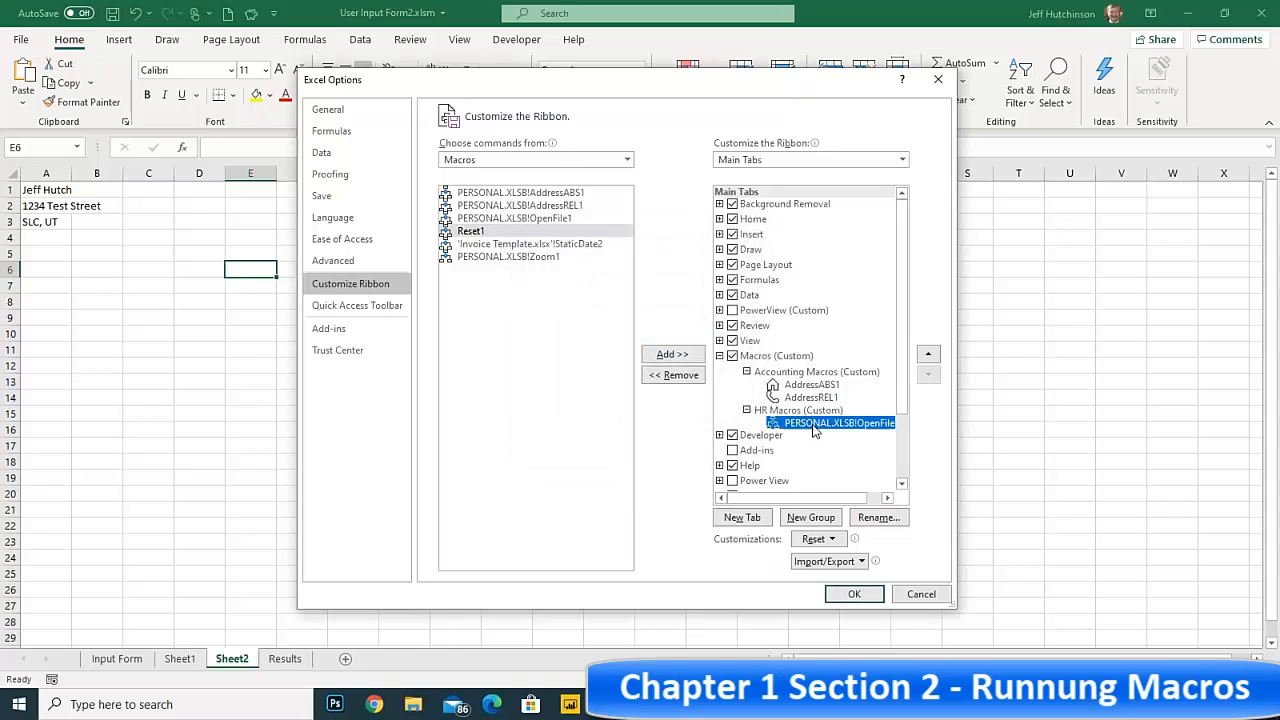
left_click(878, 518)
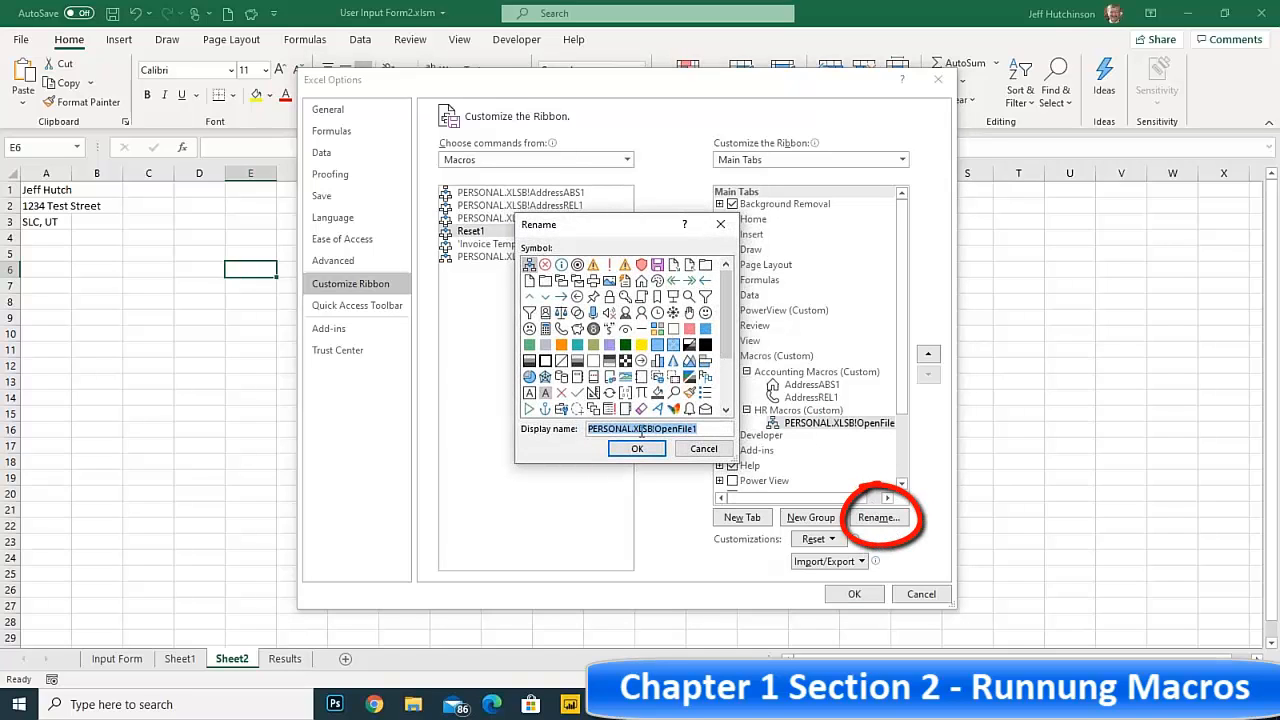
left_click(545, 282)
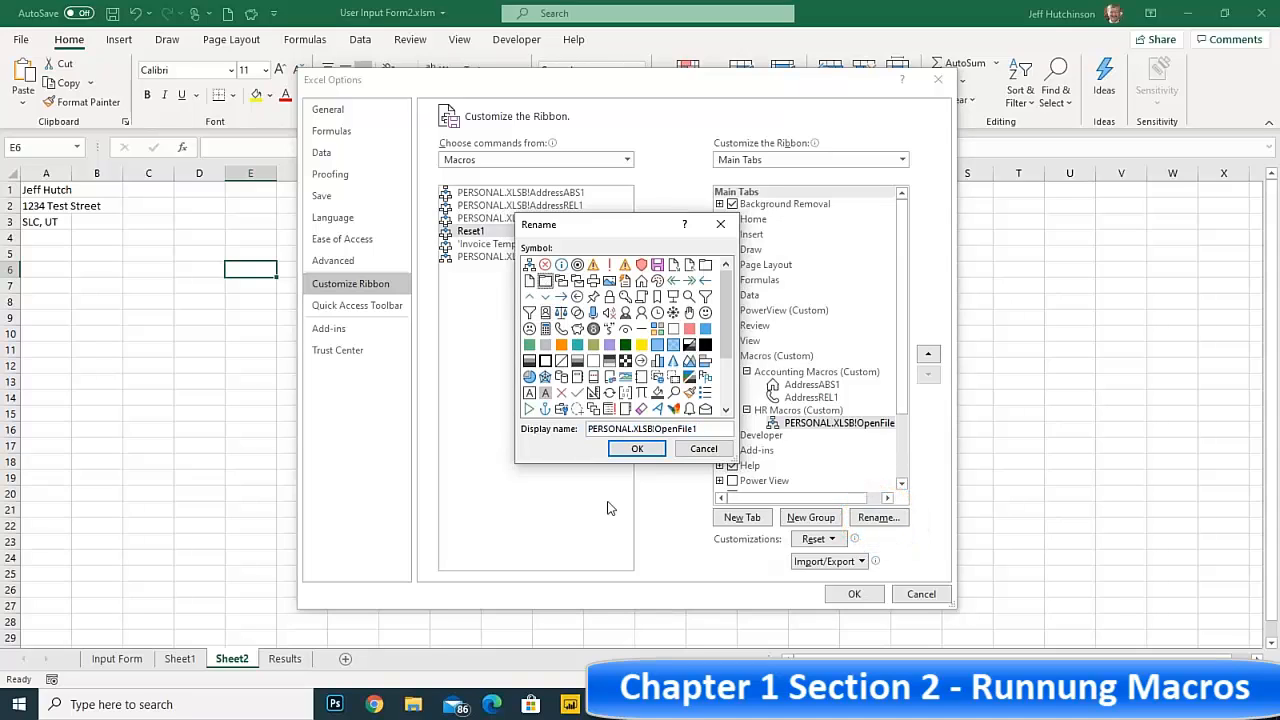
triple_click(649, 428)
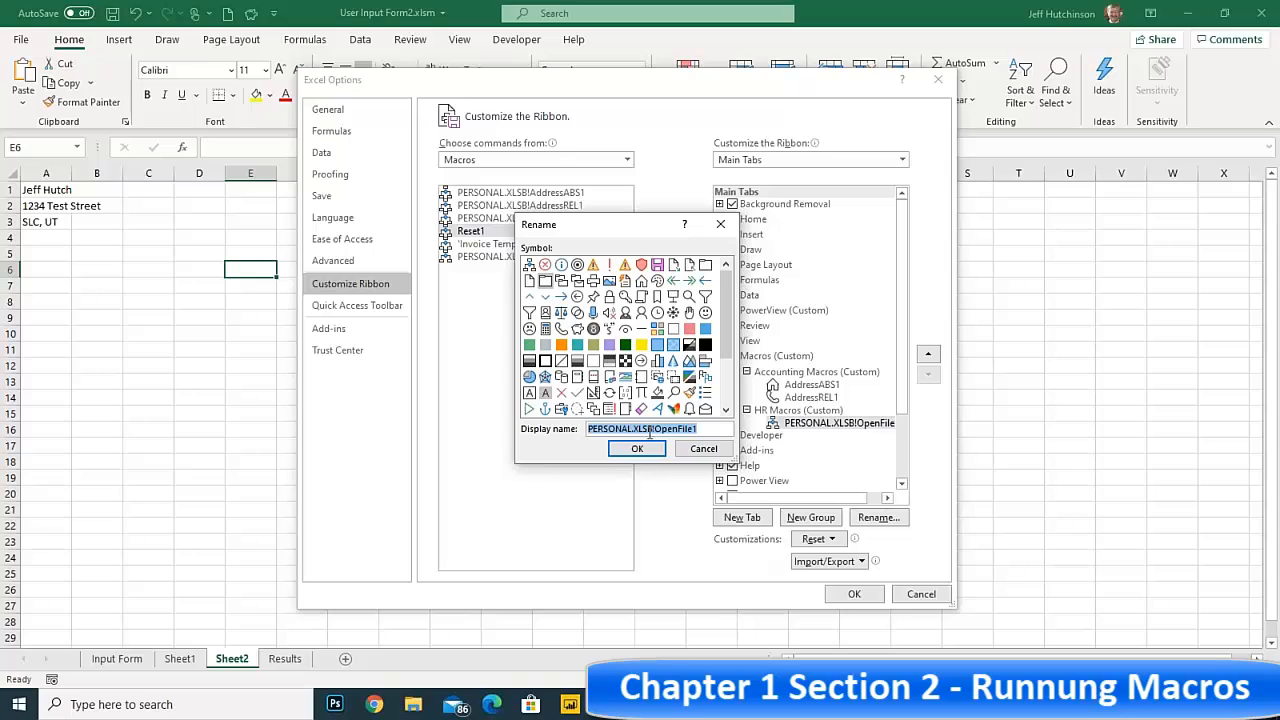
left_click_drag(656, 428, 542, 426)
key("BackSpace")
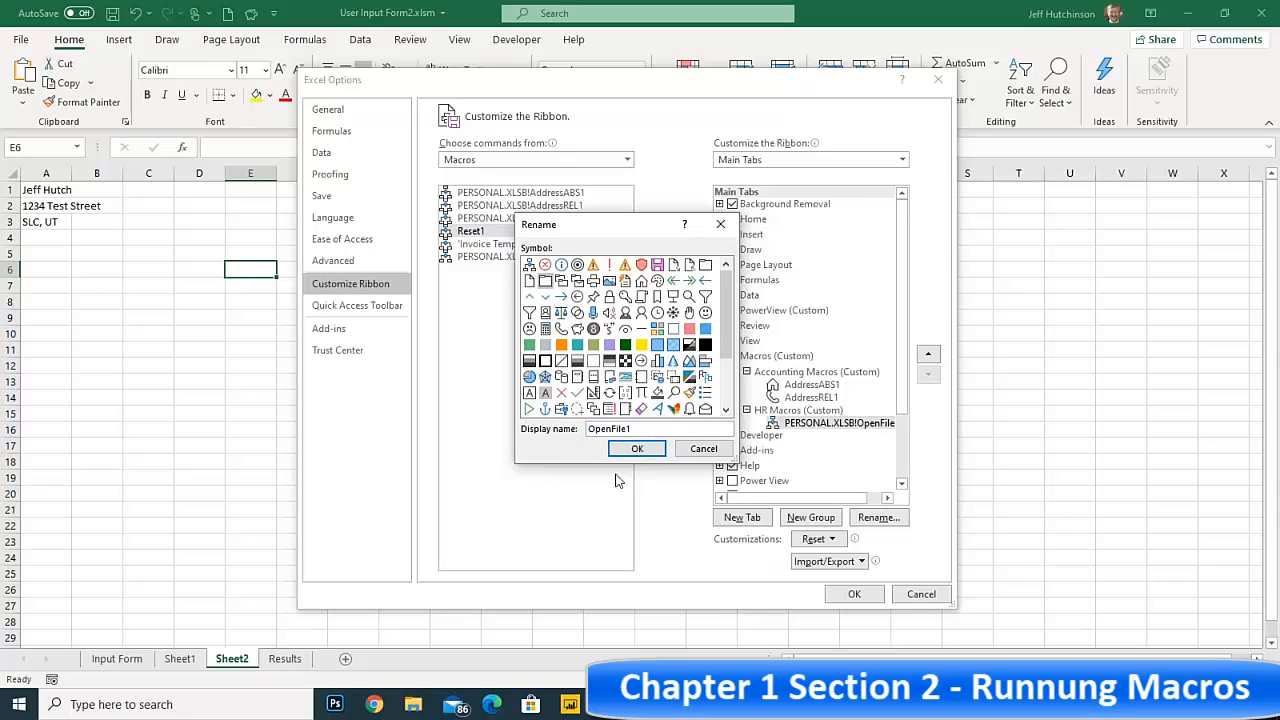
left_click(638, 450)
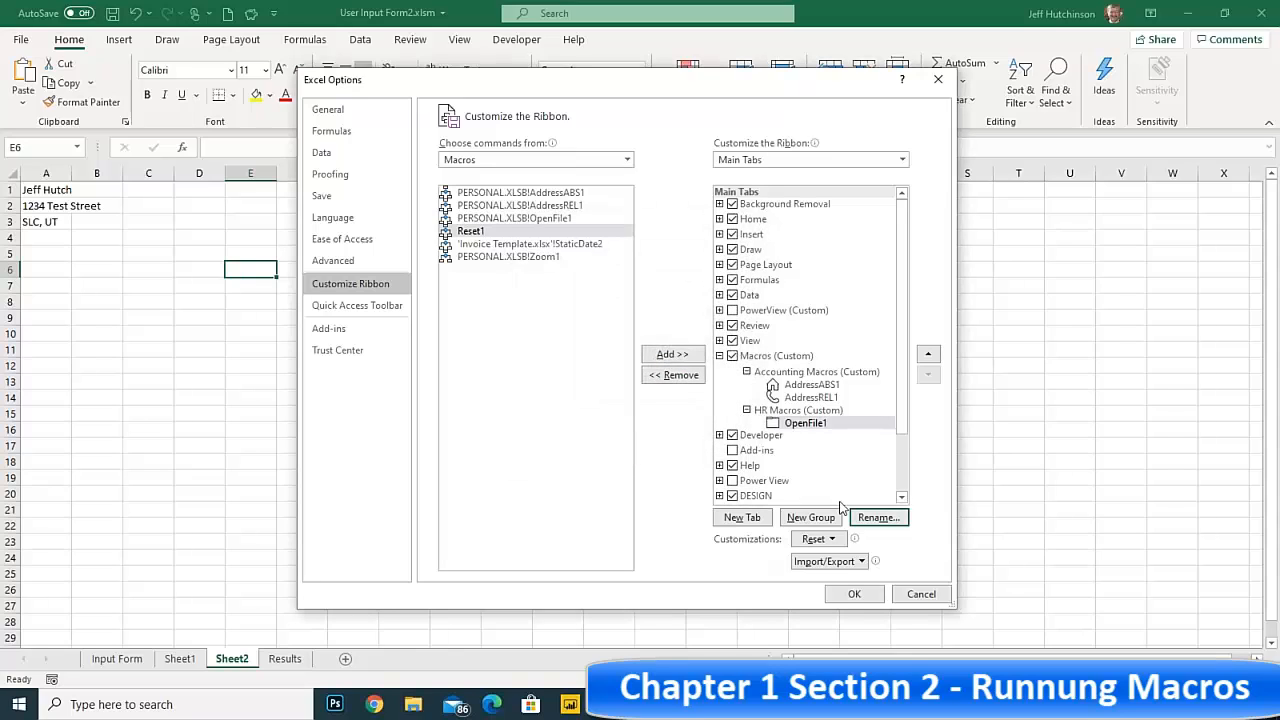
Check the three renamed macros in the custom Macros tab and apply the ribbon customization
left_click(816, 386)
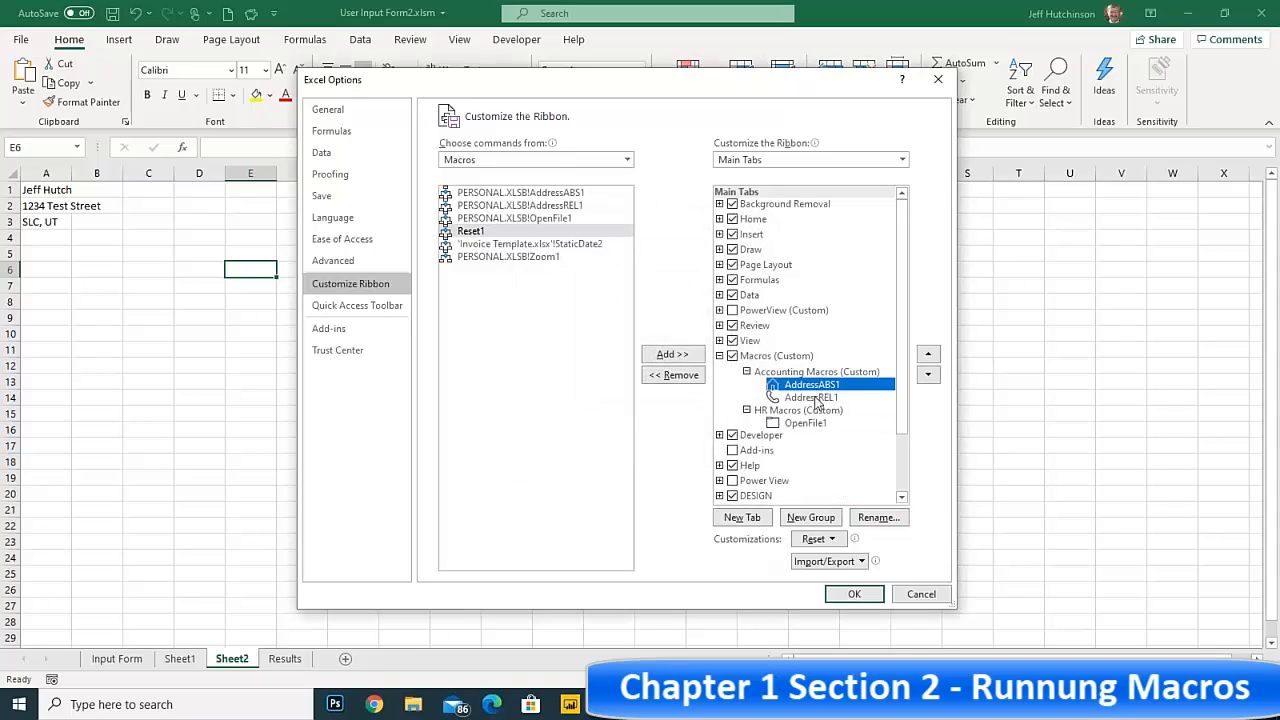
left_click(811, 398)
left_click(806, 424)
left_click(810, 399)
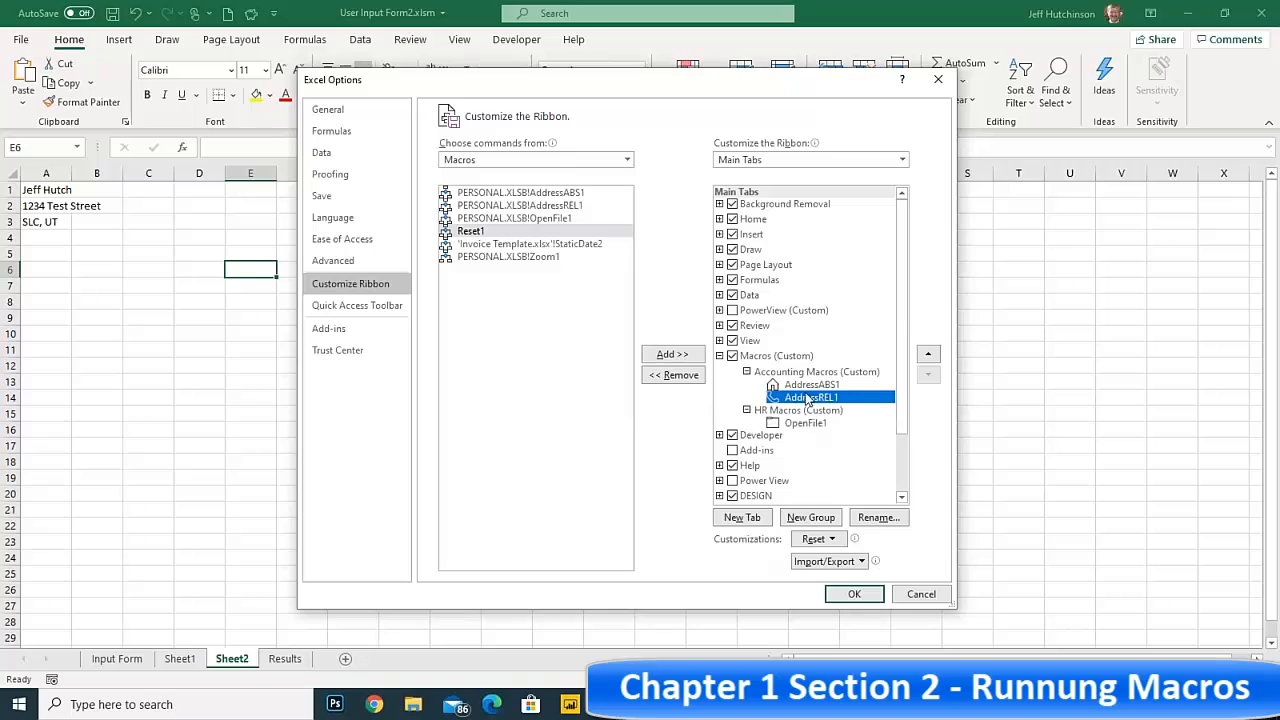
left_click(809, 387)
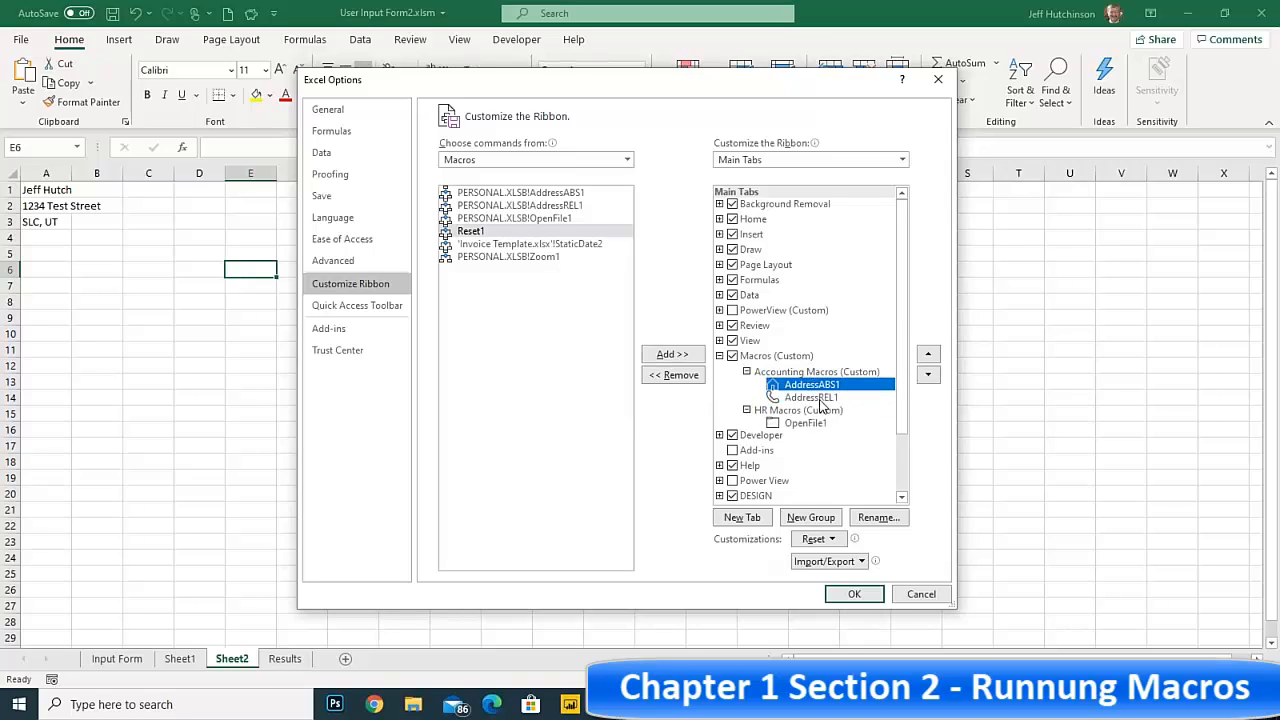
left_click(853, 596)
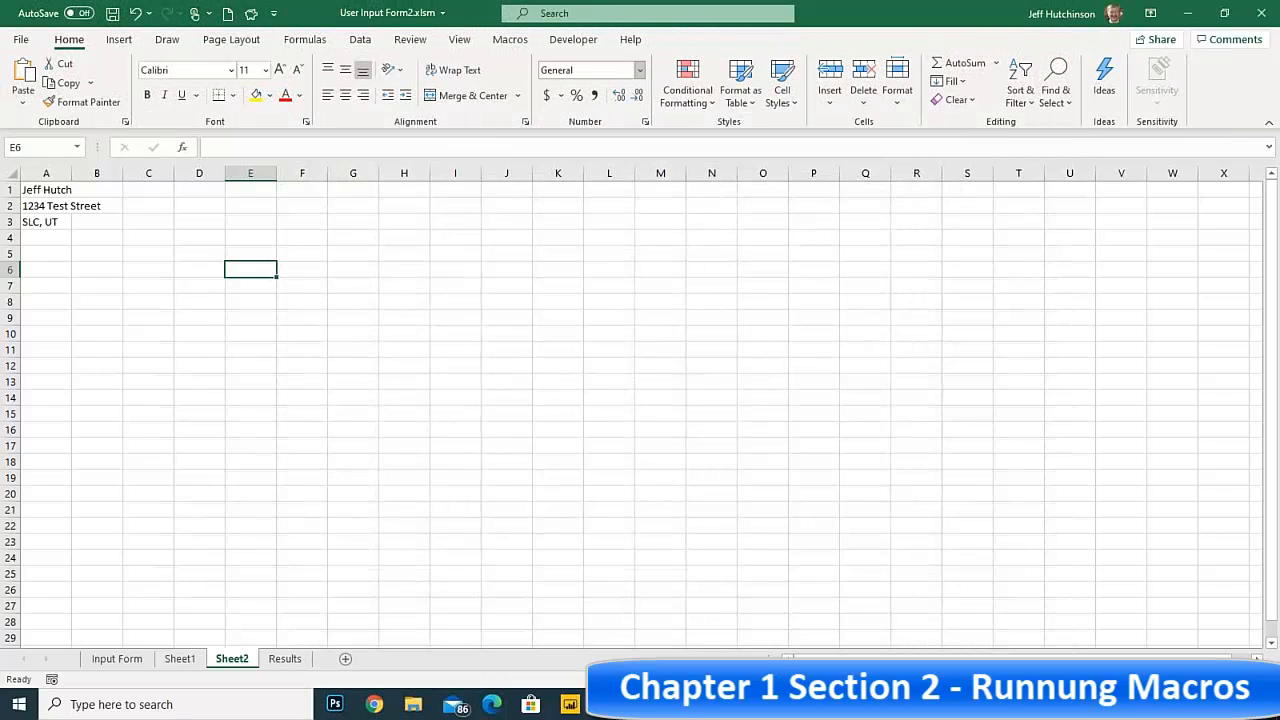
Run the AddressREL1 macro from the custom Macros ribbon tab to insert the address at cell I11 of Sheet2
left_click(508, 40)
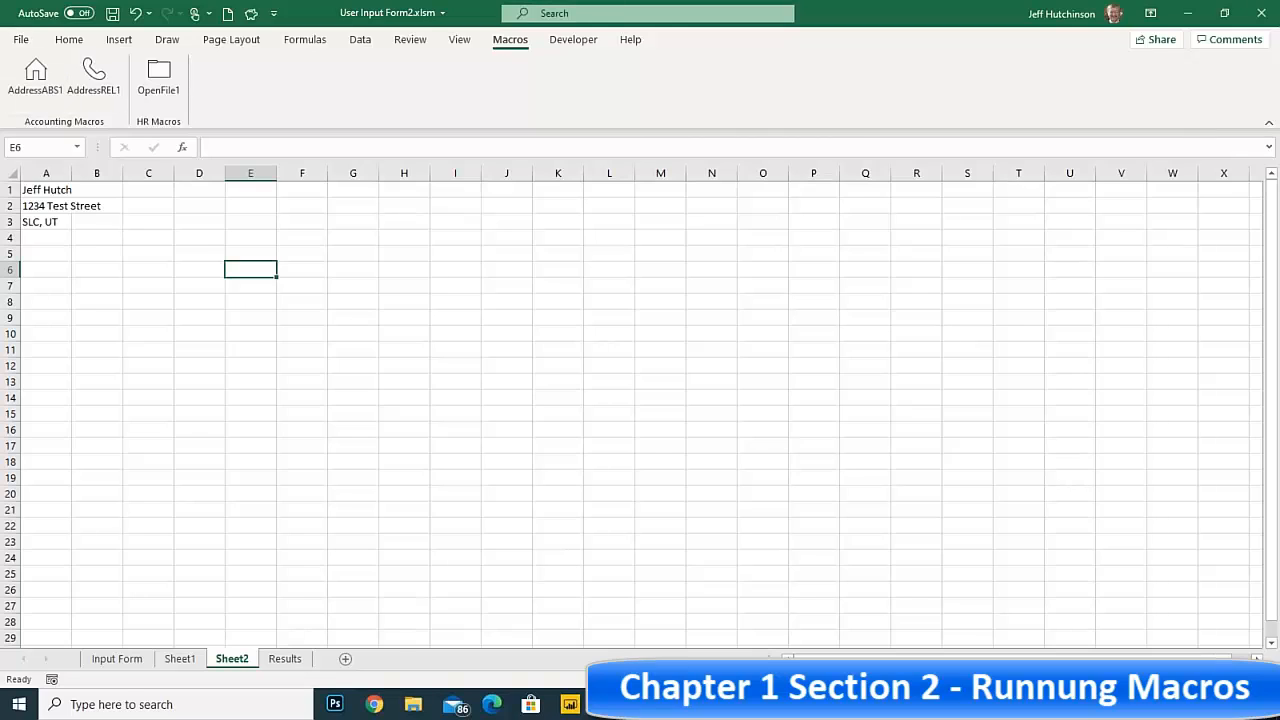
left_click(469, 345)
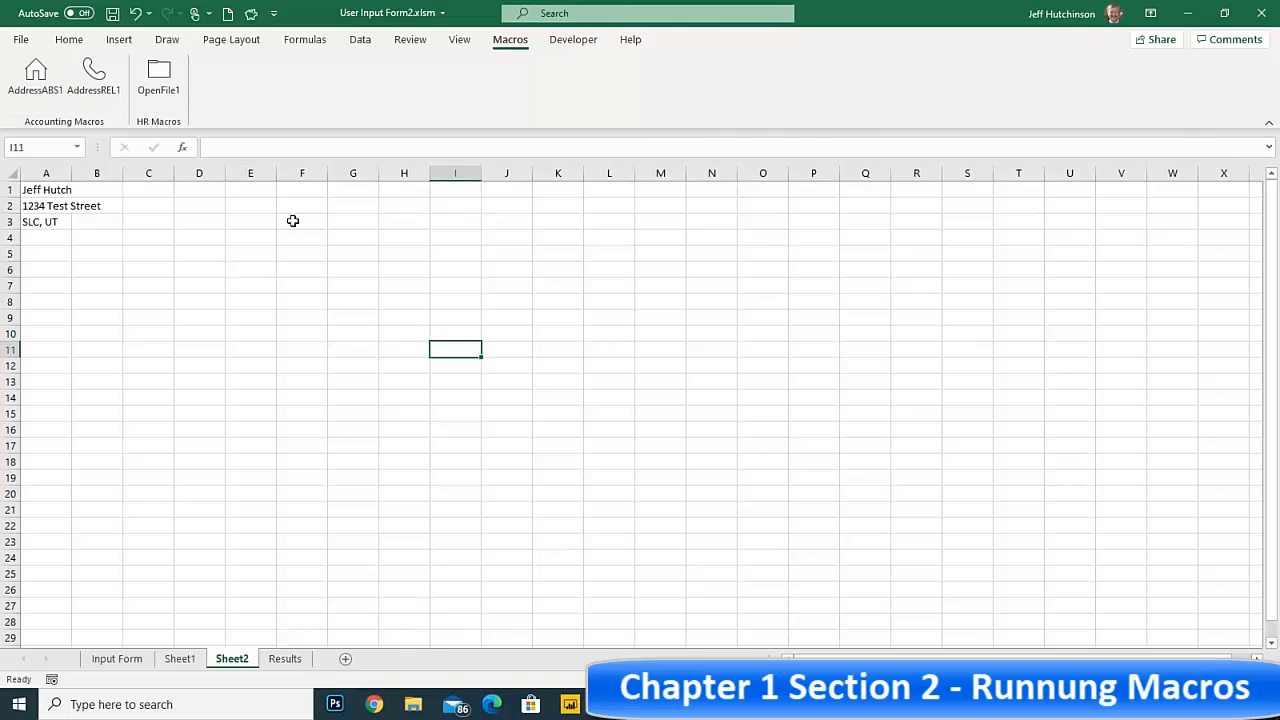
left_click(97, 77)
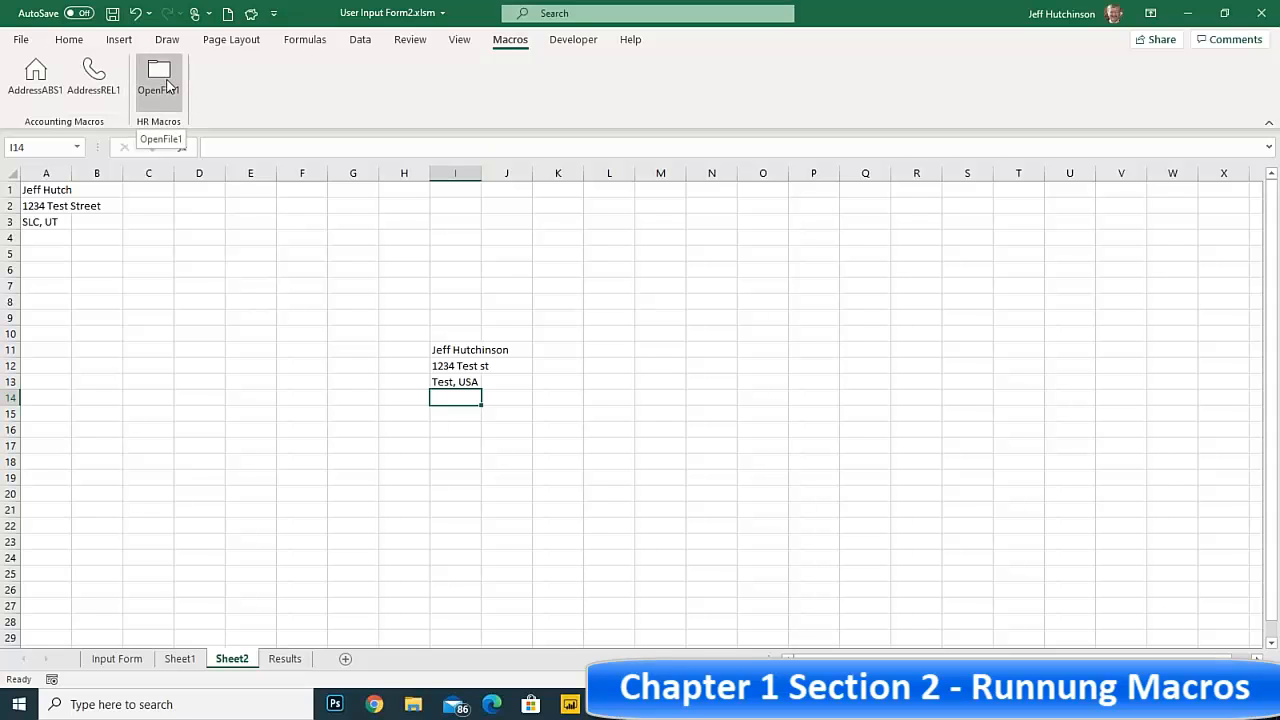
Run the OpenFile1 macro from the HR Macros group and close the FormatQTR.xlsx workbook it opens
left_click(168, 87)
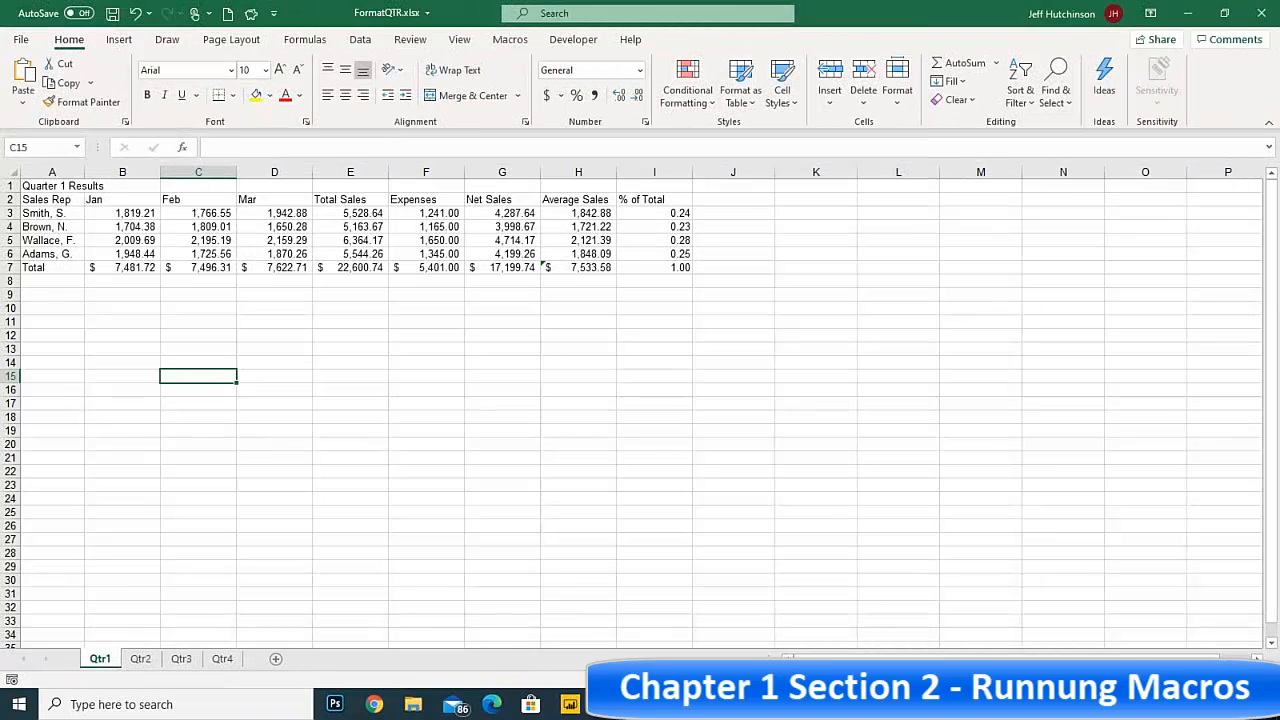
left_click(1262, 14)
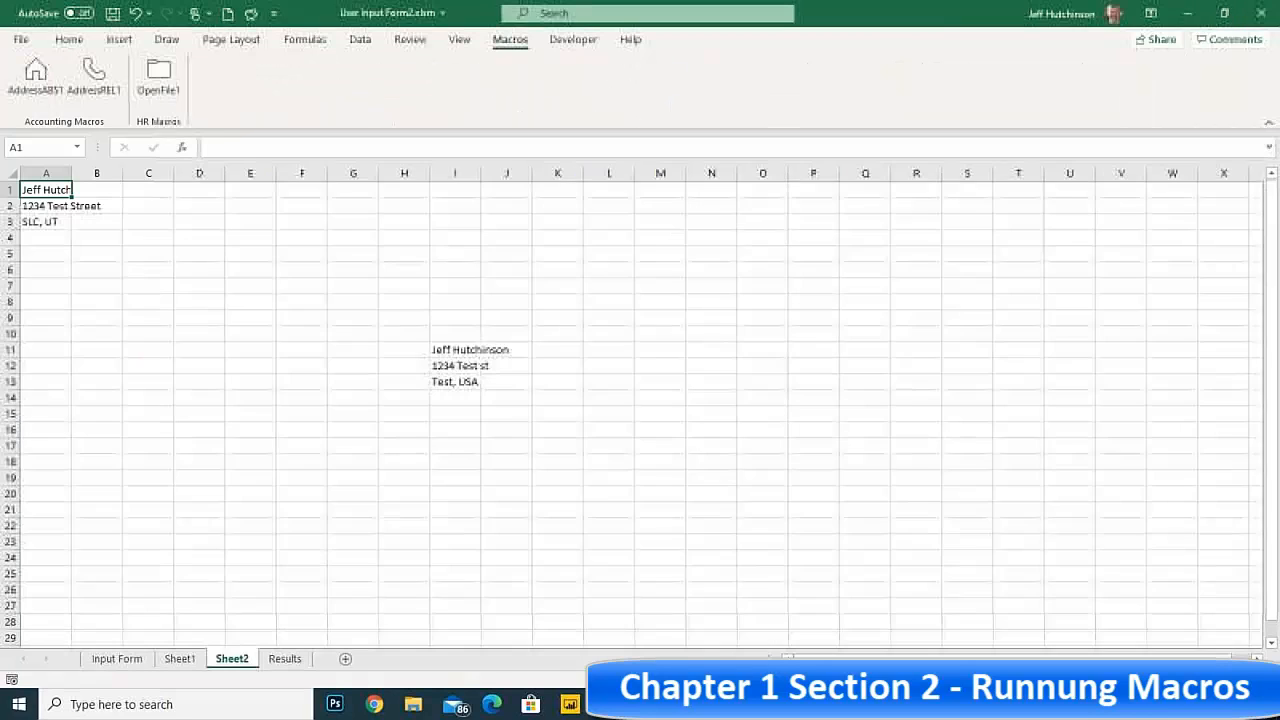
left_click(347, 265)
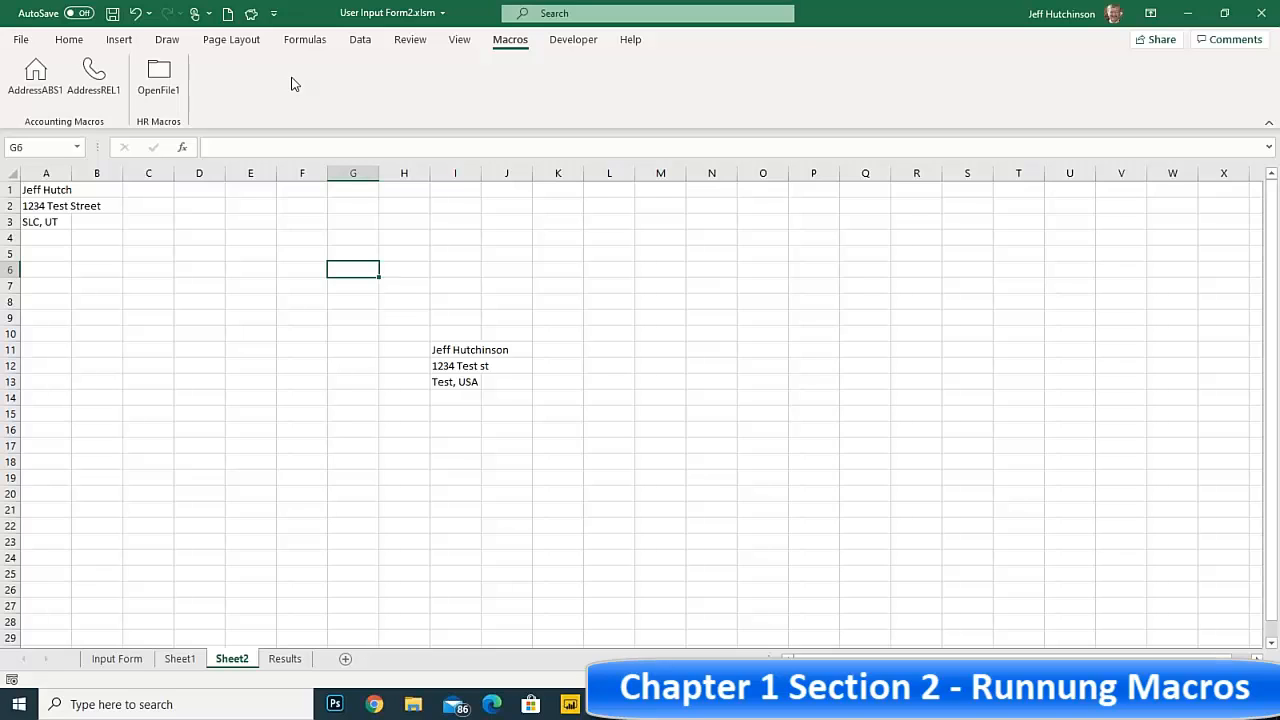
left_click(441, 351)
left_click(445, 301)
left_click(303, 302)
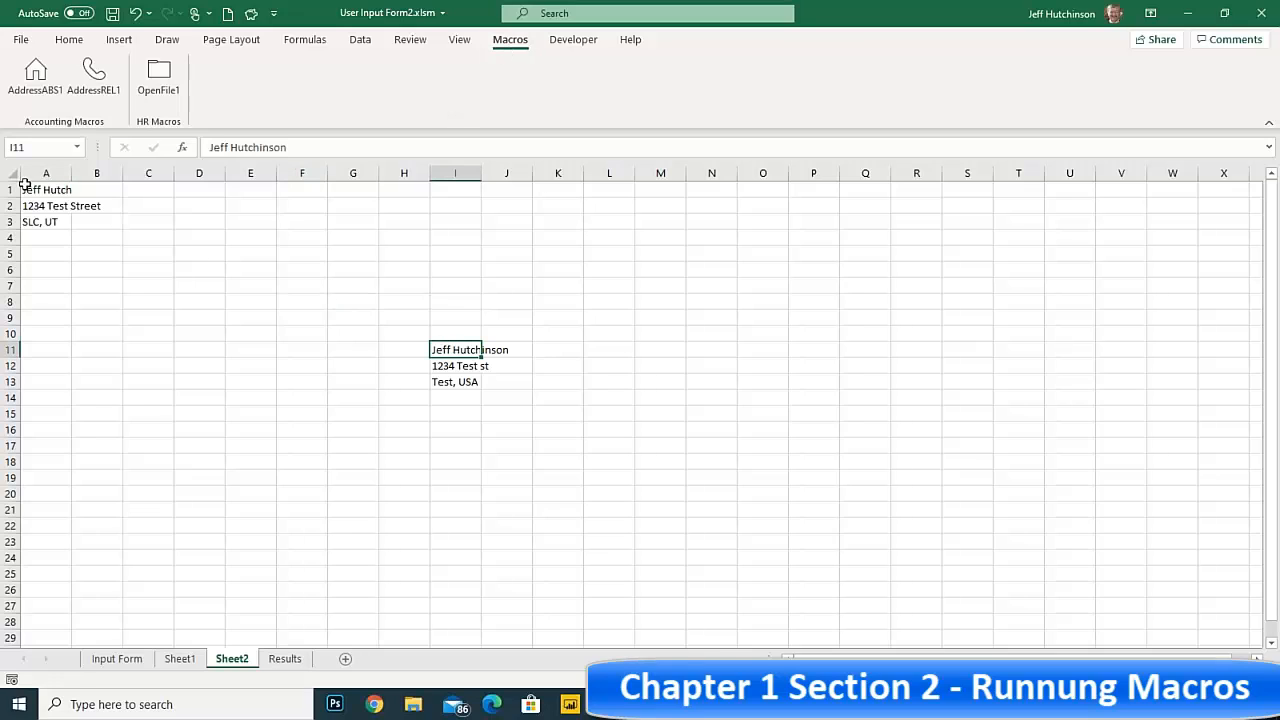
left_click_drag(29, 189, 50, 226)
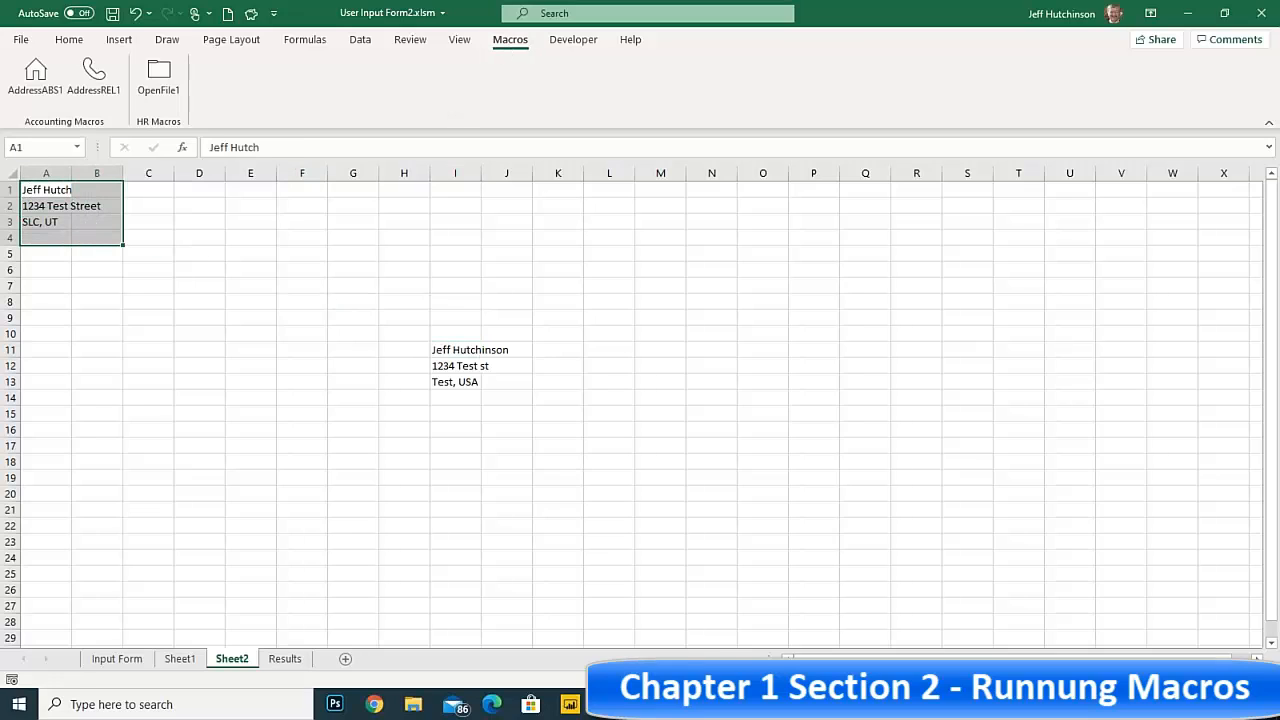
Switch to the Chrome browser and review the Customized Ribbon and Form Buttons sections of the Visual Basic For Excel PDF
key("alt+Tab")
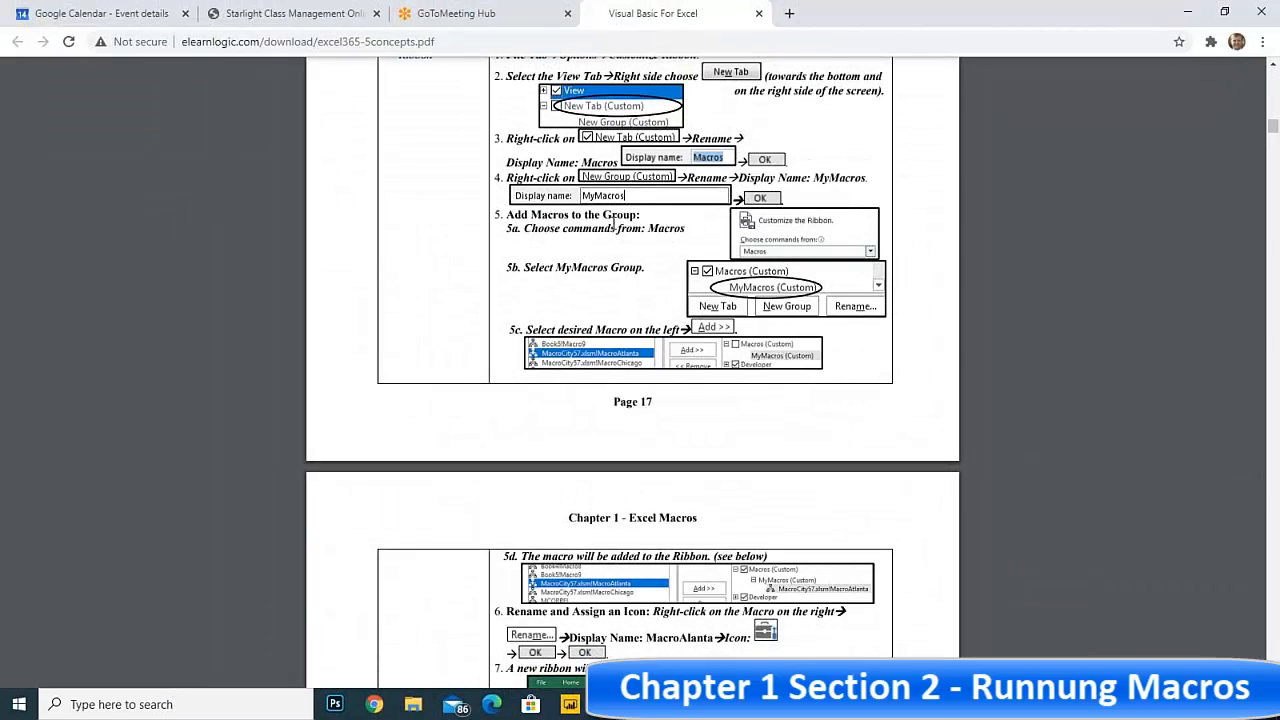
scroll(613, 225, "up", 3)
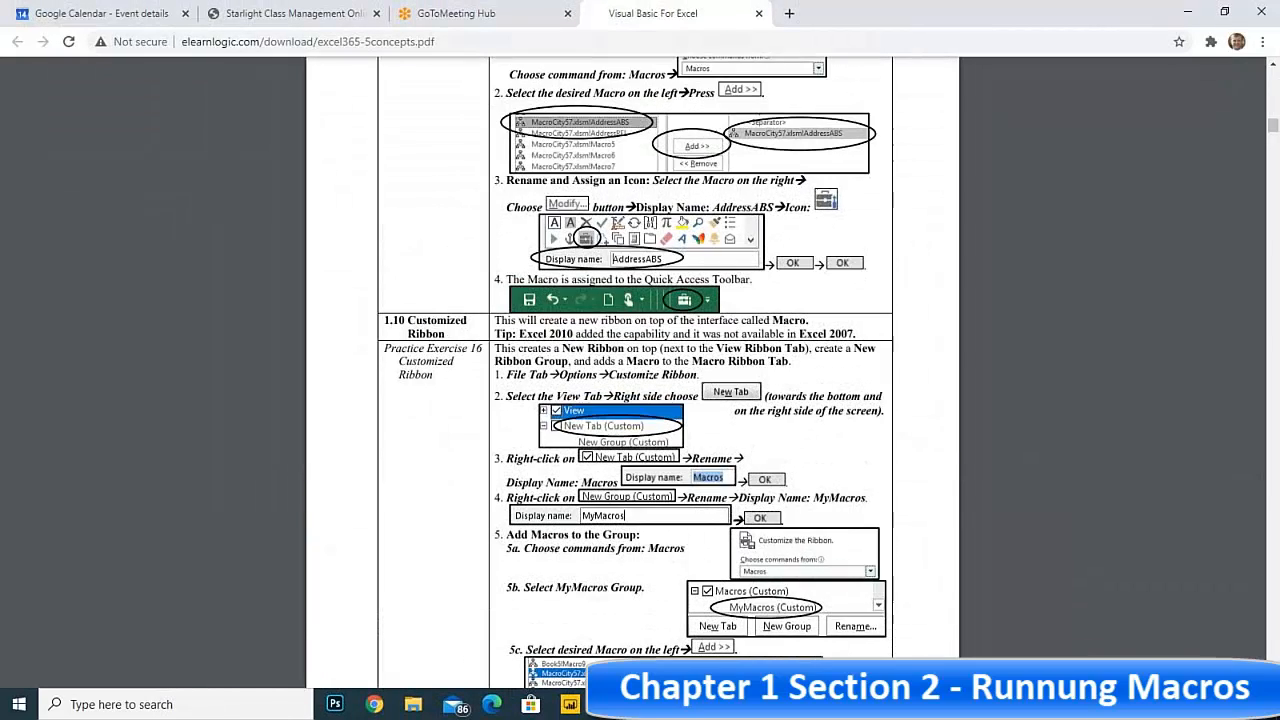
scroll(427, 166, "down", 2)
left_click_drag(427, 166, 677, 430)
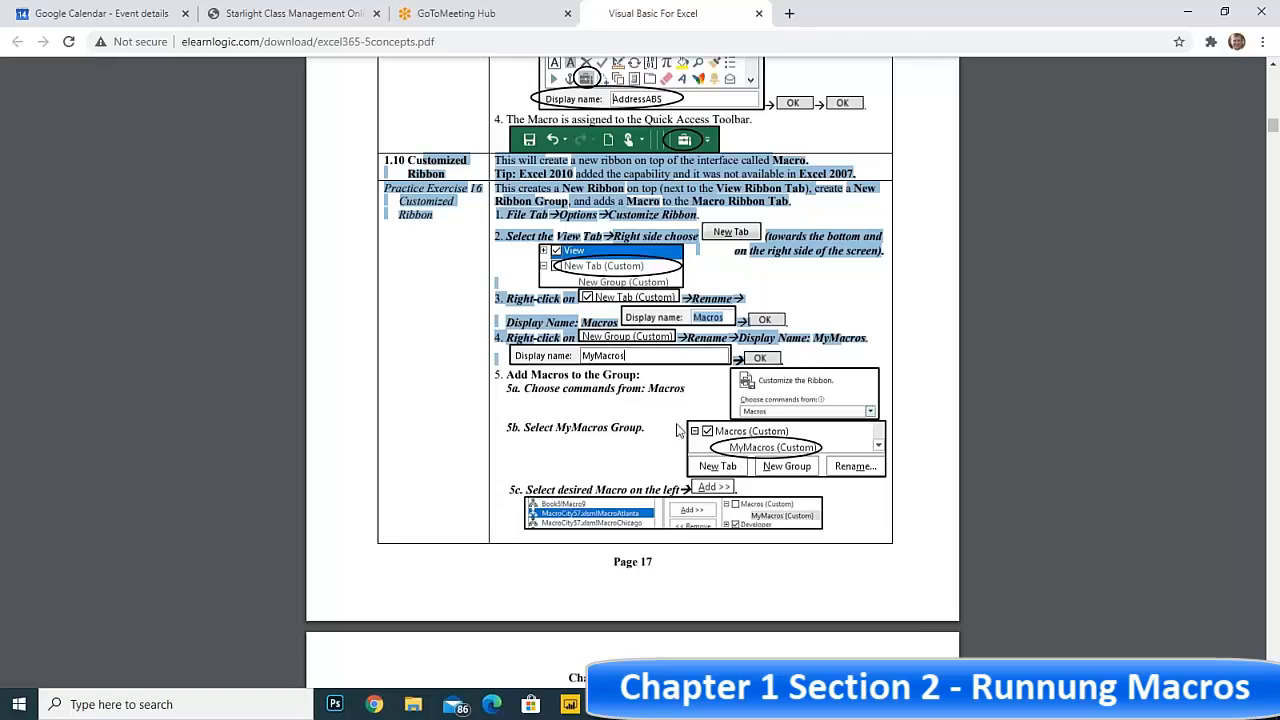
left_click(641, 416)
scroll(634, 412, "down", 5)
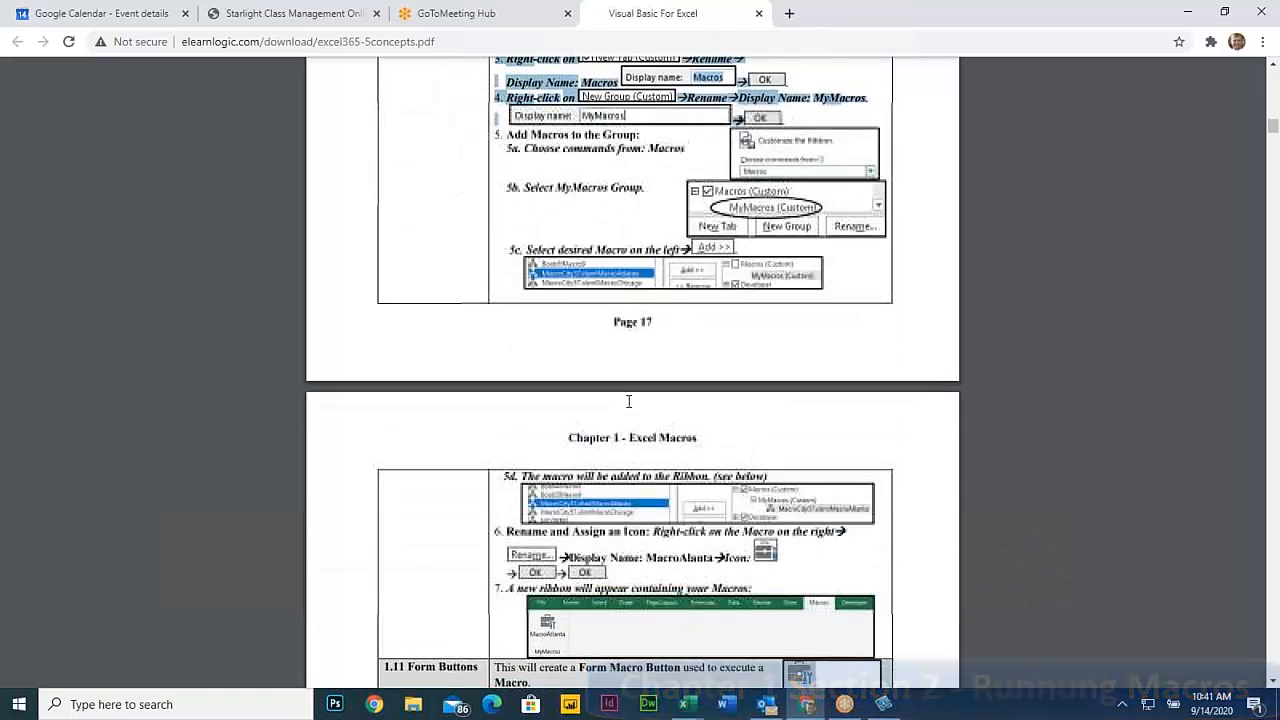
scroll(625, 405, "down", 2)
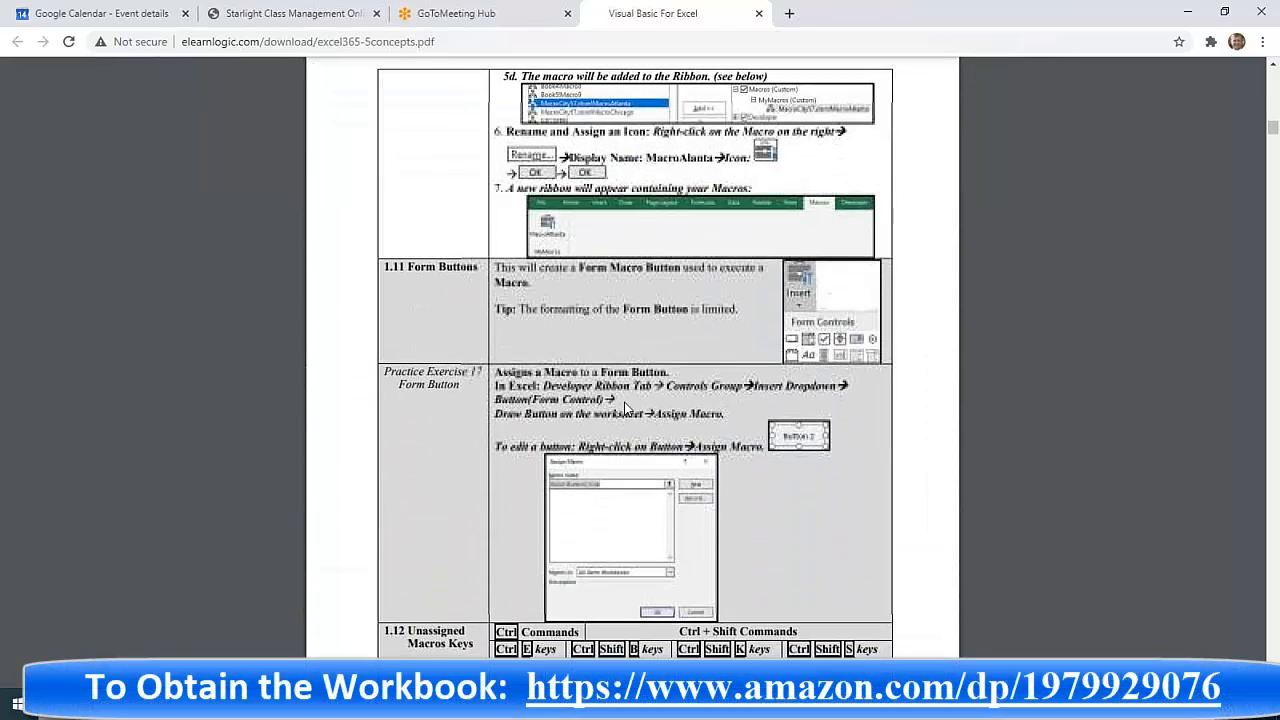
left_click_drag(405, 266, 753, 314)
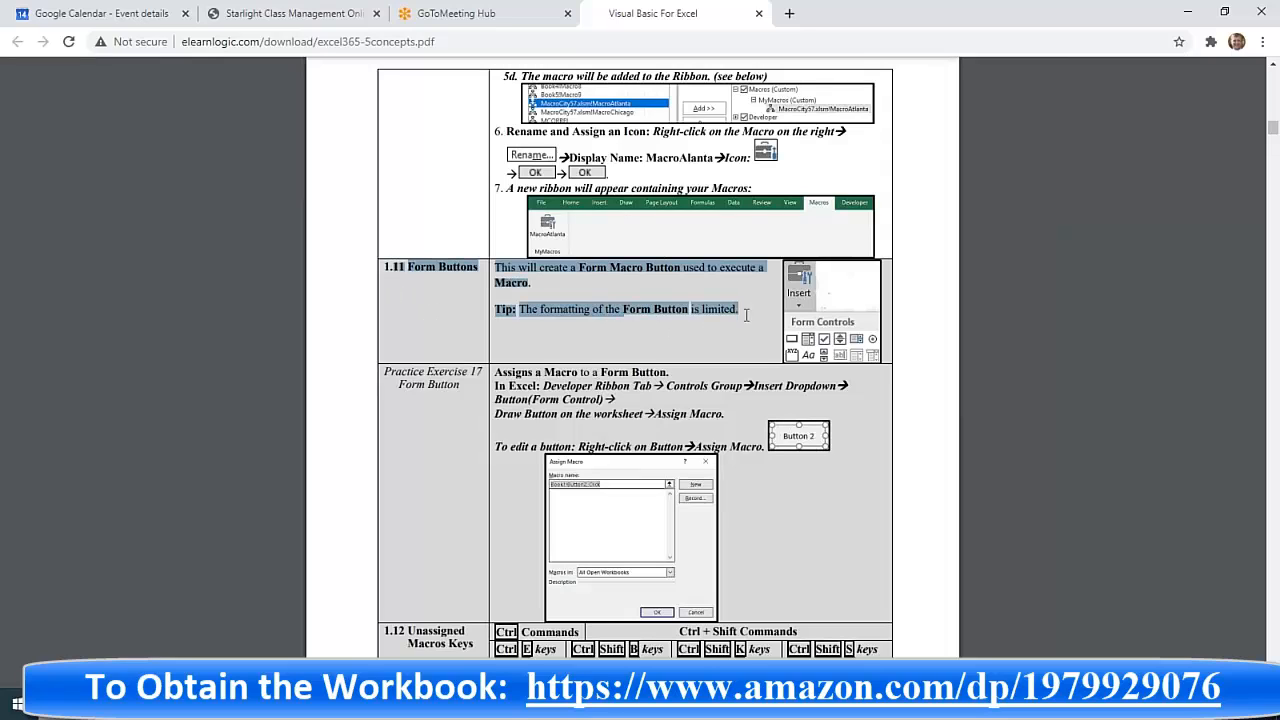
left_click(714, 318)
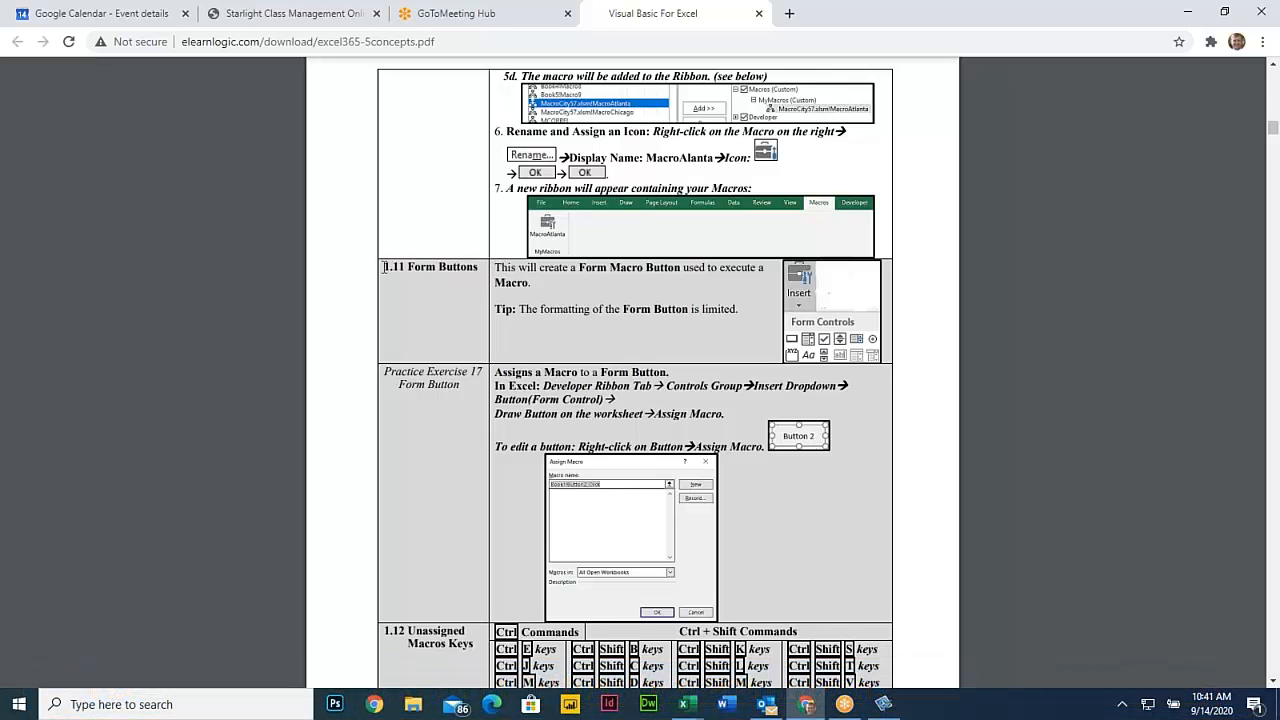
Highlight the 1.11 Form Buttons description in the PDF and switch back to the Excel workbook
left_click_drag(382, 266, 633, 320)
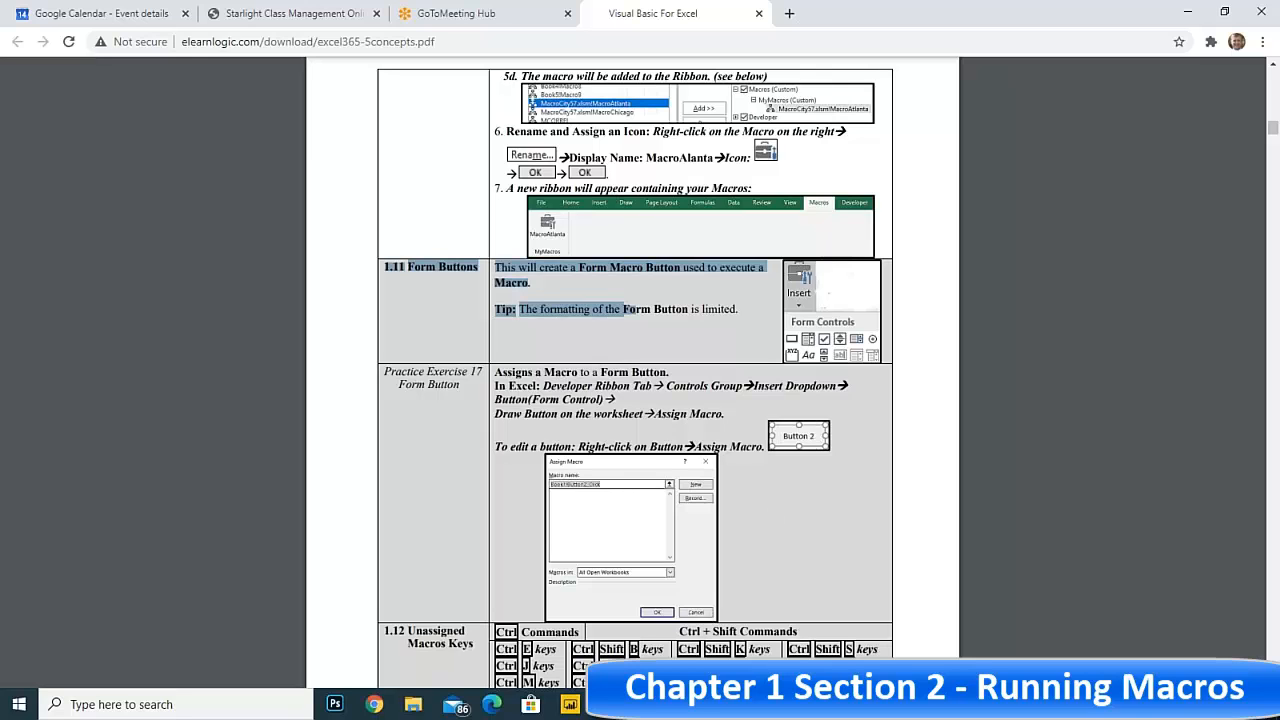
mouse_move(570, 704)
left_click(725, 646)
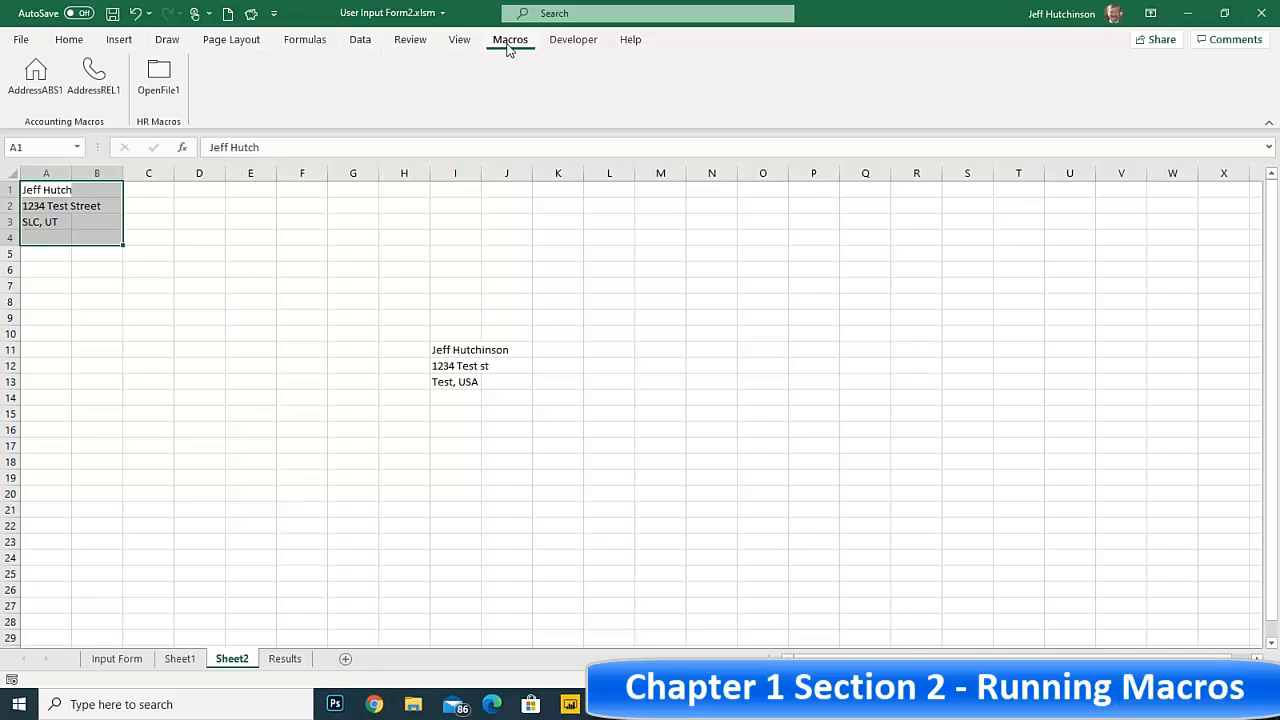
Insert a Button form control over about cells F3:G6 of Sheet2 and assign the Reset1 macro to it
left_click(570, 42)
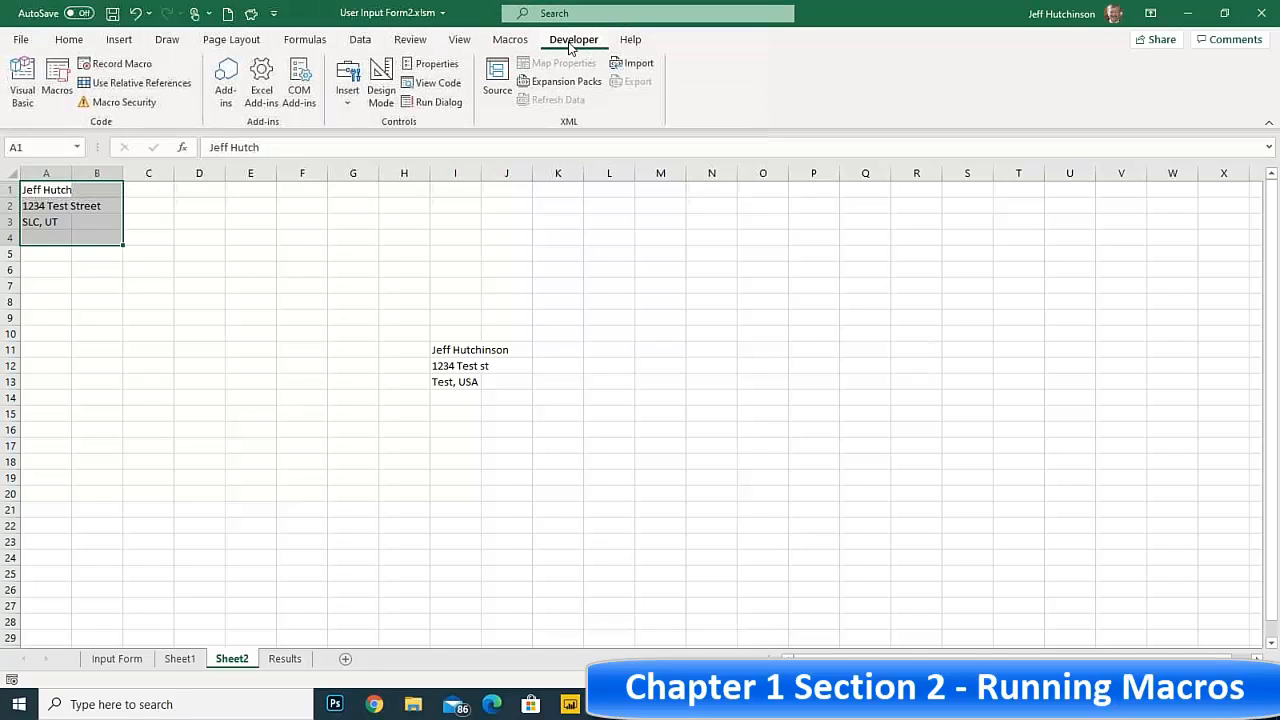
left_click(348, 92)
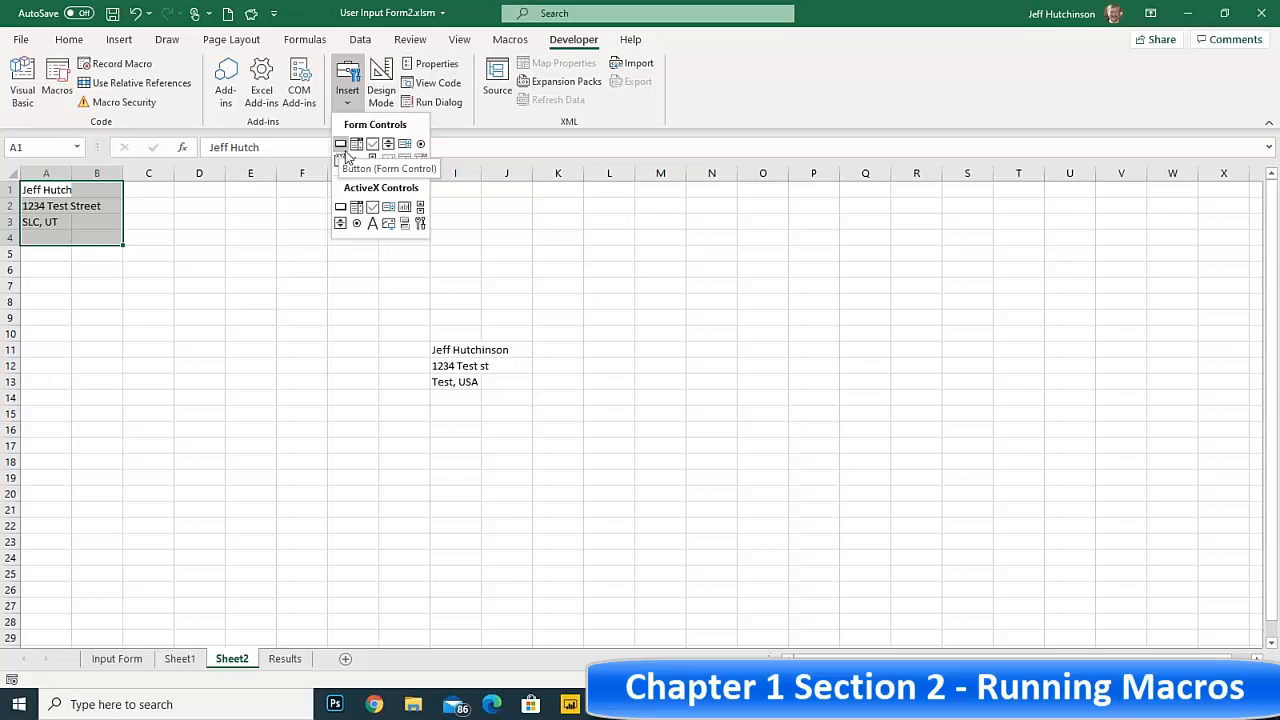
left_click(341, 145)
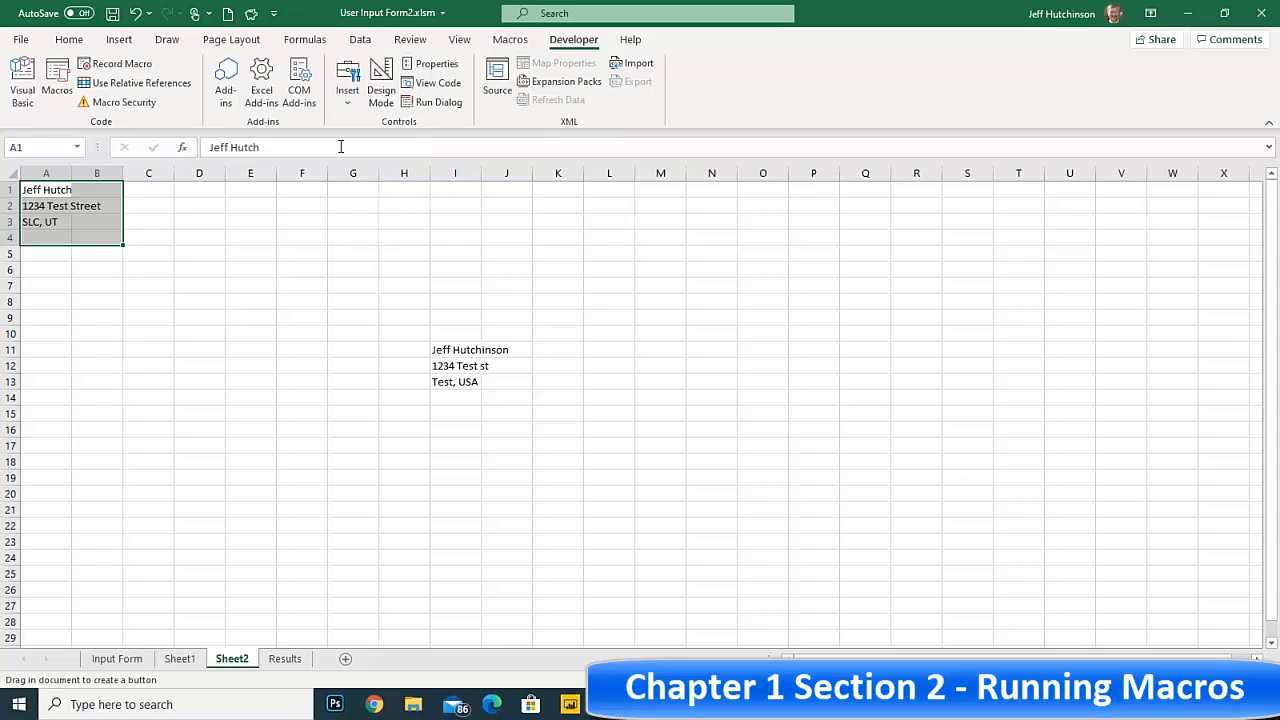
left_click_drag(291, 221, 355, 273)
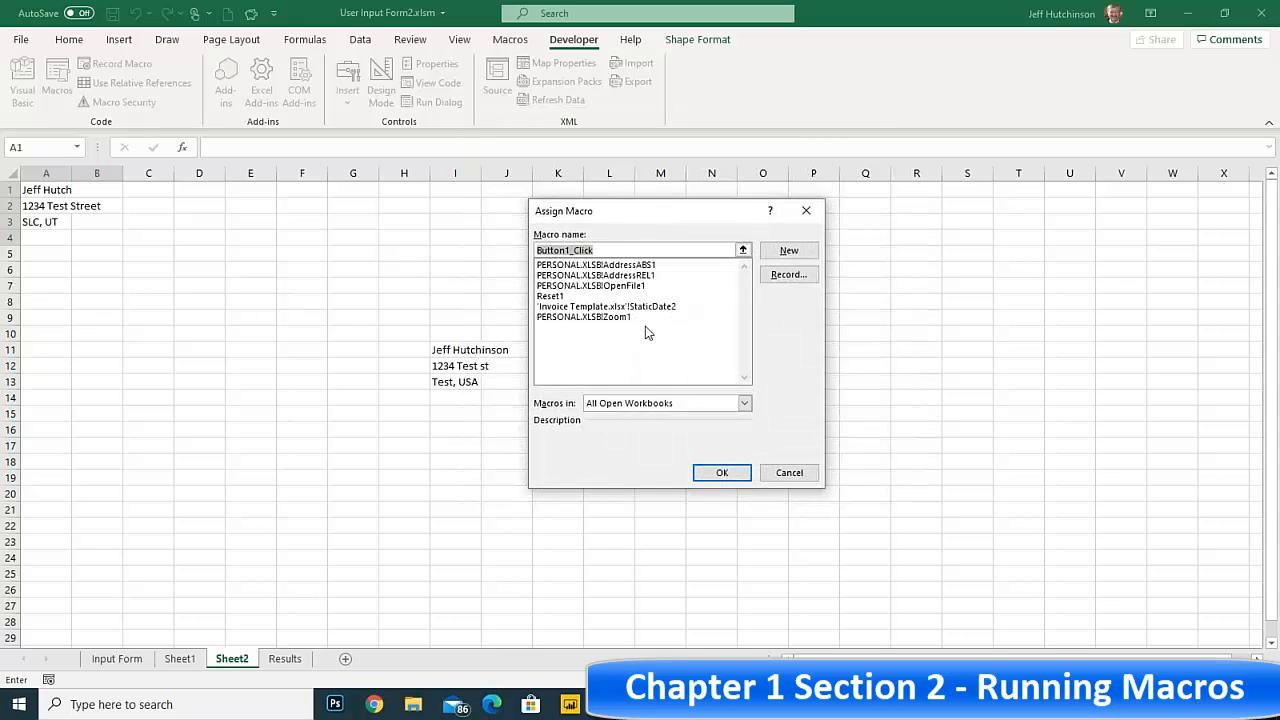
left_click(557, 297)
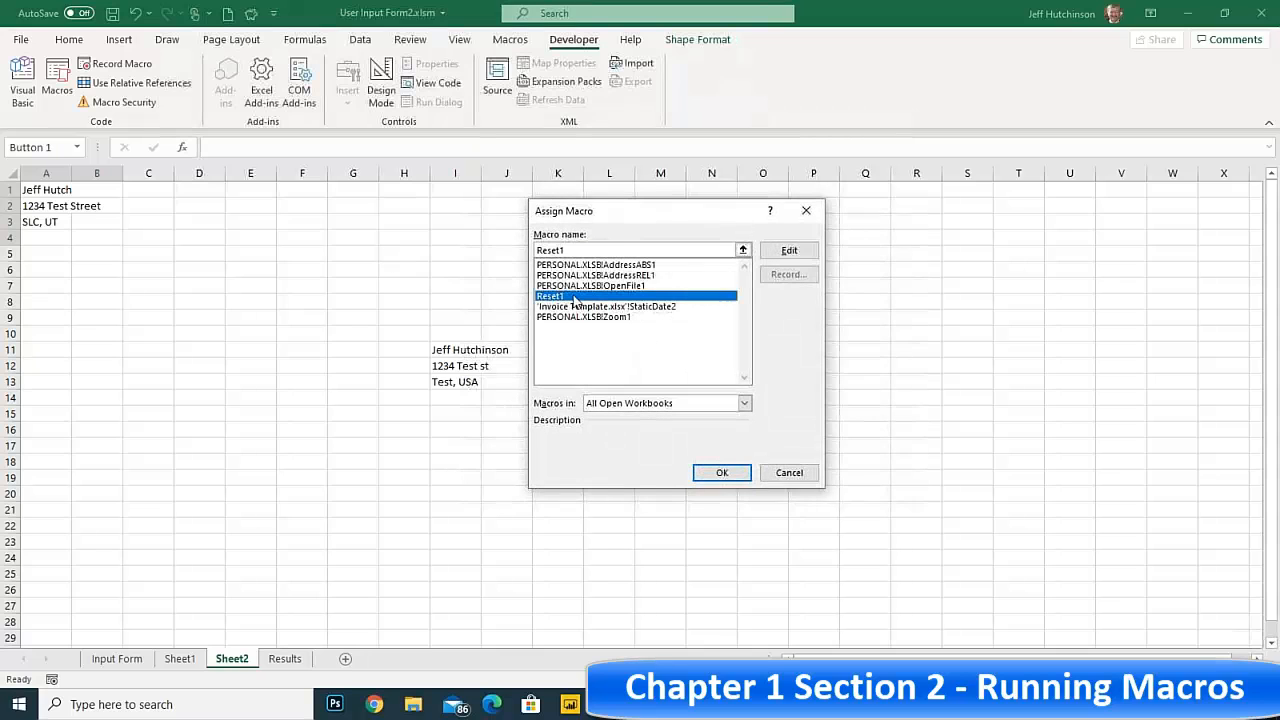
left_click(718, 472)
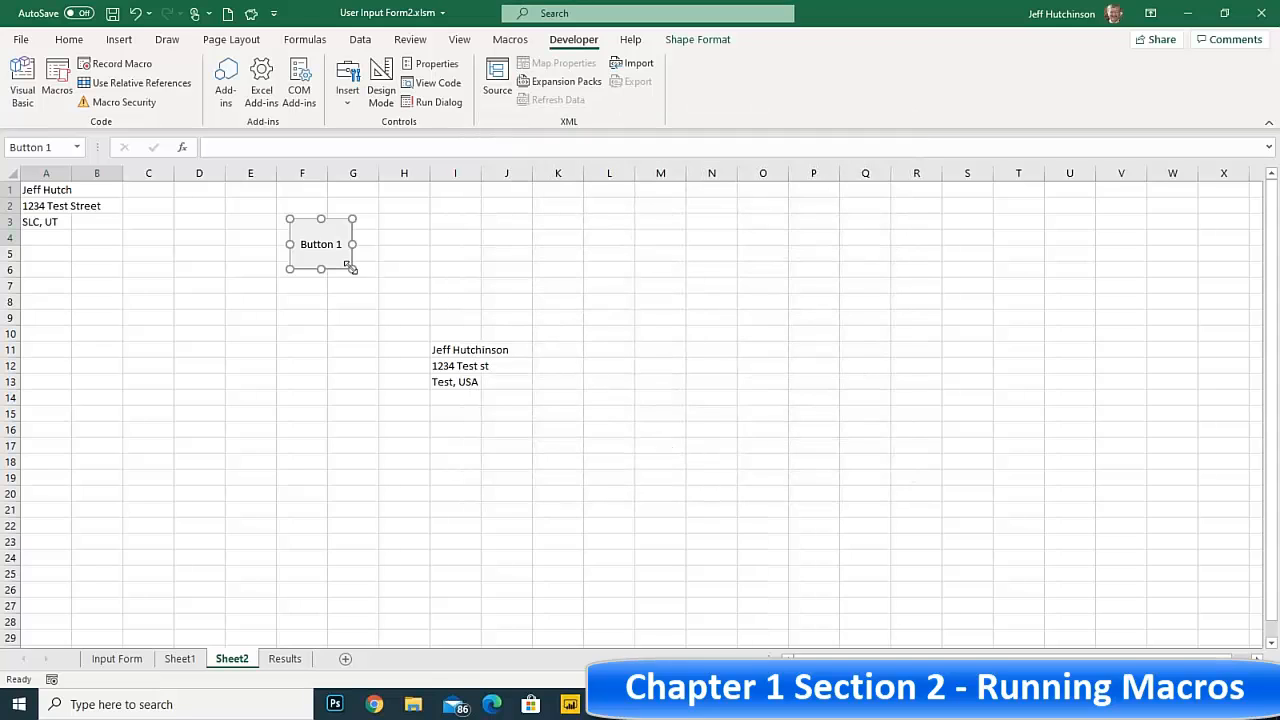
Shrink the form button to span about F3:G5, deselect it and run its assigned macro
left_click_drag(352, 269, 347, 253)
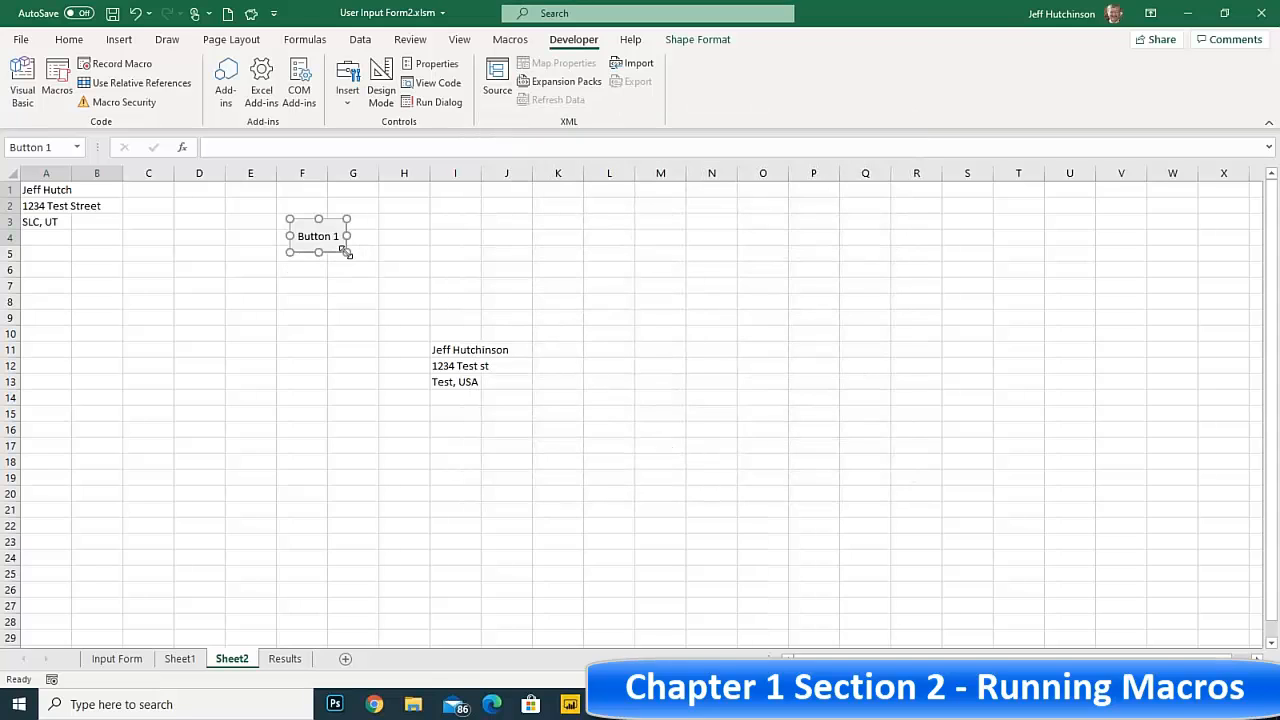
left_click(370, 253)
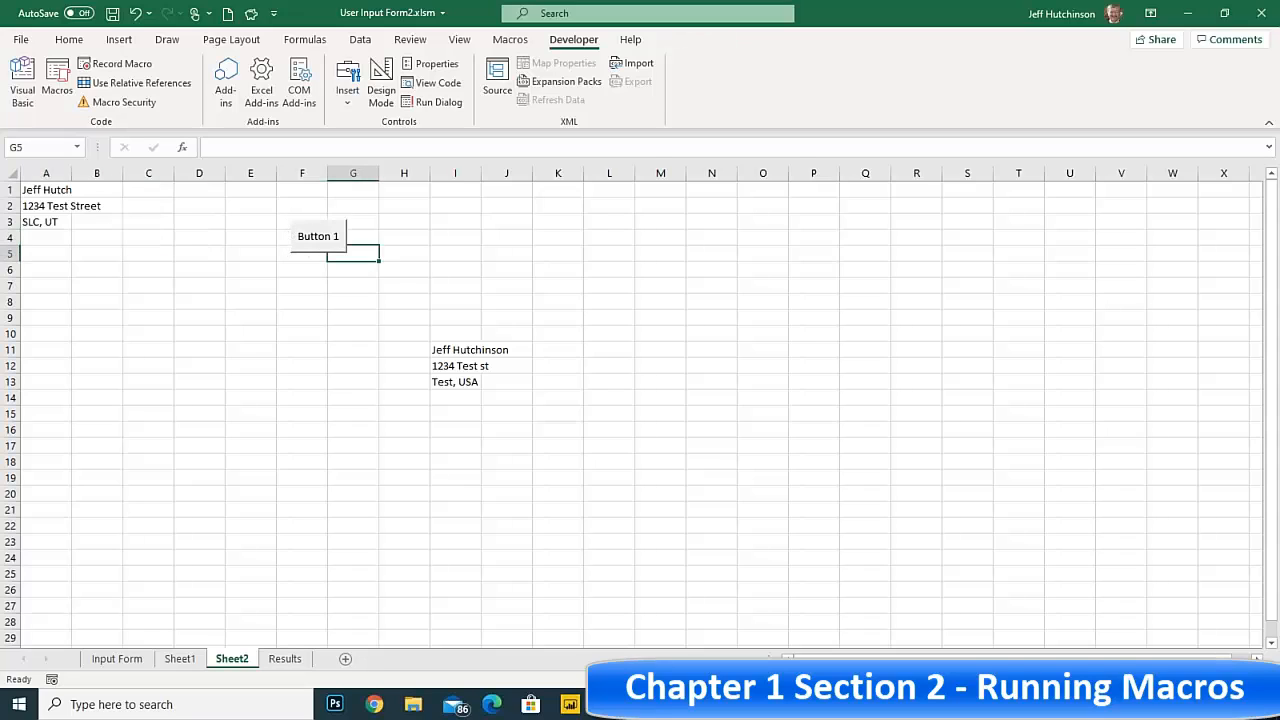
left_click(333, 237)
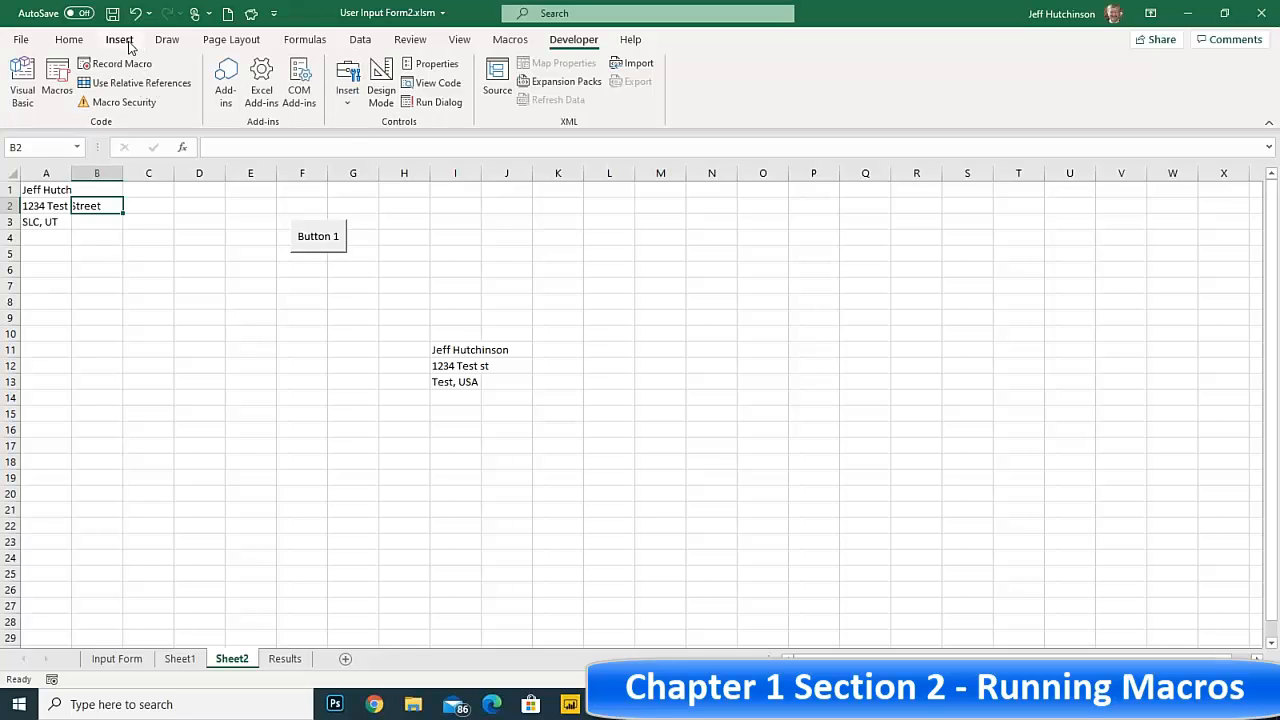
Switch to the Chrome browser and review the Form Buttons practice exercise in the PDF
left_click(368, 236)
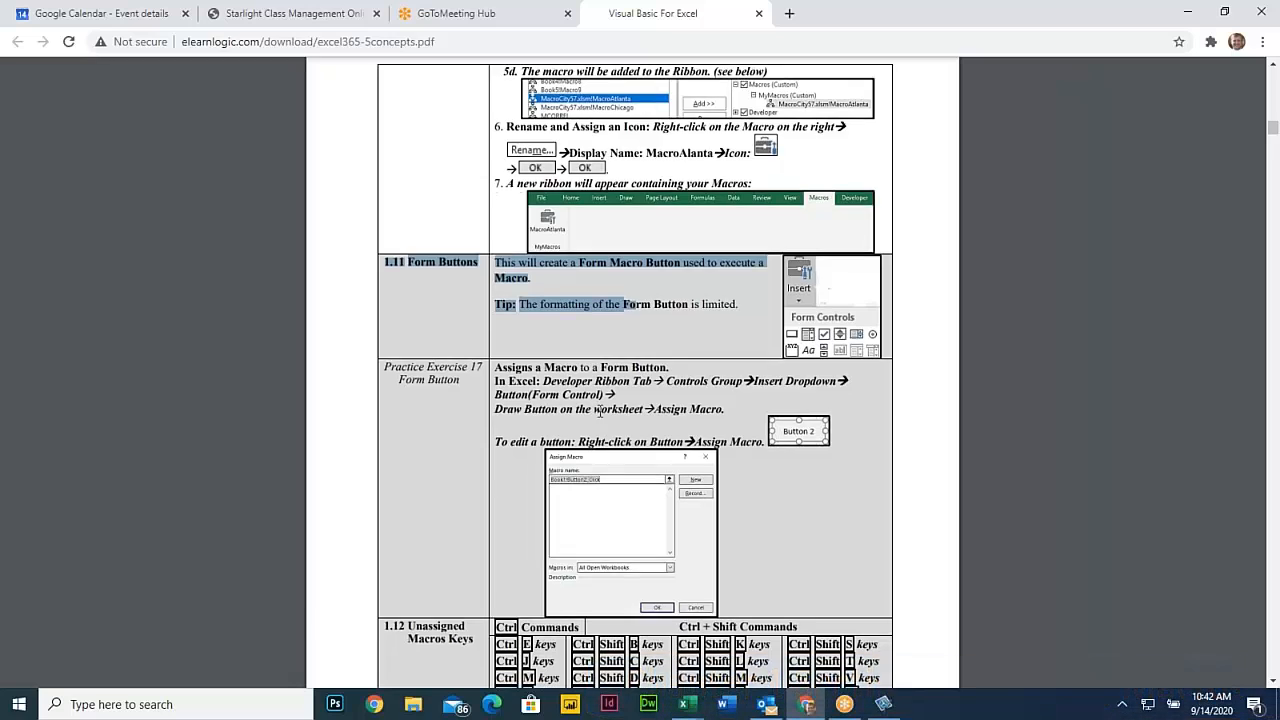
scroll(632, 370, "down", 3)
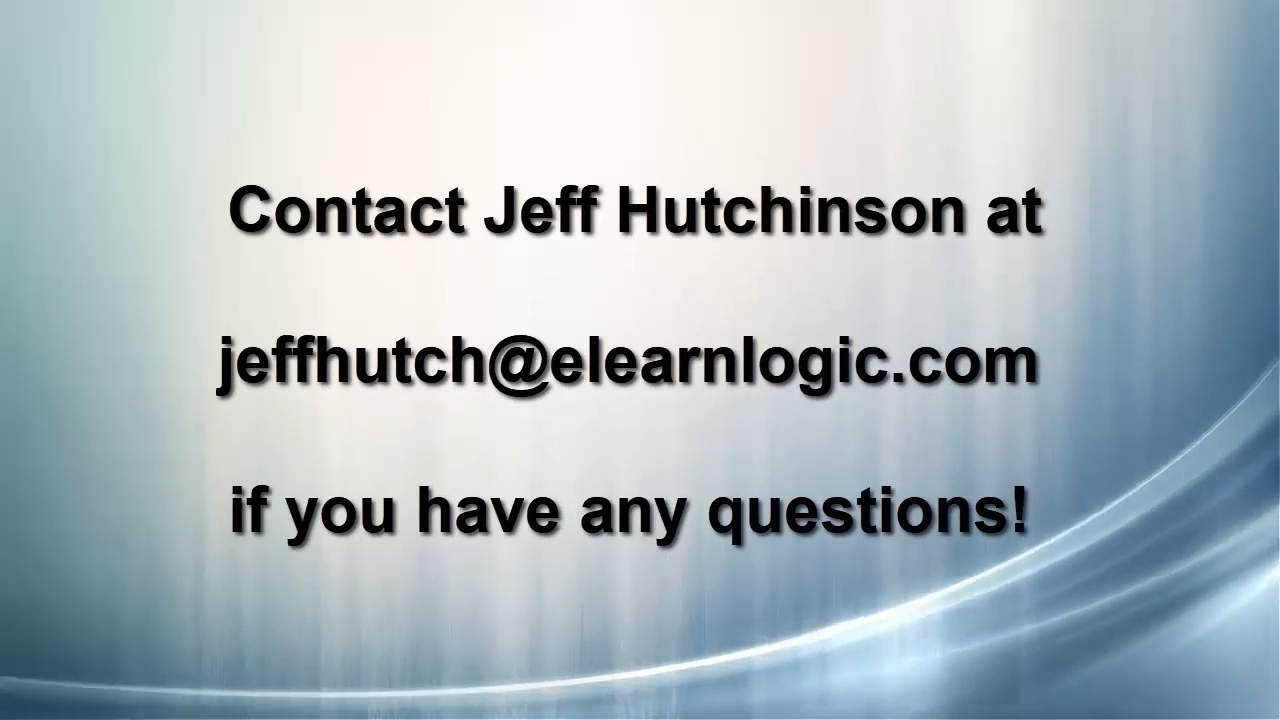